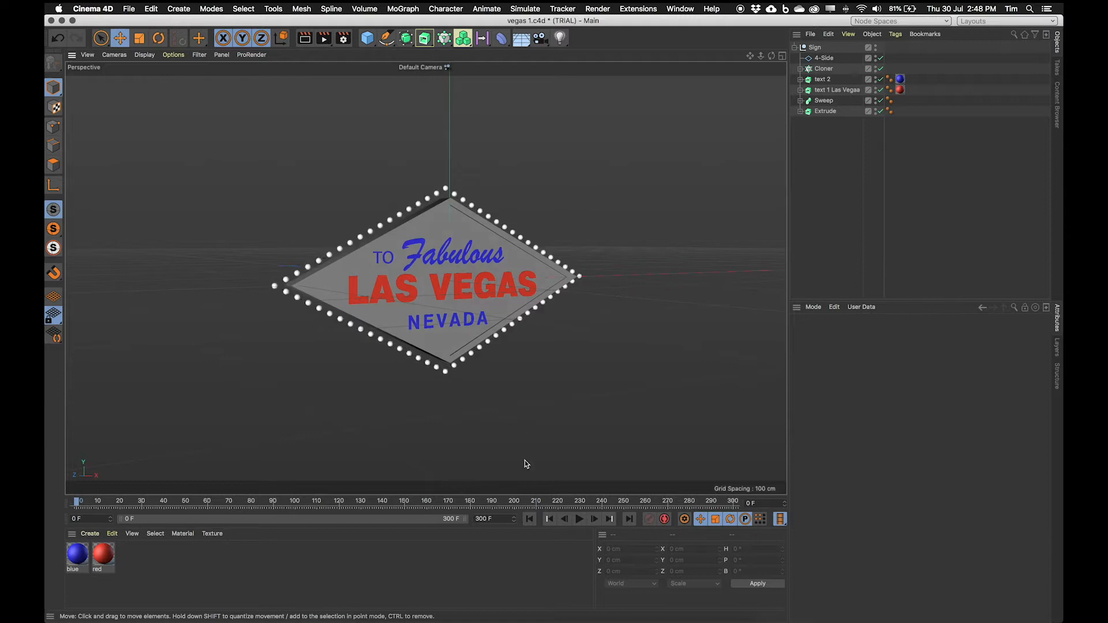
Step: Review the font download page and the Las Vegas Sign.jpg reference photo
click(486, 615)
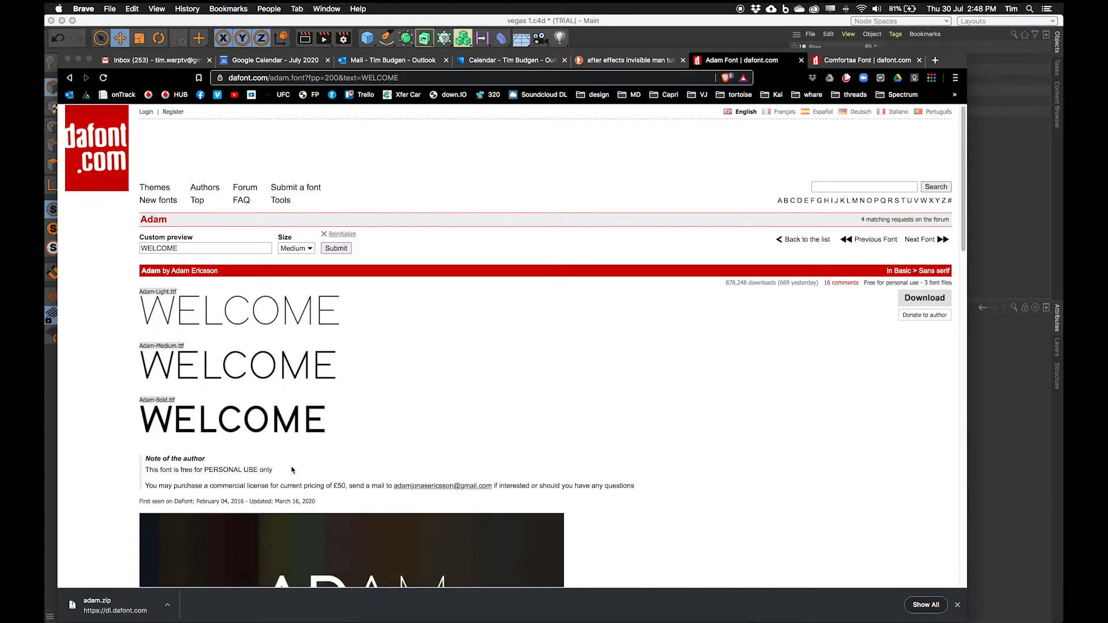
click(51, 453)
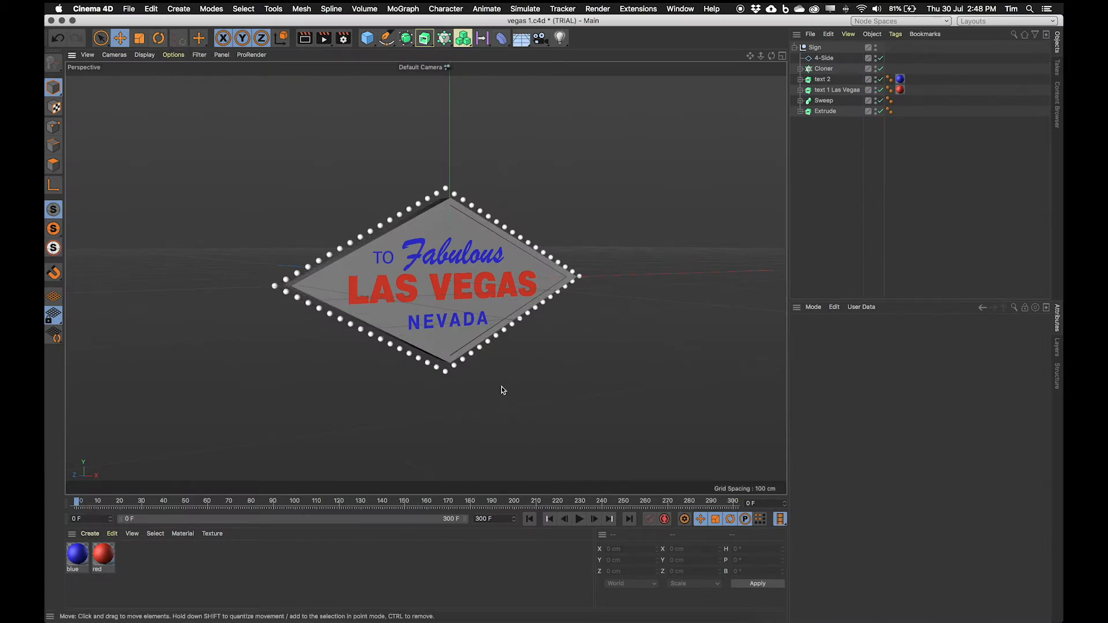
click(365, 619)
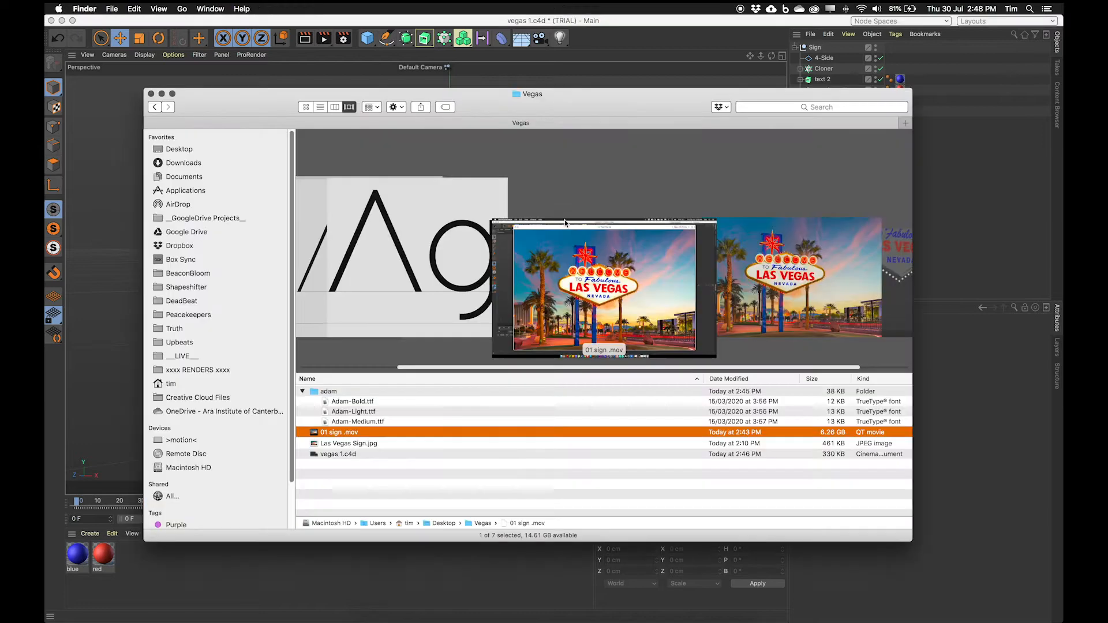
click(352, 443)
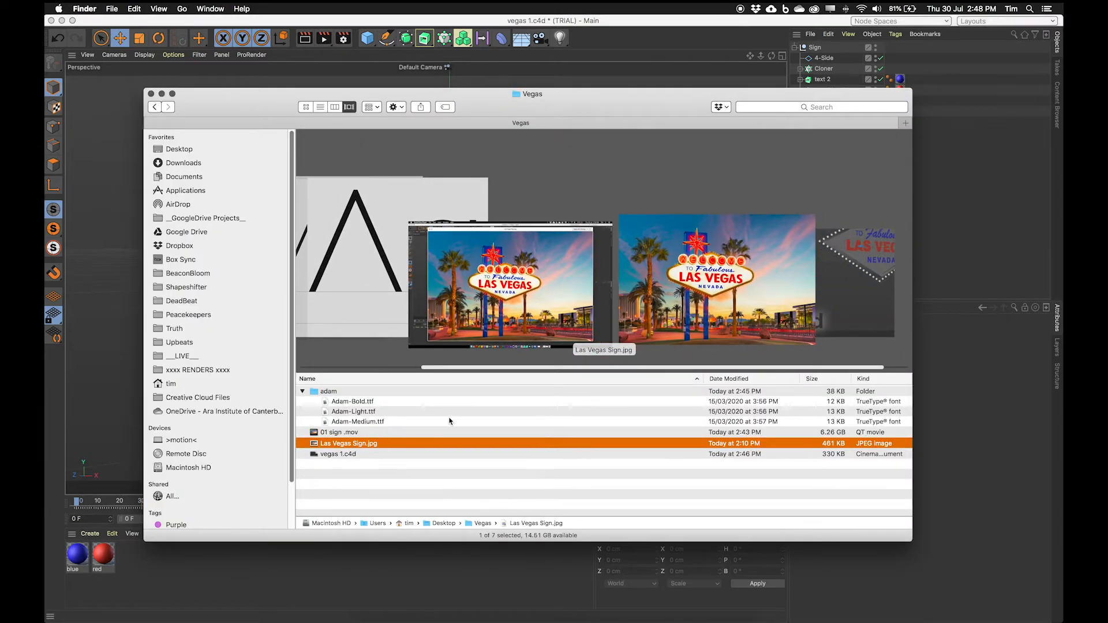
key(space)
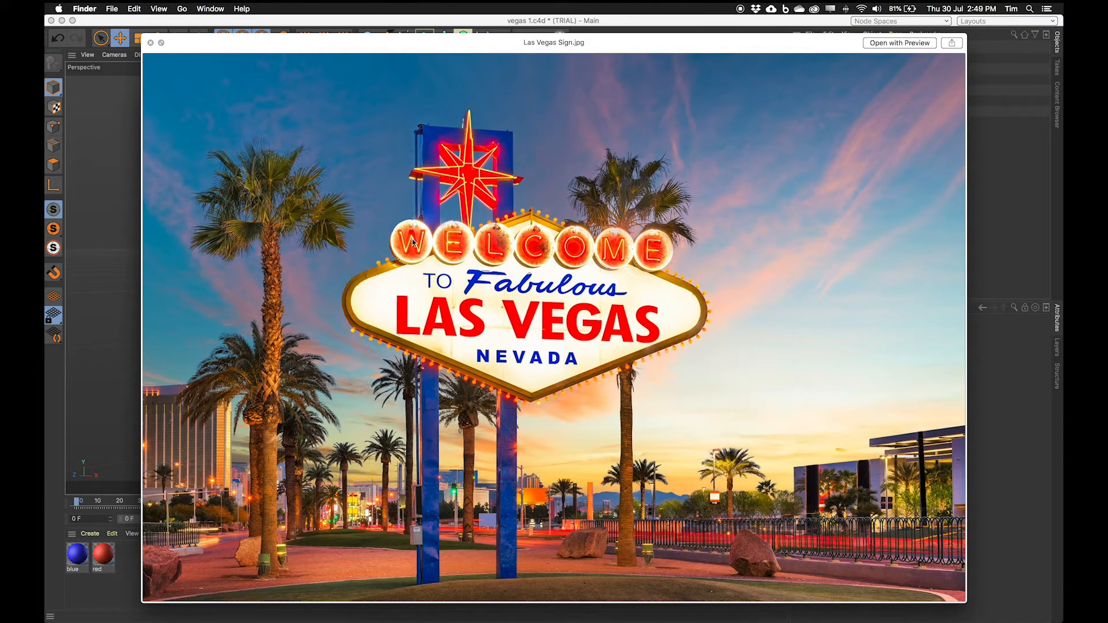
click(46, 382)
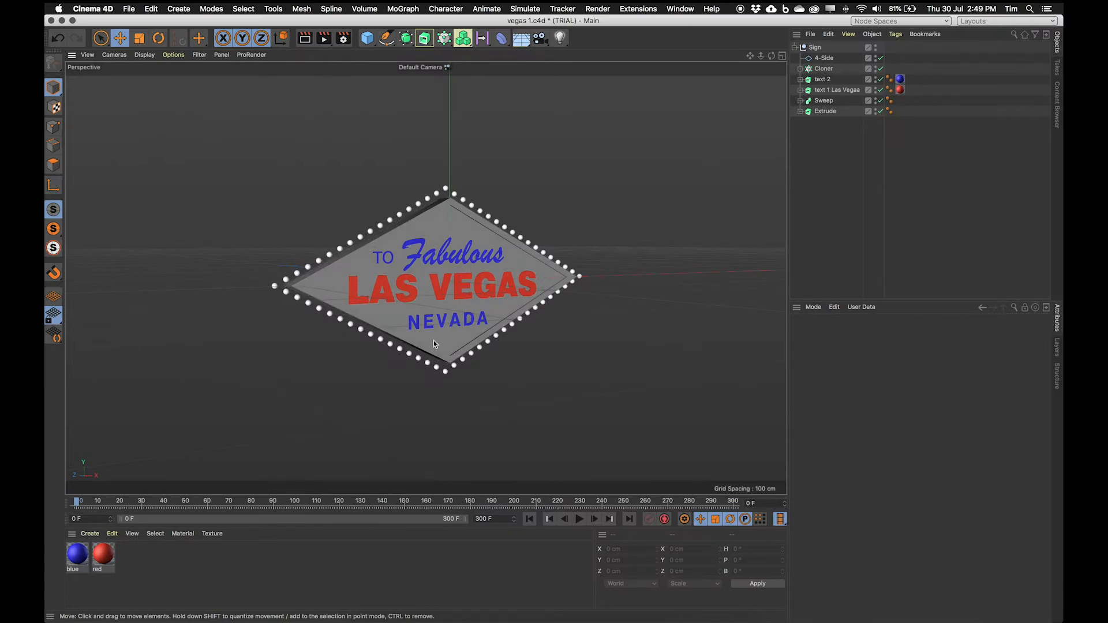
Step: Add a cylinder primitive and set its orientation to +Z
click(178, 9)
mouse_move(230, 50)
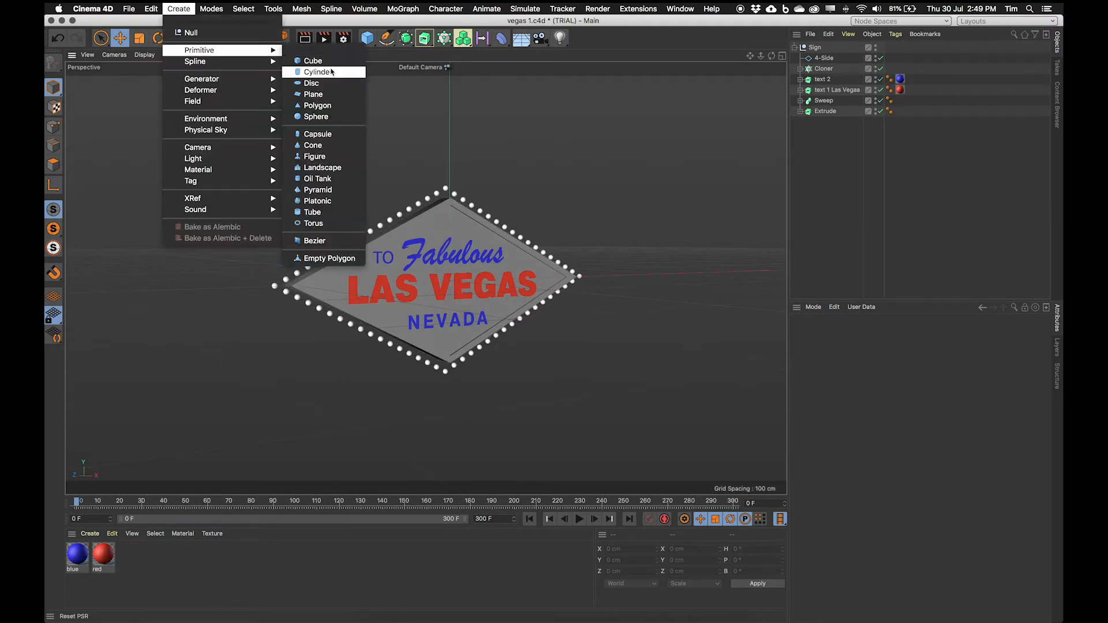
click(318, 72)
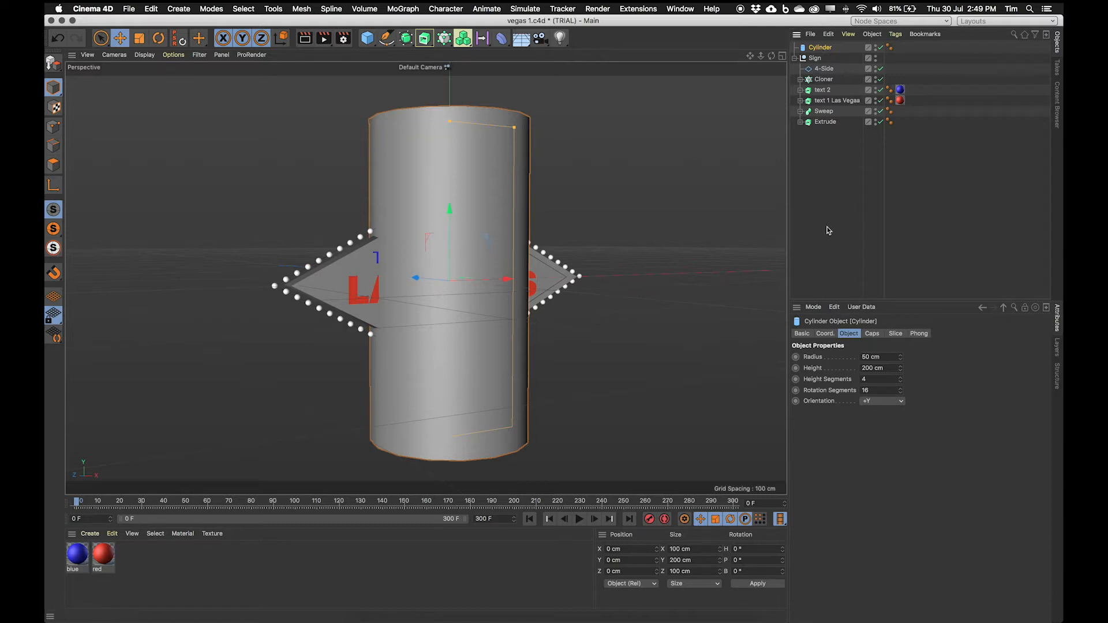
click(881, 401)
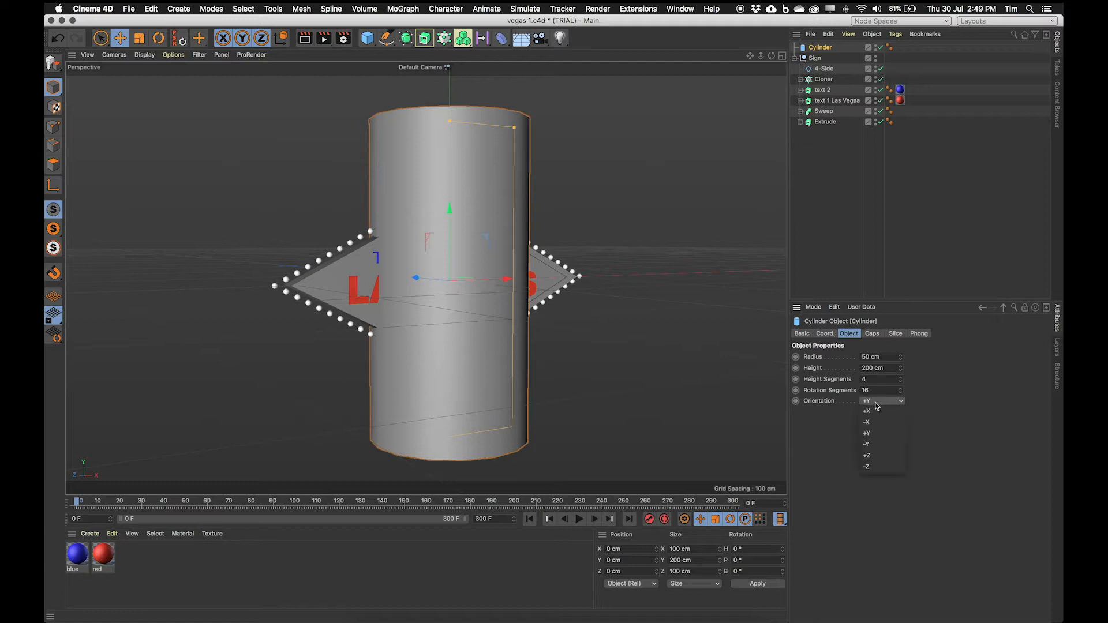
click(874, 456)
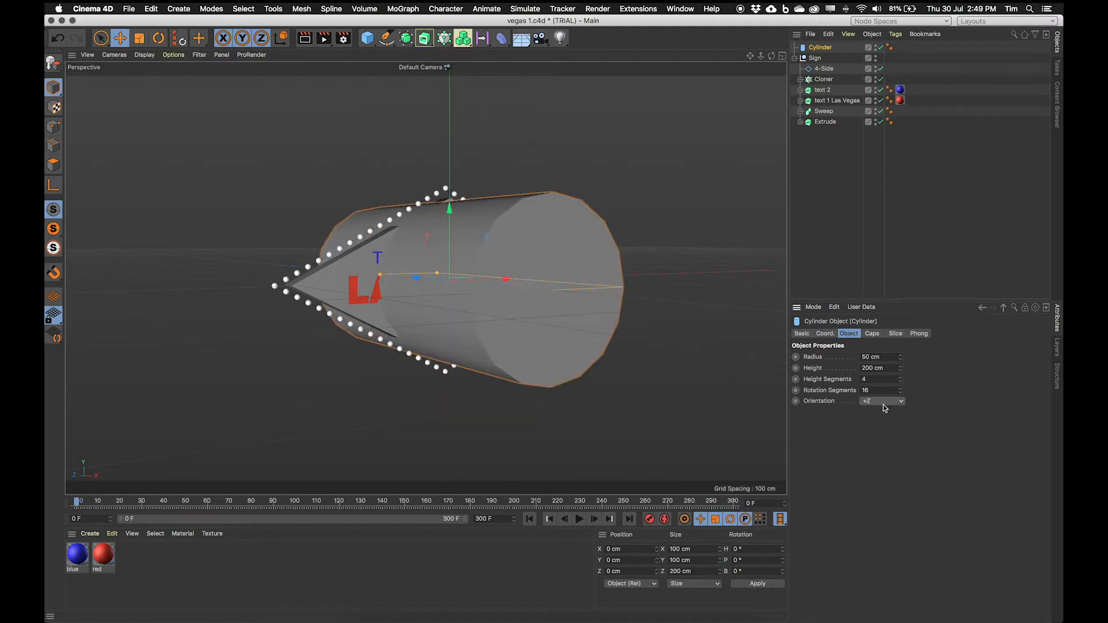
Step: Shrink the cylinder to a radius of about 9 cm and a height of about 20 cm
alt+drag(587, 340, 467, 306)
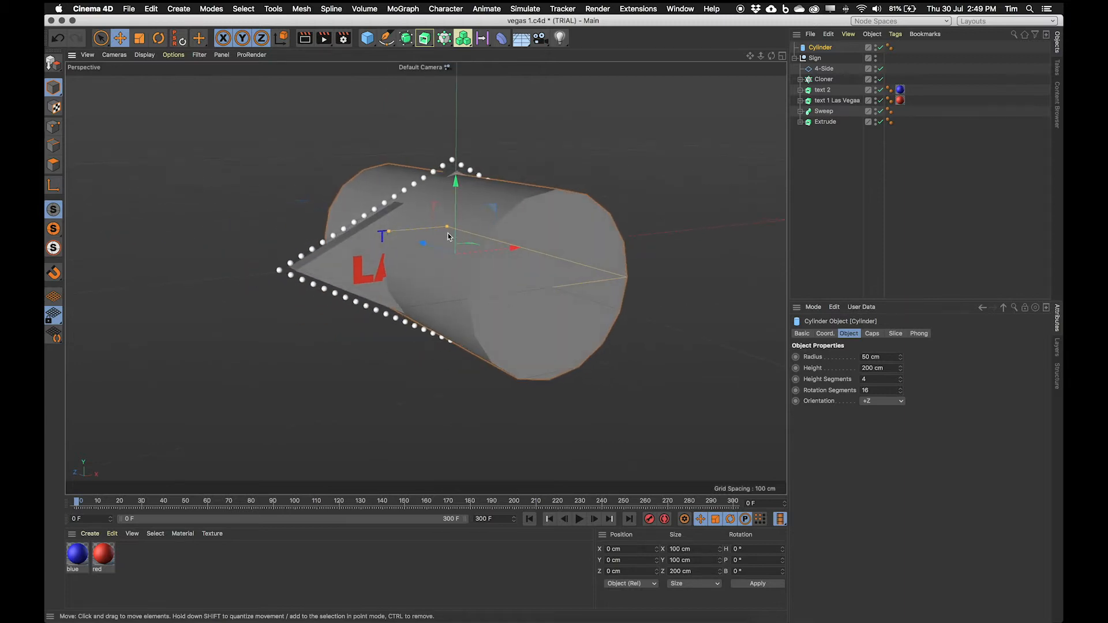
drag(446, 229, 476, 271)
scroll(494, 255, up, 5)
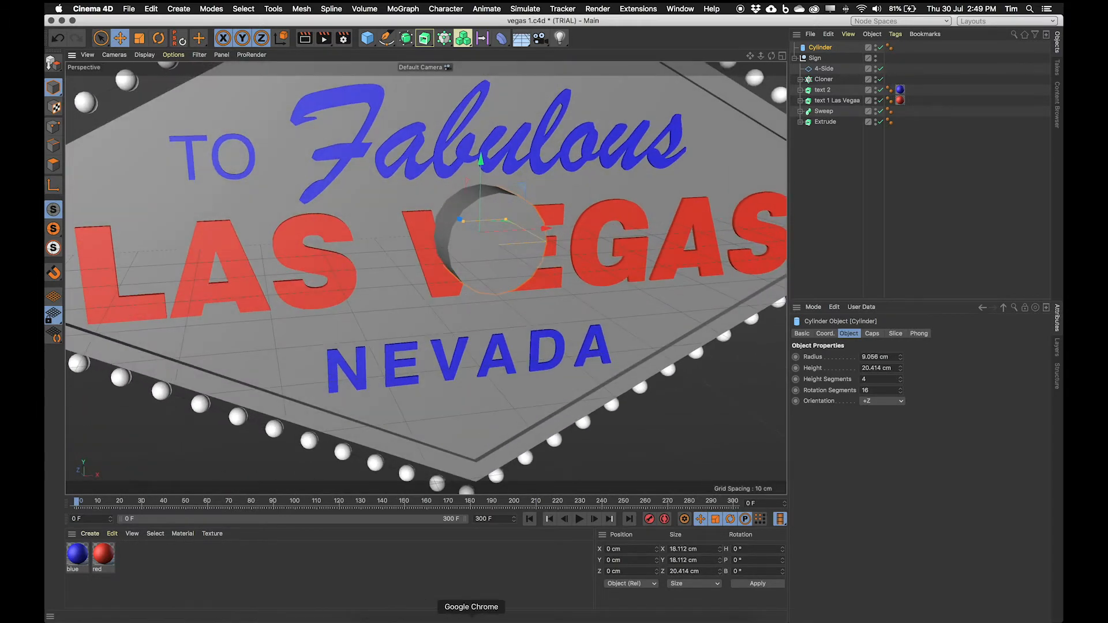
click(365, 621)
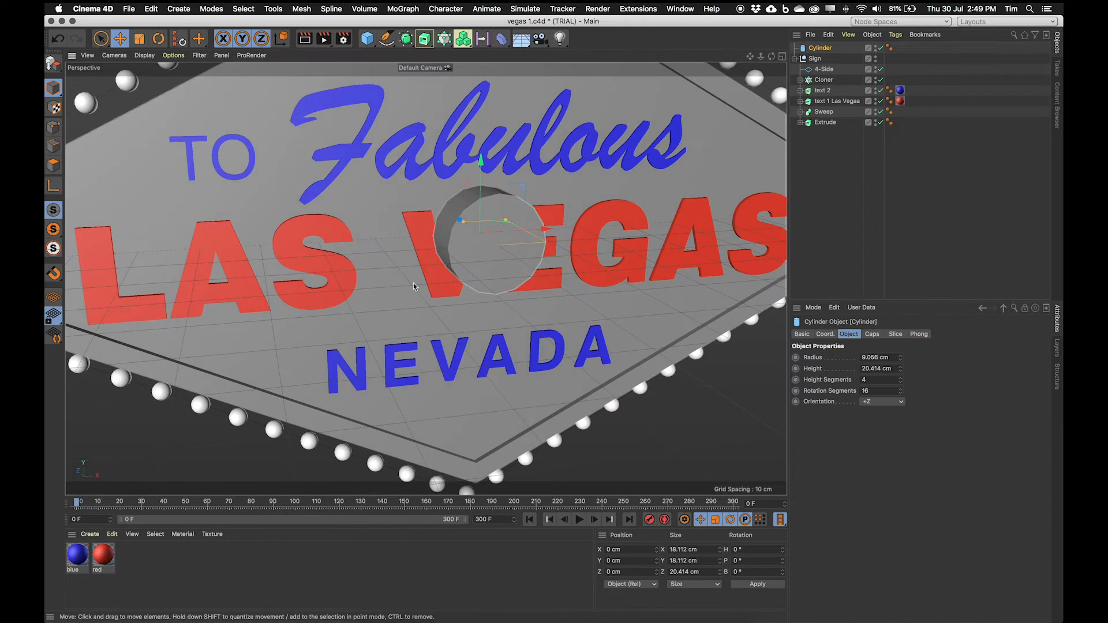
scroll(413, 283, down, 2)
drag(468, 169, 470, 187)
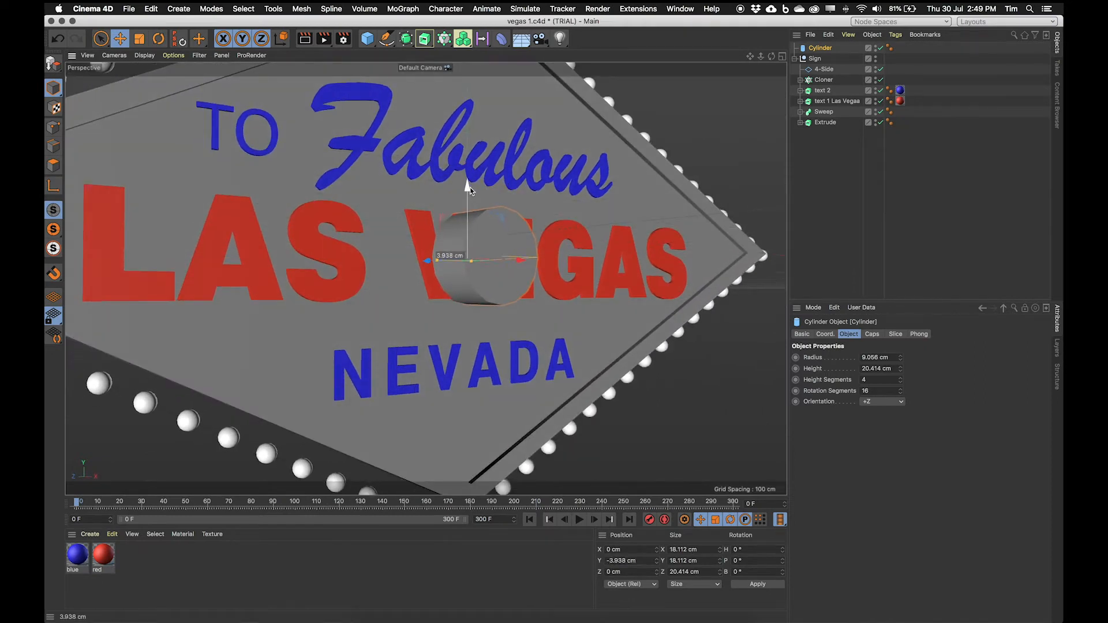
key(super+z)
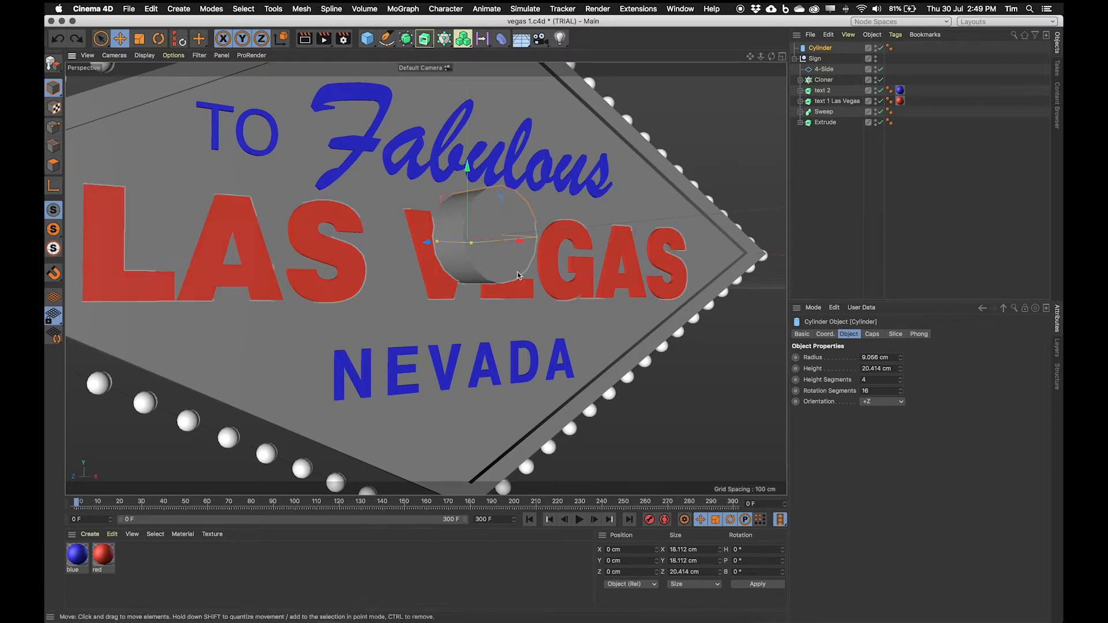
Step: Move the Sign group up about 149 cm, clear of the cylinder
alt+drag(479, 230, 496, 277)
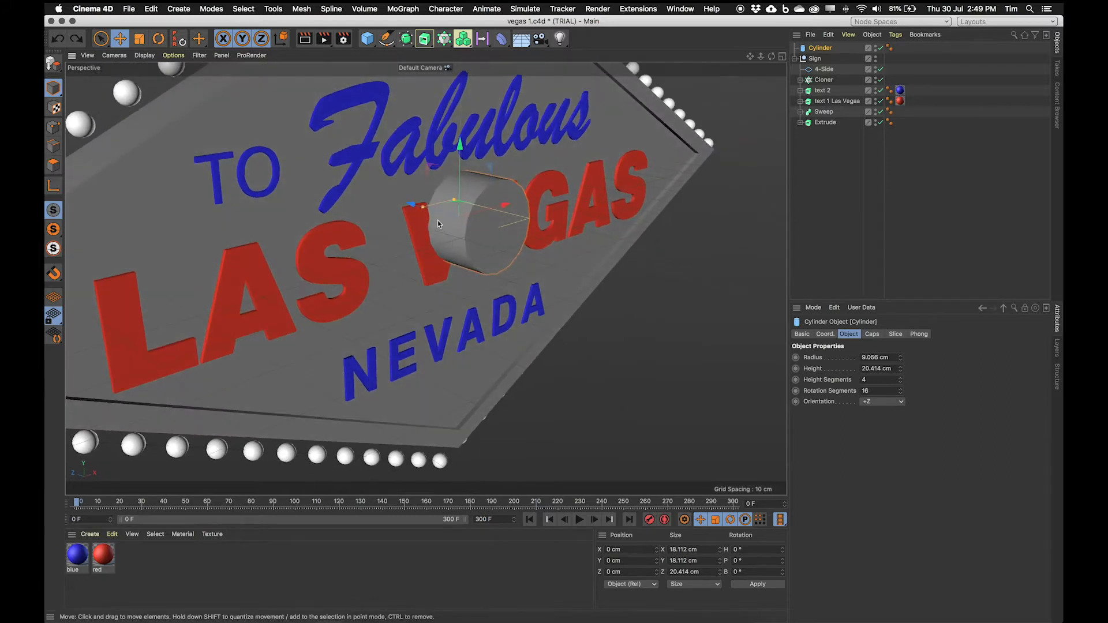
drag(422, 208, 439, 241)
scroll(447, 228, down, 10)
click(815, 58)
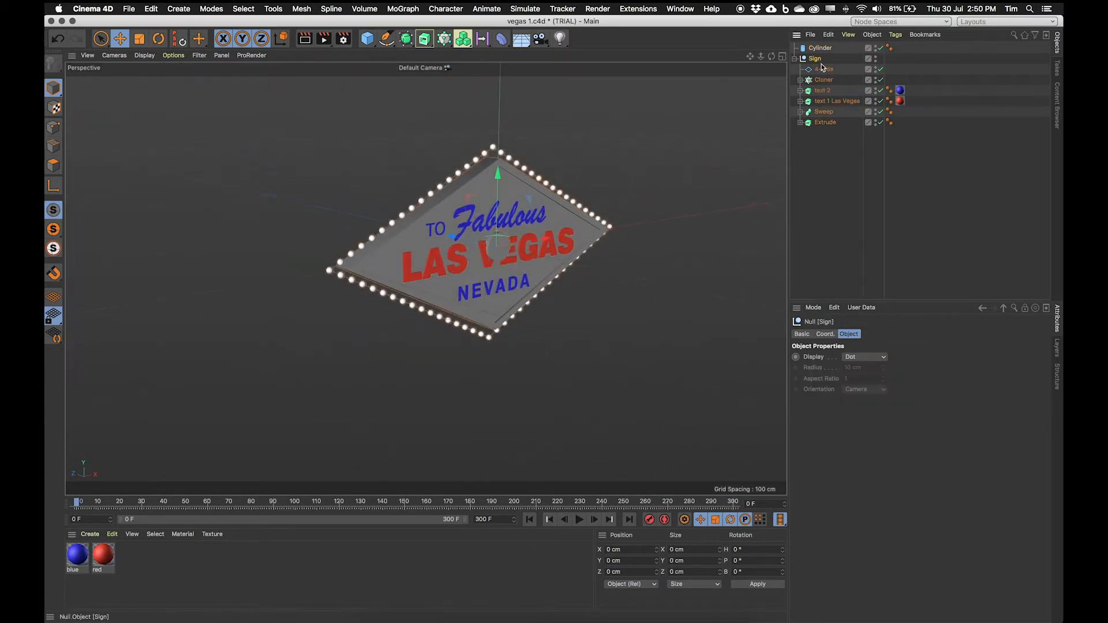
drag(496, 175, 498, 23)
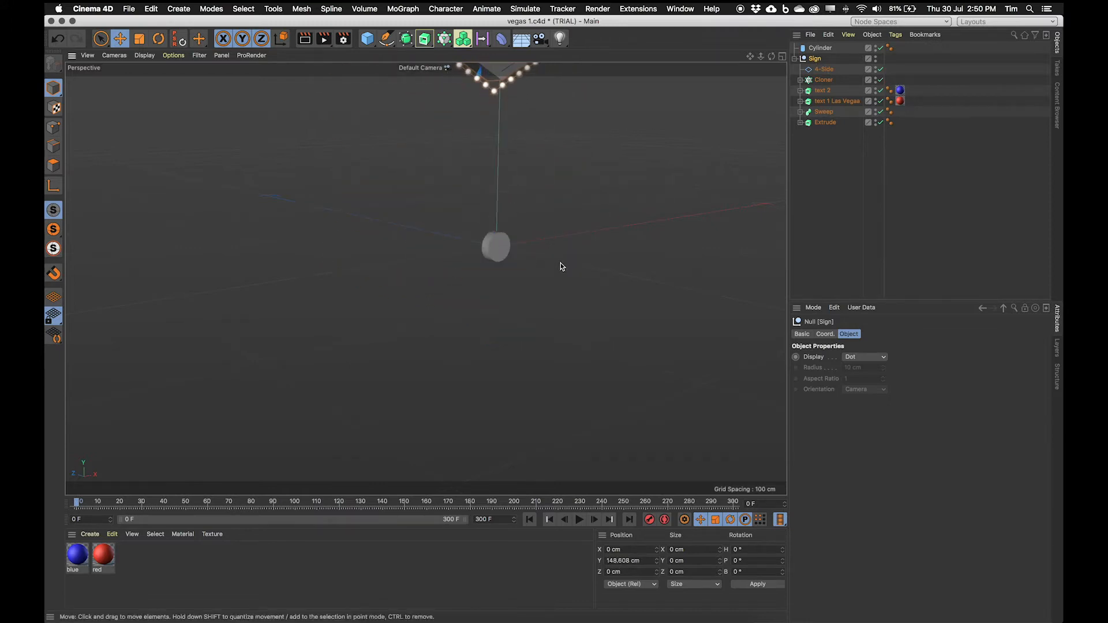
Step: Reduce the cylinder's height to about 4.7 cm to make a thin disc
scroll(551, 234, down, 4)
alt+middle_drag(506, 179, 503, 227)
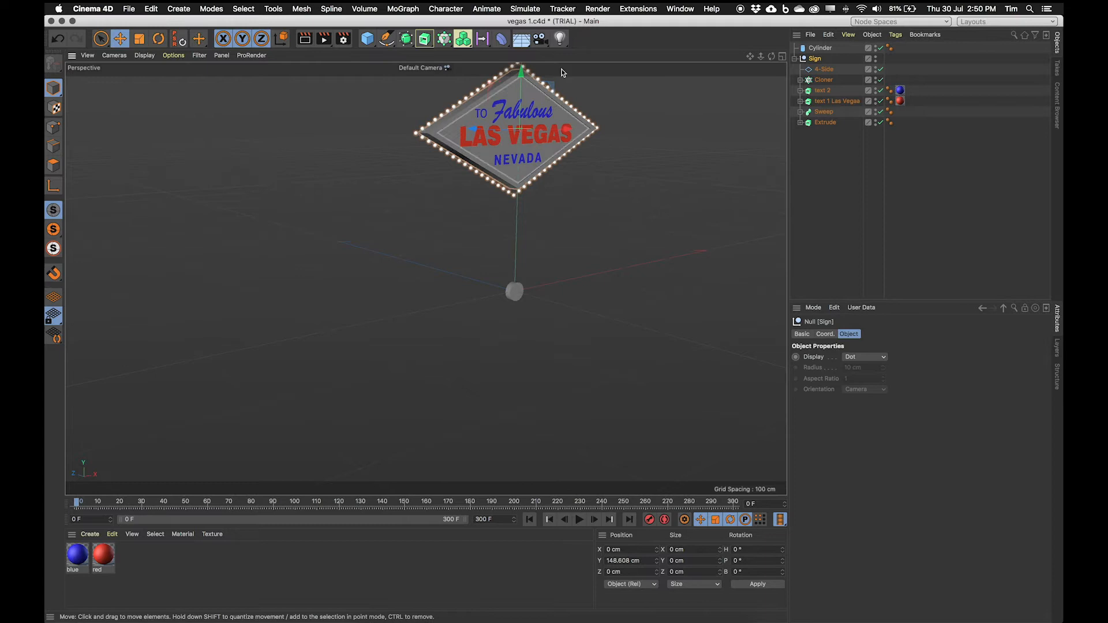
scroll(486, 291, up, 6)
alt+middle_drag(632, 276, 521, 260)
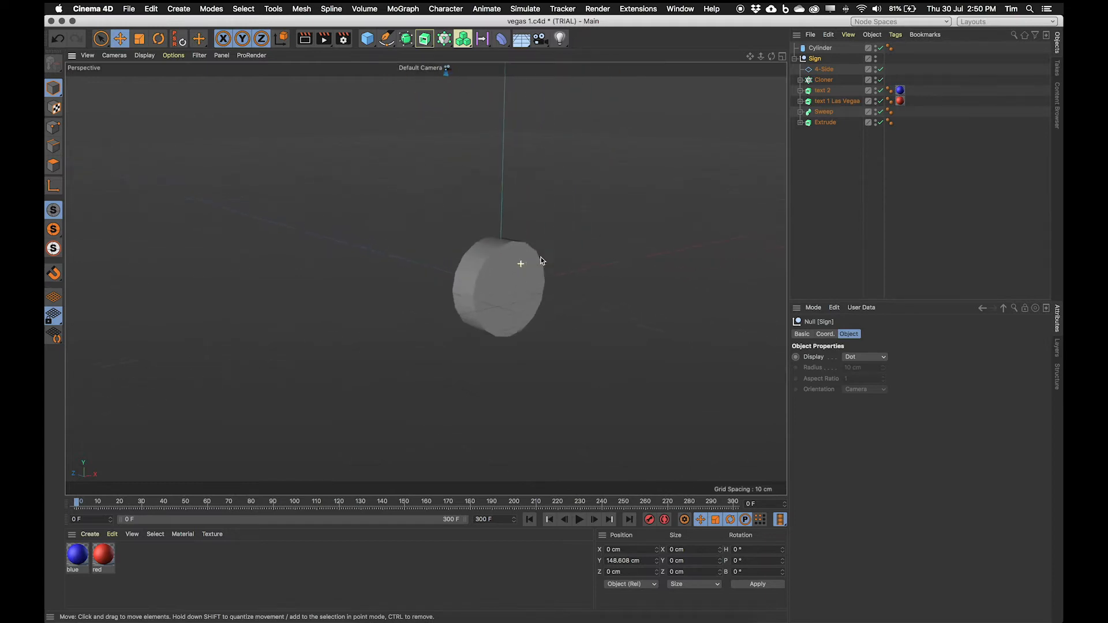
scroll(527, 292, up, 5)
click(550, 294)
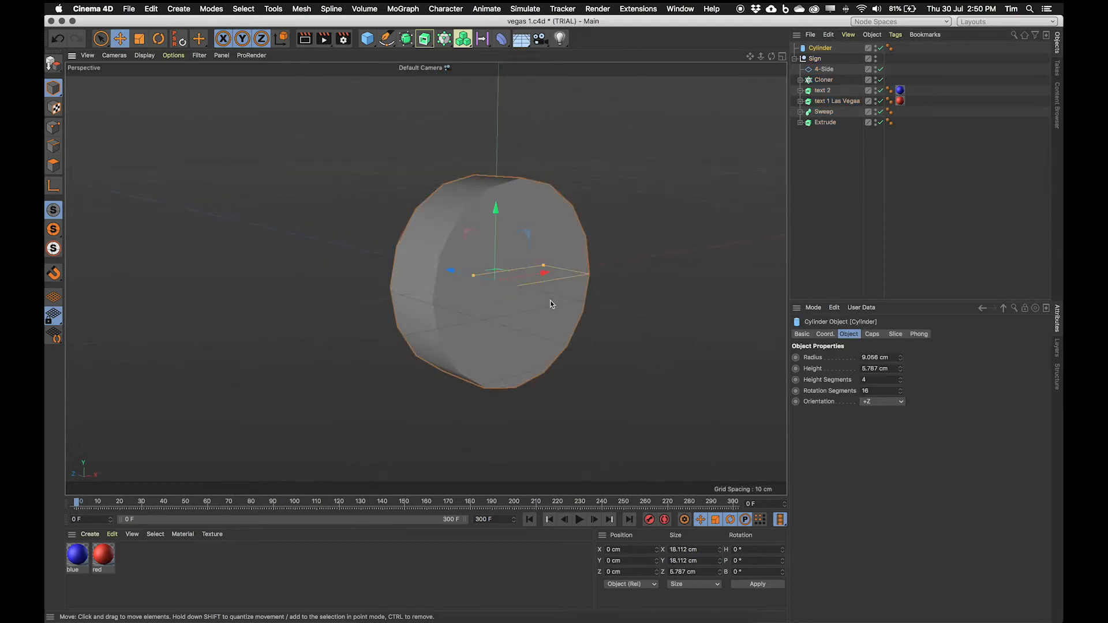
drag(473, 275, 447, 277)
alt+right_drag(447, 277, 482, 276)
alt+drag(483, 275, 419, 287)
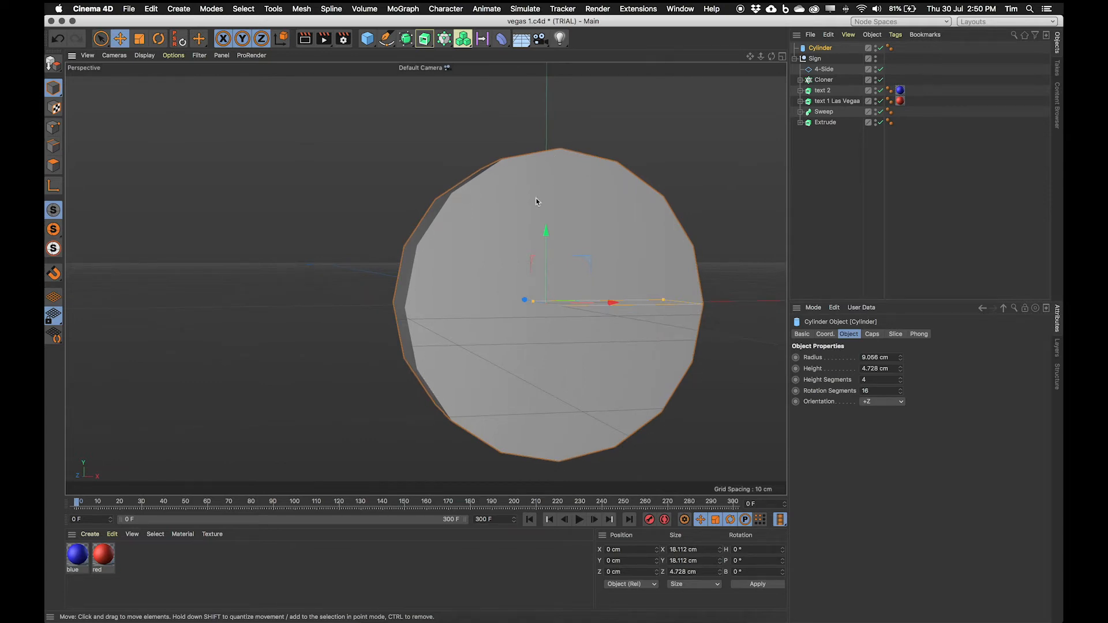
Step: Set the cylinder's rotation segments to 48 for a smoother edge
alt+drag(536, 201, 557, 211)
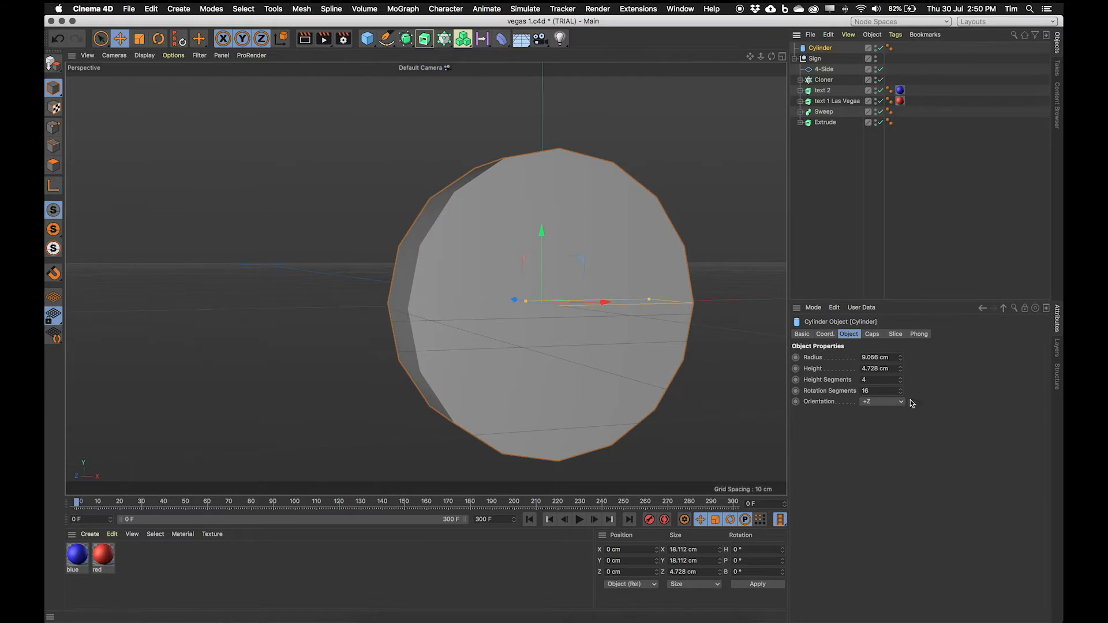
click(822, 391)
drag(900, 391, 900, 372)
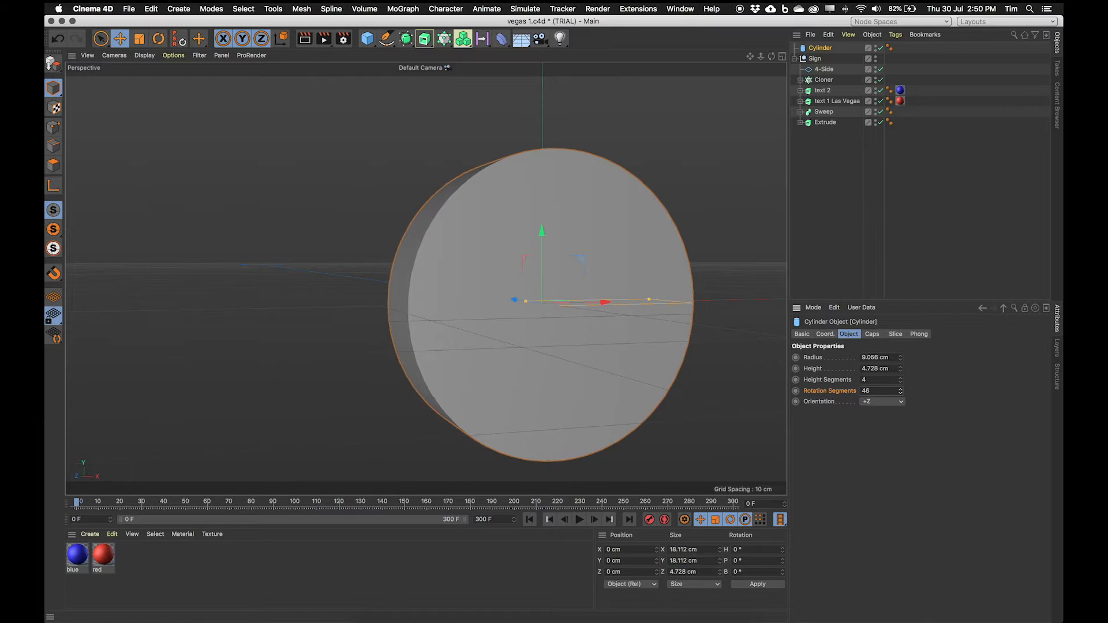
click(877, 391)
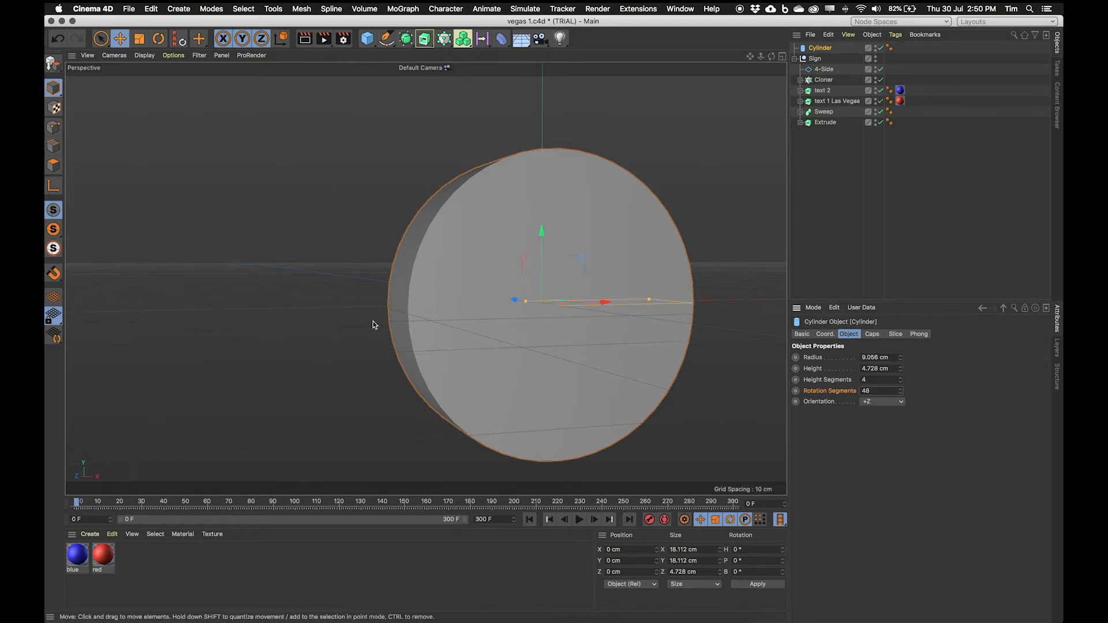
Step: Compare the disc with the WELCOME letter circles in the reference photo
mouse_move(533, 287)
alt+mouse_down()
mouse_move(577, 310)
mouse_move(557, 343)
mouse_move(535, 331)
mouse_move(524, 301)
alt+mouse_up()
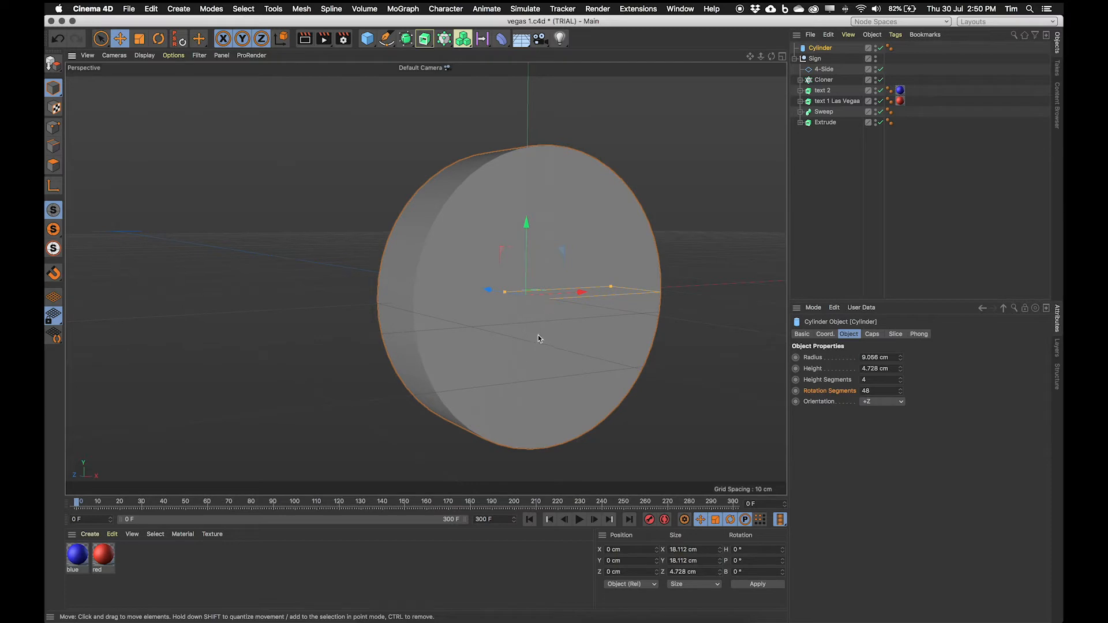
alt+drag(538, 337, 564, 335)
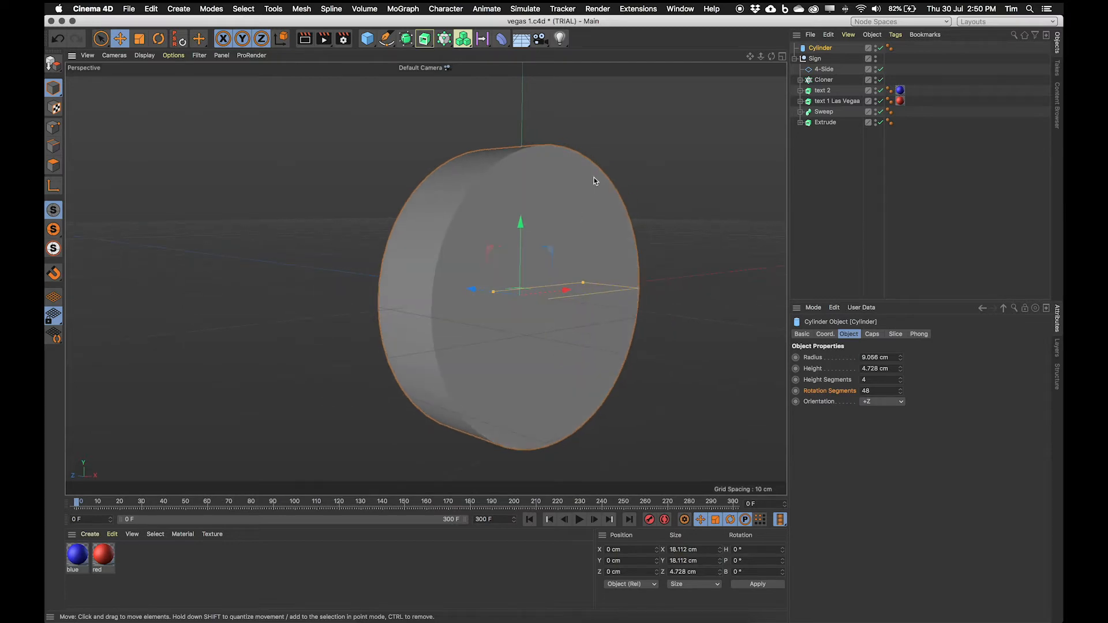
click(365, 613)
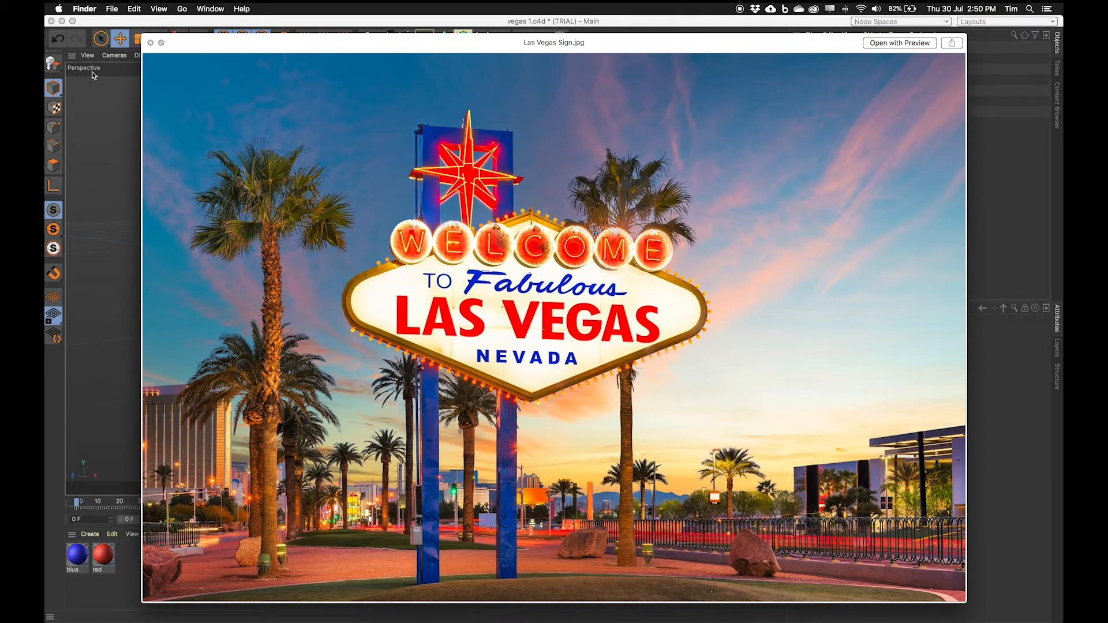
click(111, 25)
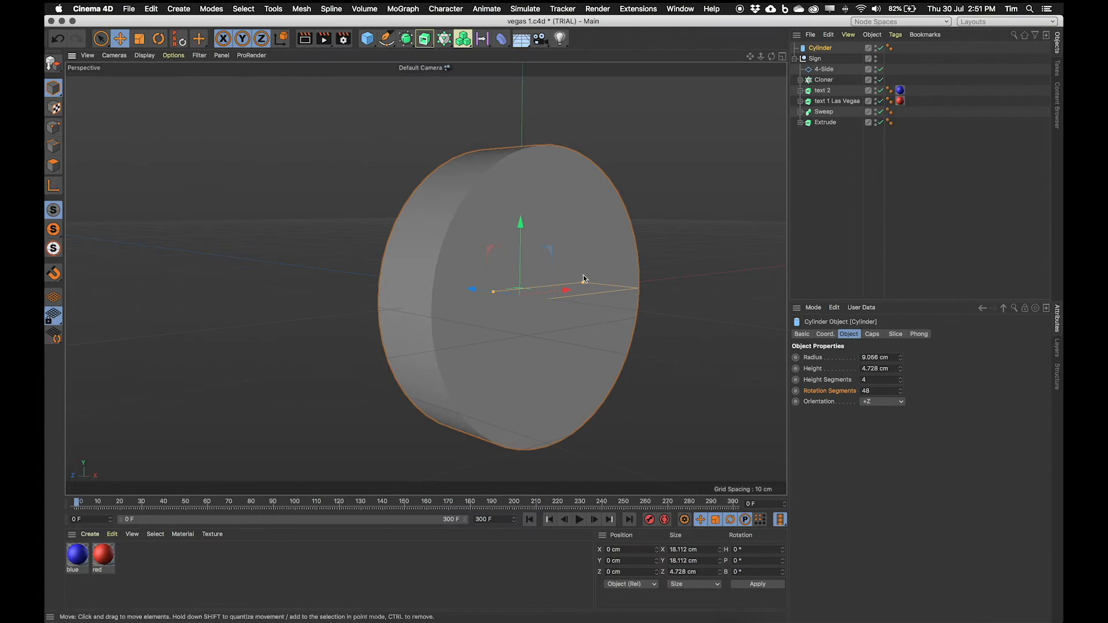
Step: Add a torus primitive and set its orientation to +Z
click(180, 8)
mouse_move(190, 51)
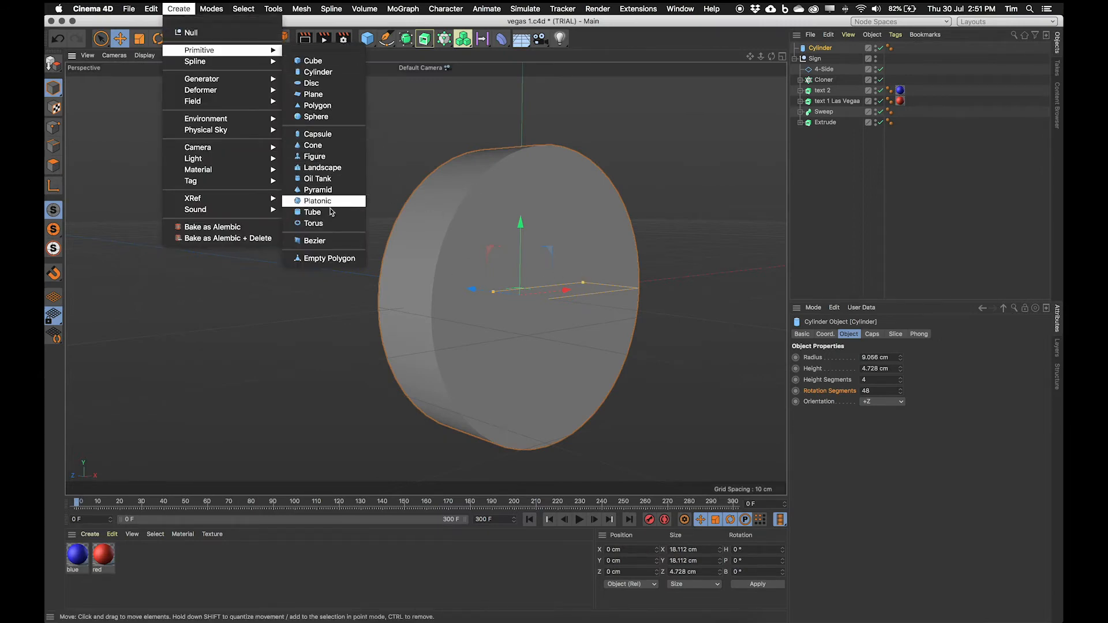
click(315, 219)
alt+right_drag(583, 264, 357, 293)
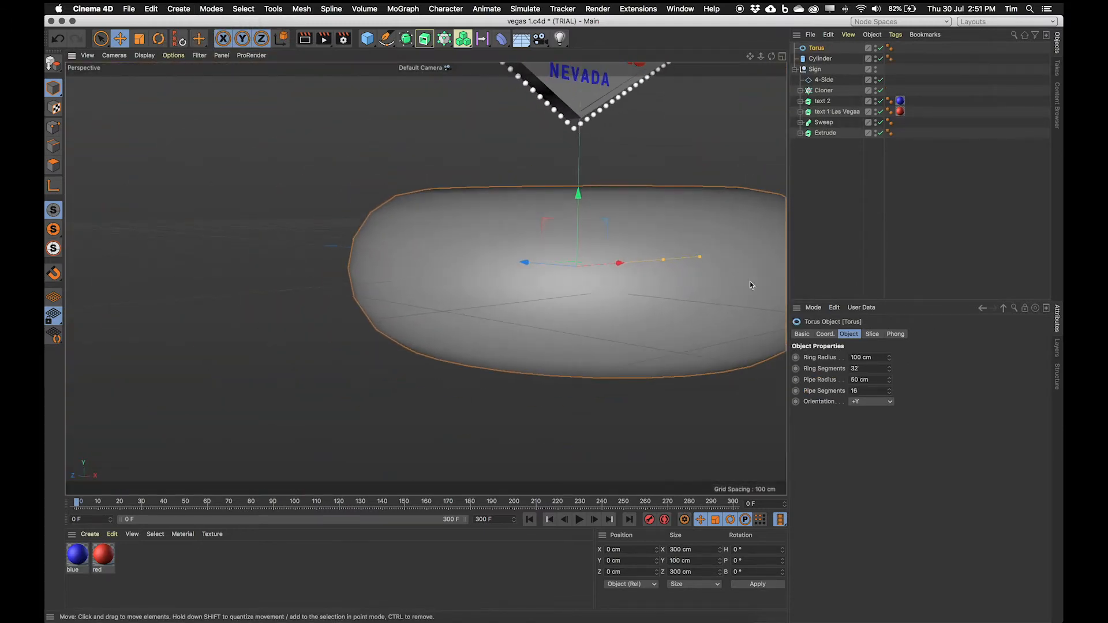
click(871, 401)
click(872, 456)
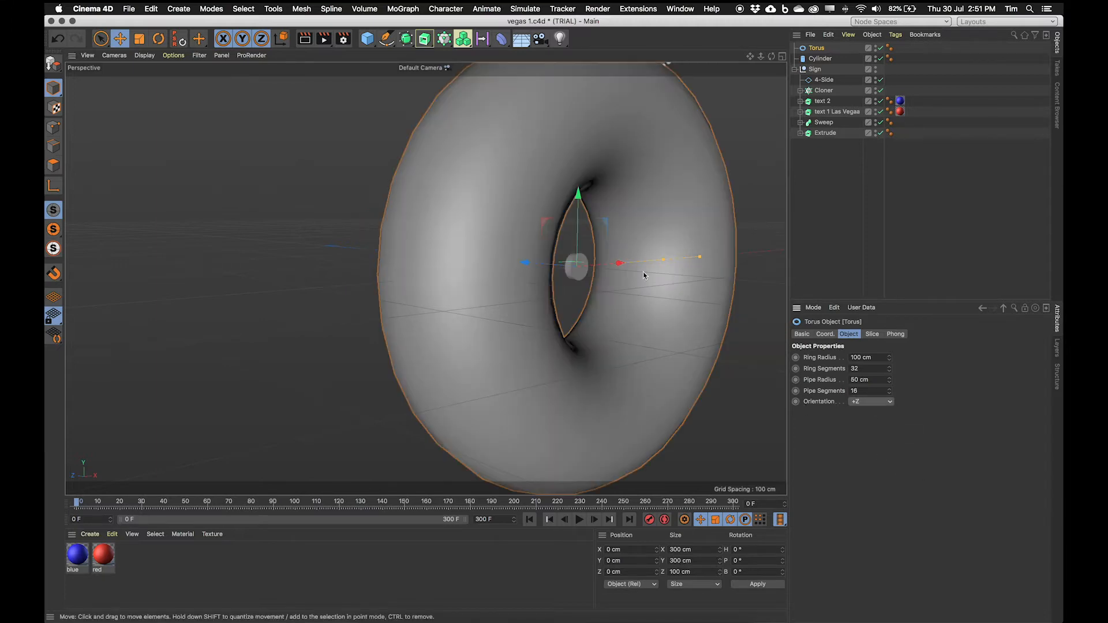
Step: Shrink the torus to a ring radius of about 5.4 cm and pipe radius of about 2.4 cm
alt+drag(645, 292, 571, 283)
alt+right_drag(580, 279, 651, 263)
alt+middle_drag(651, 263, 538, 268)
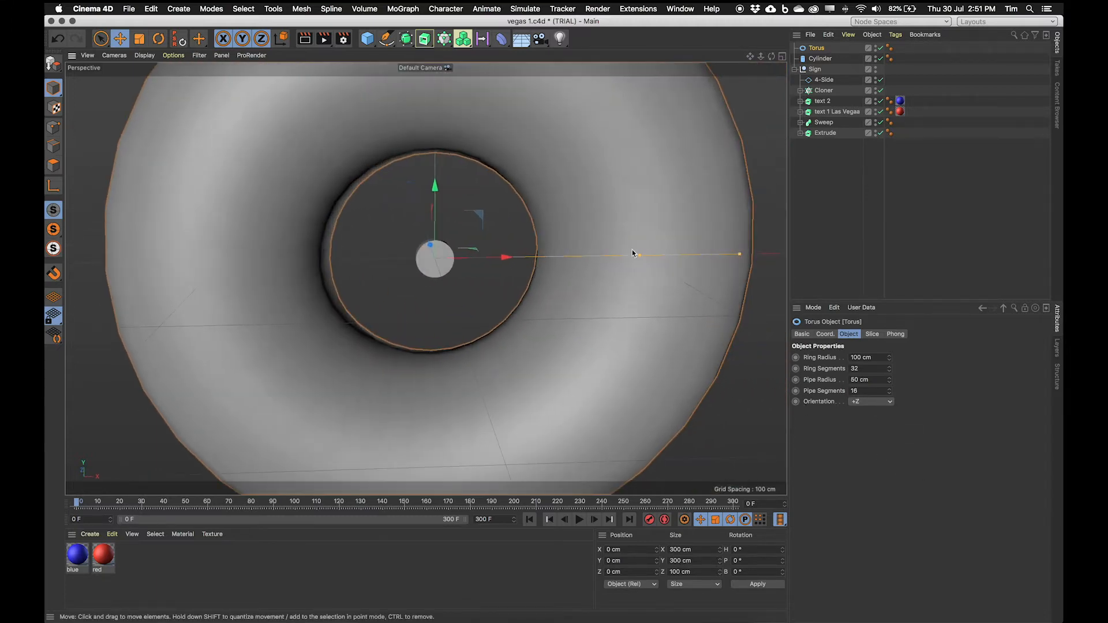
drag(639, 257, 553, 267)
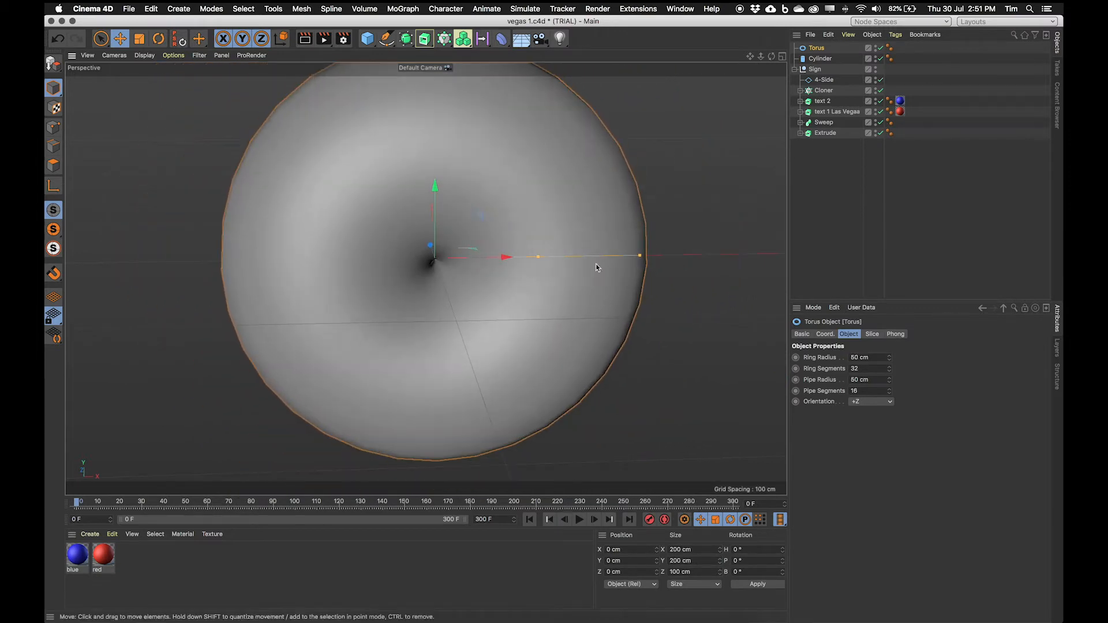
drag(643, 258, 449, 262)
scroll(575, 267, up, 8)
Step: Move the torus about 3.8 cm back along Z onto the disc's face
mouse_move(576, 267)
alt+mouse_down()
mouse_move(519, 264)
mouse_move(586, 277)
alt+mouse_up()
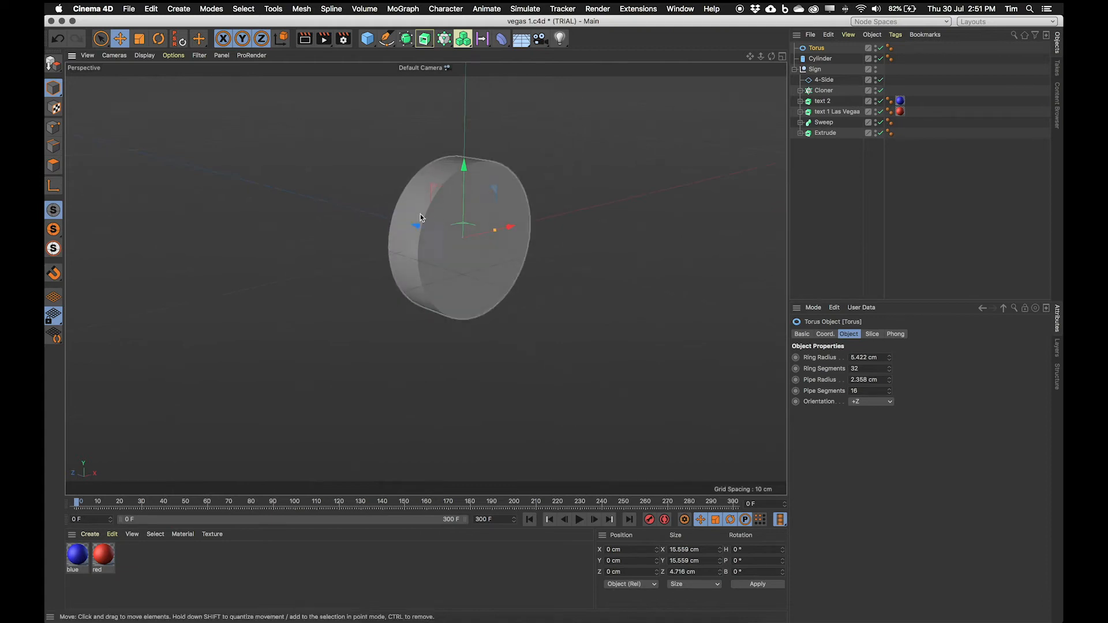
drag(436, 234, 469, 281)
scroll(448, 271, up, 3)
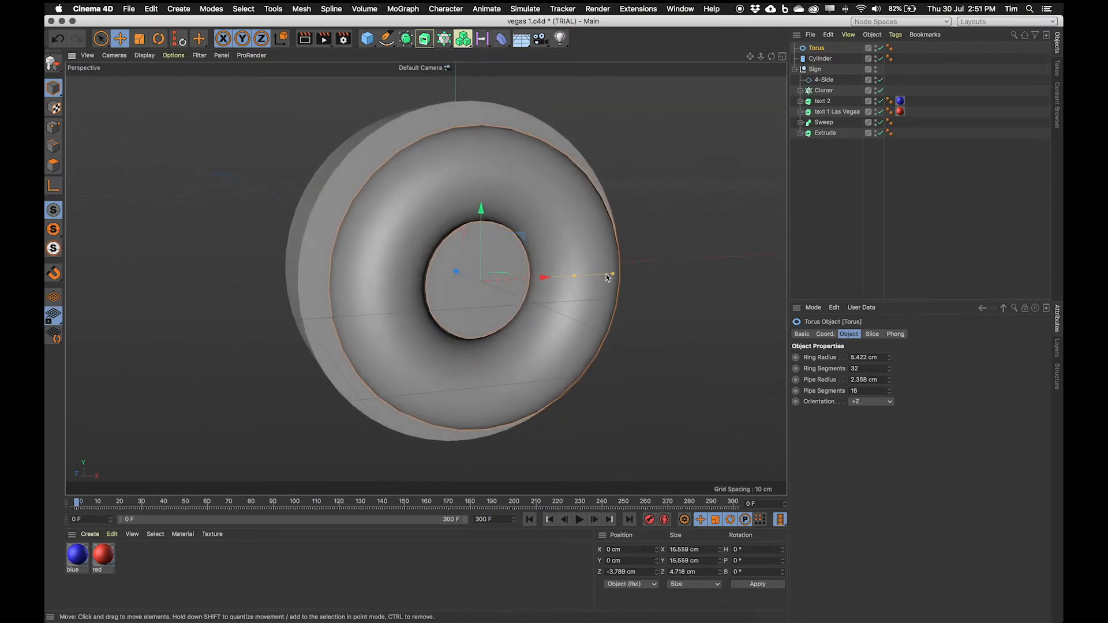
Step: Resize the torus into a thin rim with a ring radius of about 7.9 cm and pipe radius about 0.3 cm
mouse_move(606, 274)
mouse_down()
mouse_move(527, 281)
mouse_move(529, 290)
mouse_move(527, 282)
mouse_move(557, 287)
mouse_move(351, 198)
mouse_move(510, 226)
mouse_up()
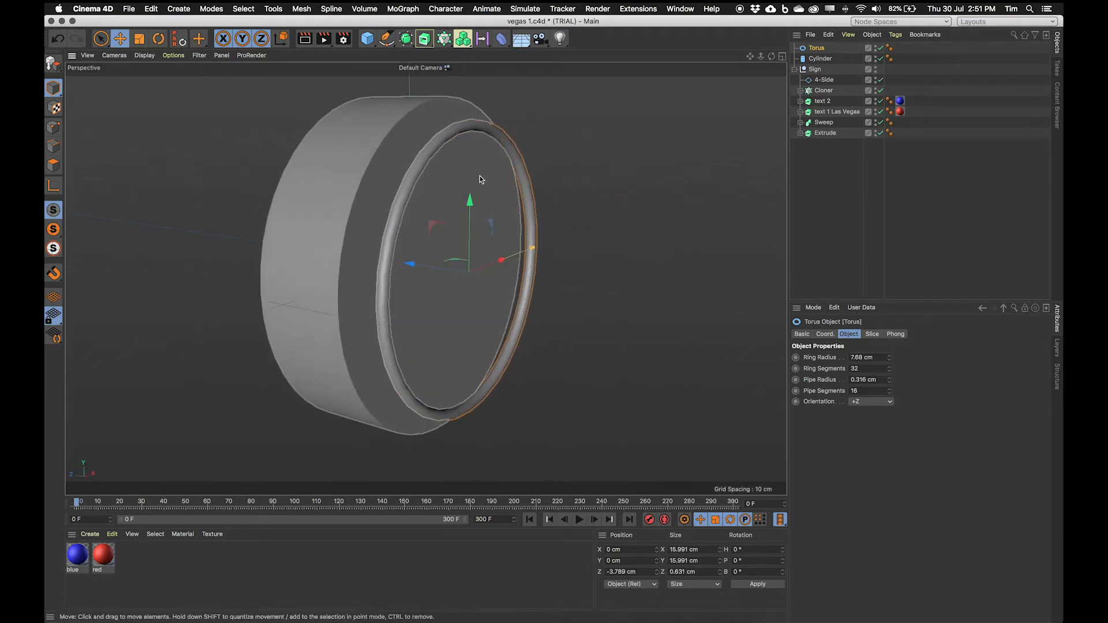
drag(432, 271, 430, 270)
drag(465, 289, 522, 316)
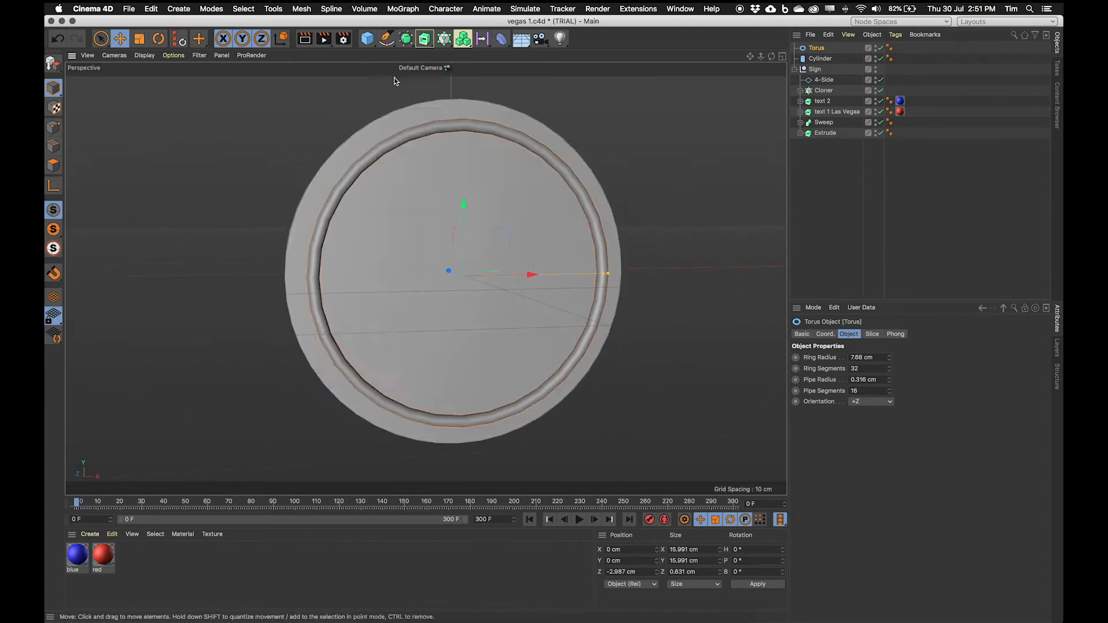
Step: Enlarge the torus ring radius to about 8.4 cm so it sits along the disc's edge
alt+drag(462, 241, 485, 258)
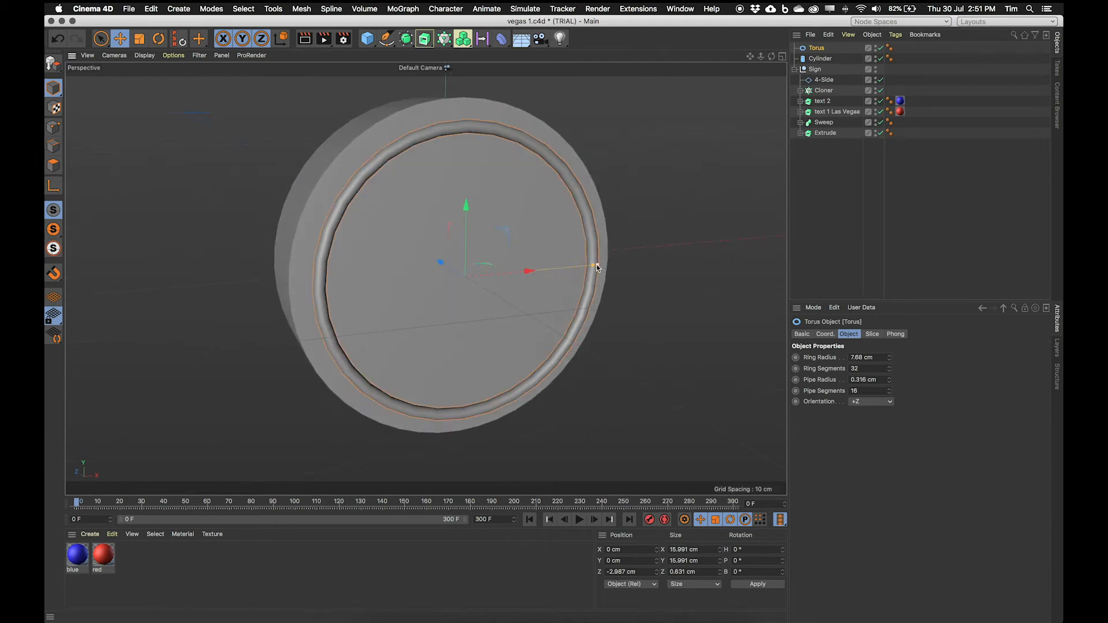
mouse_move(594, 267)
mouse_down()
mouse_move(612, 258)
mouse_move(548, 269)
mouse_move(494, 244)
mouse_move(521, 267)
mouse_move(584, 279)
mouse_up()
alt+drag(418, 199, 345, 179)
scroll(346, 181, up, 3)
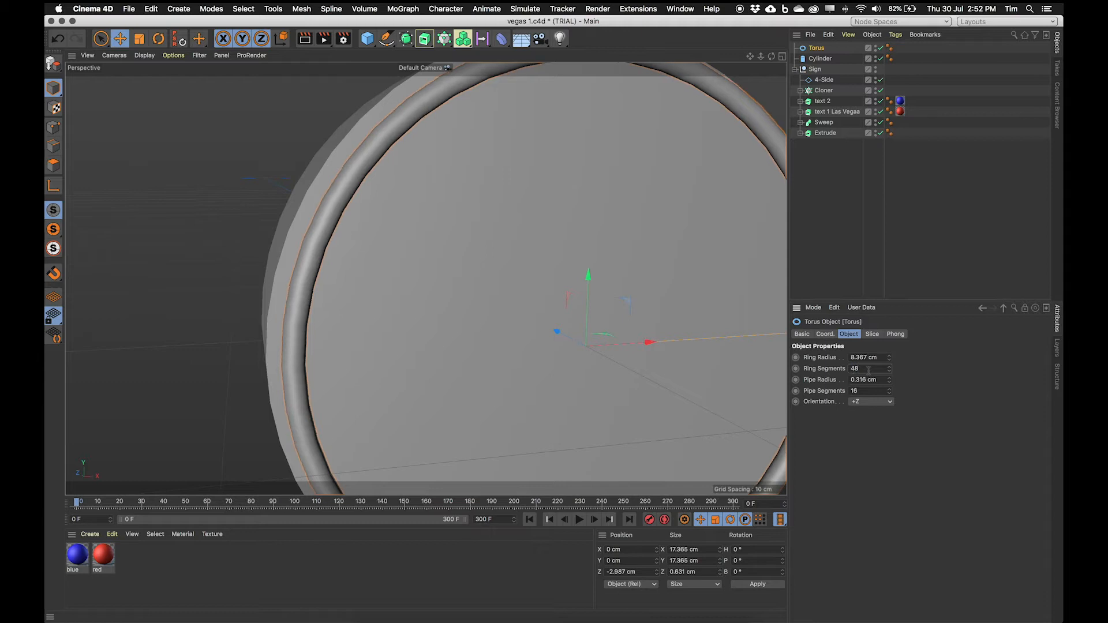
Step: Increase the torus ring segments and the cylinder rotation segments to 80 each
drag(890, 372, 890, 358)
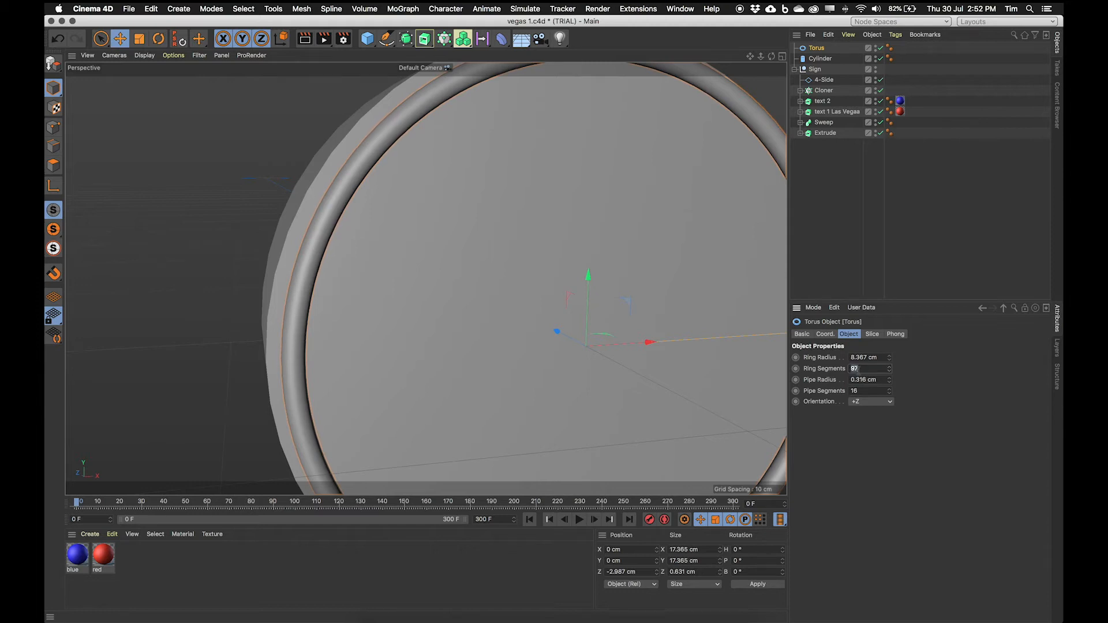
key(Return)
mouse_move(361, 294)
alt+mouse_down()
mouse_move(428, 303)
mouse_move(316, 292)
alt+mouse_up()
alt+right_drag(296, 290, 351, 274)
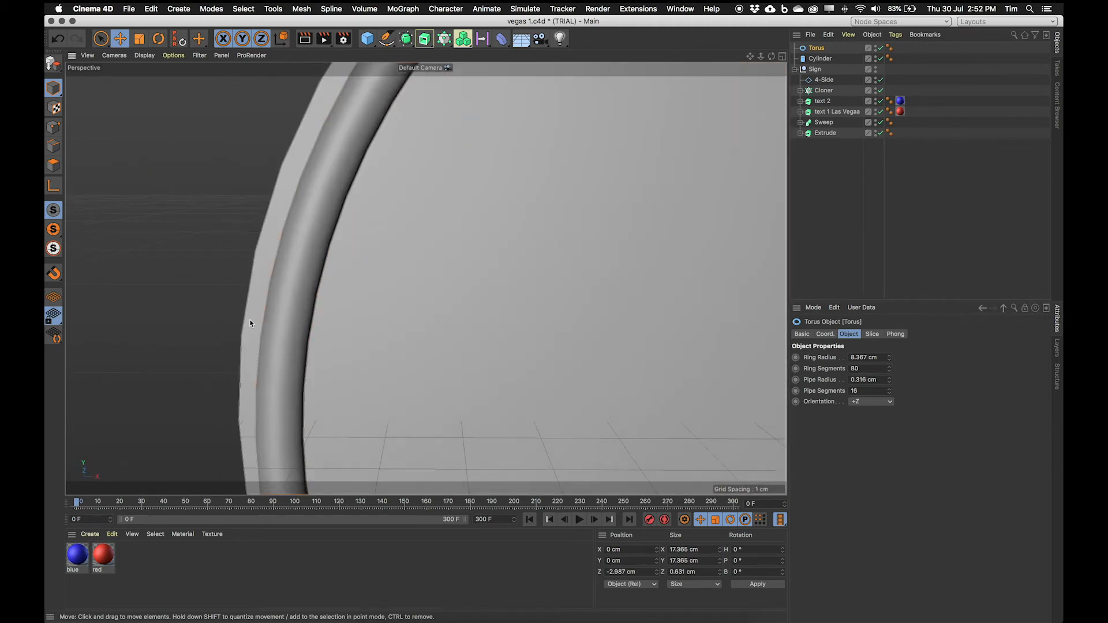
alt+drag(263, 258, 277, 240)
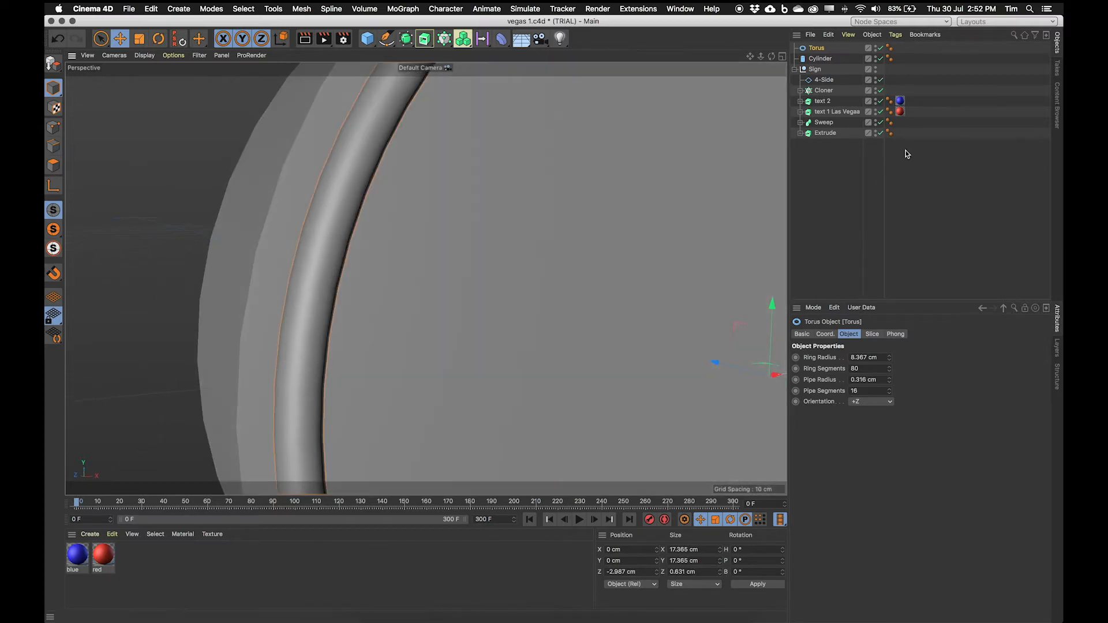
click(821, 59)
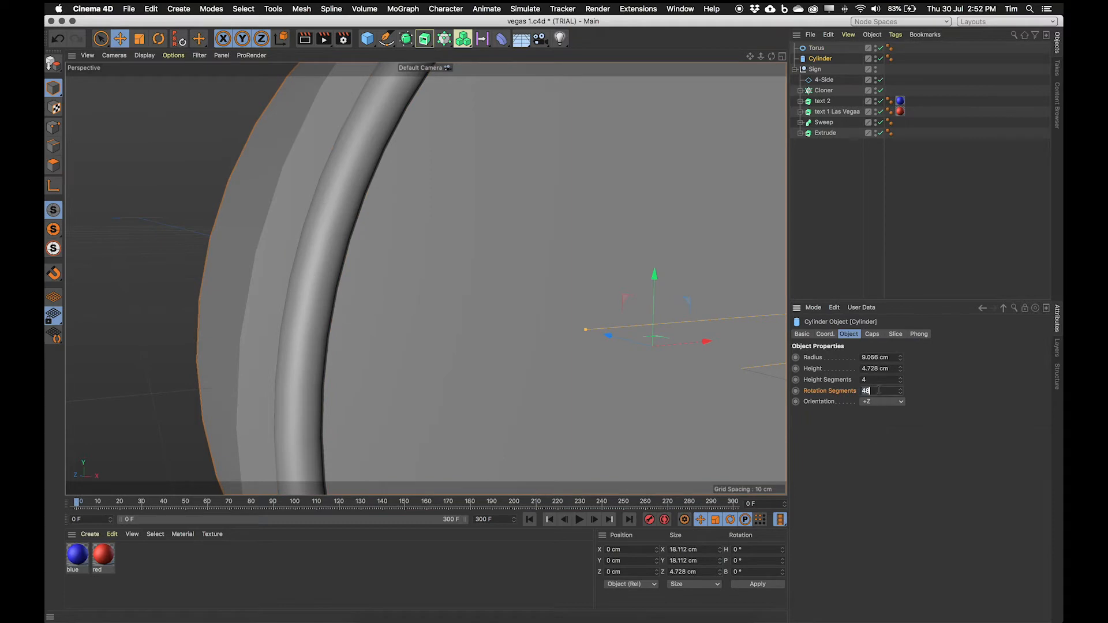
key(Return)
Step: Orbit around the disc and compare it with the WELCOME letter circles in the reference photo
alt+drag(457, 315, 479, 312)
alt+right_drag(457, 230, 355, 239)
alt+middle_drag(508, 269, 443, 289)
alt+drag(466, 285, 387, 273)
alt+drag(479, 364, 523, 346)
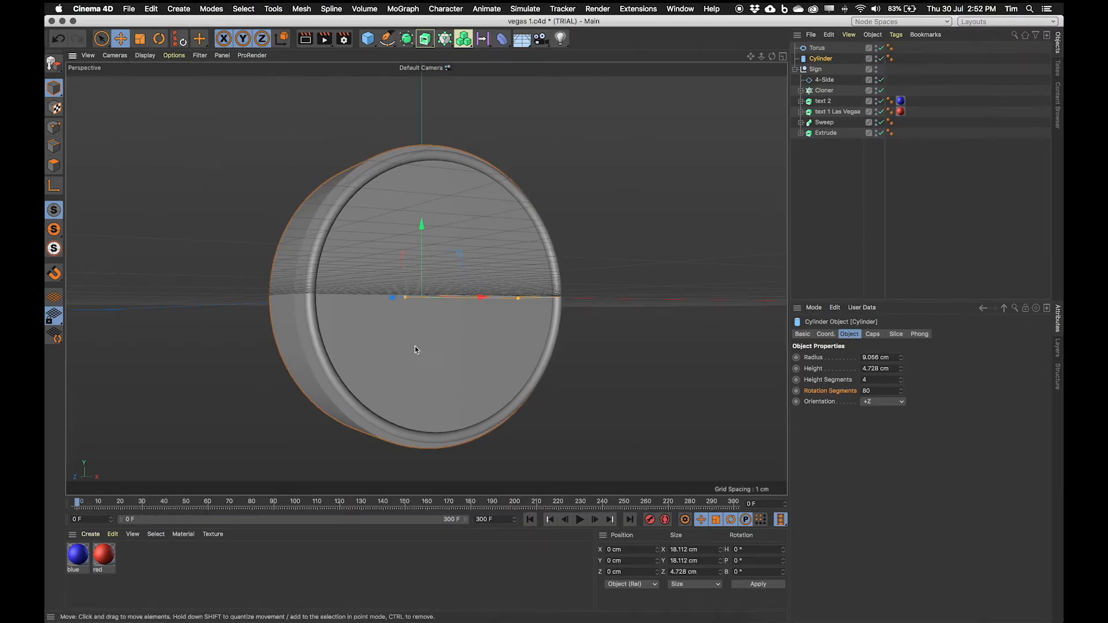
alt+drag(414, 346, 433, 376)
Step: Add a Text spline containing the letter W
click(179, 9)
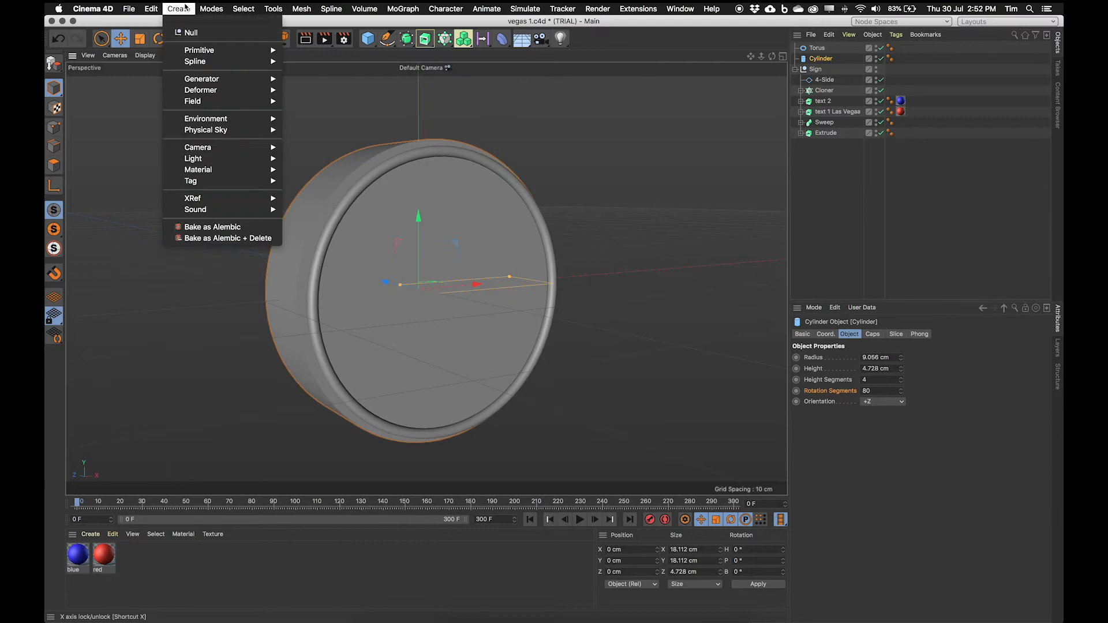
mouse_move(199, 65)
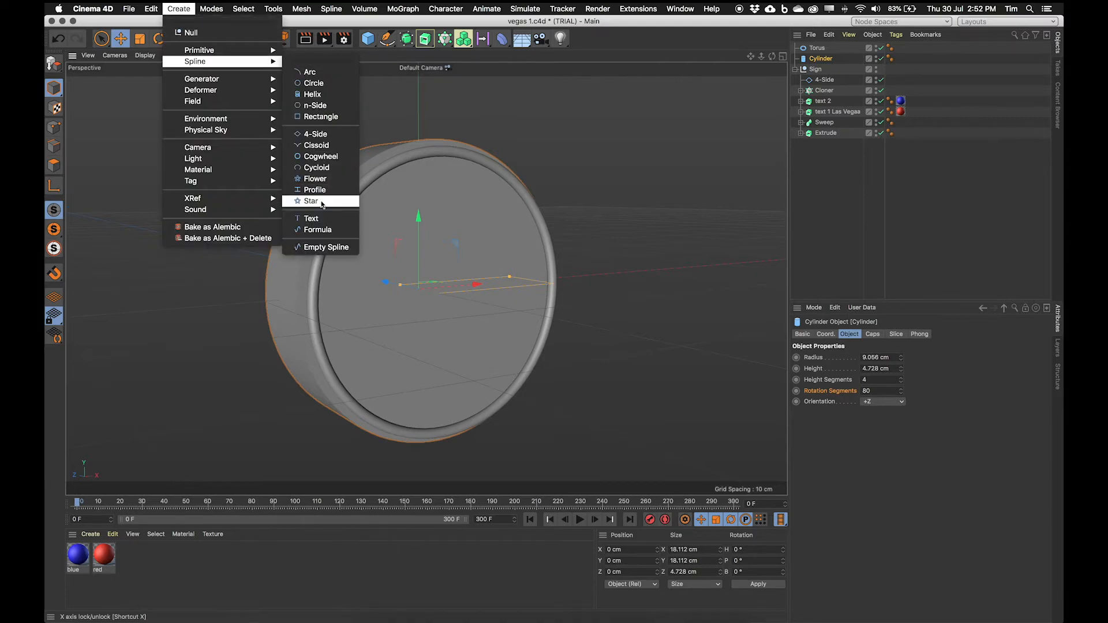
click(324, 219)
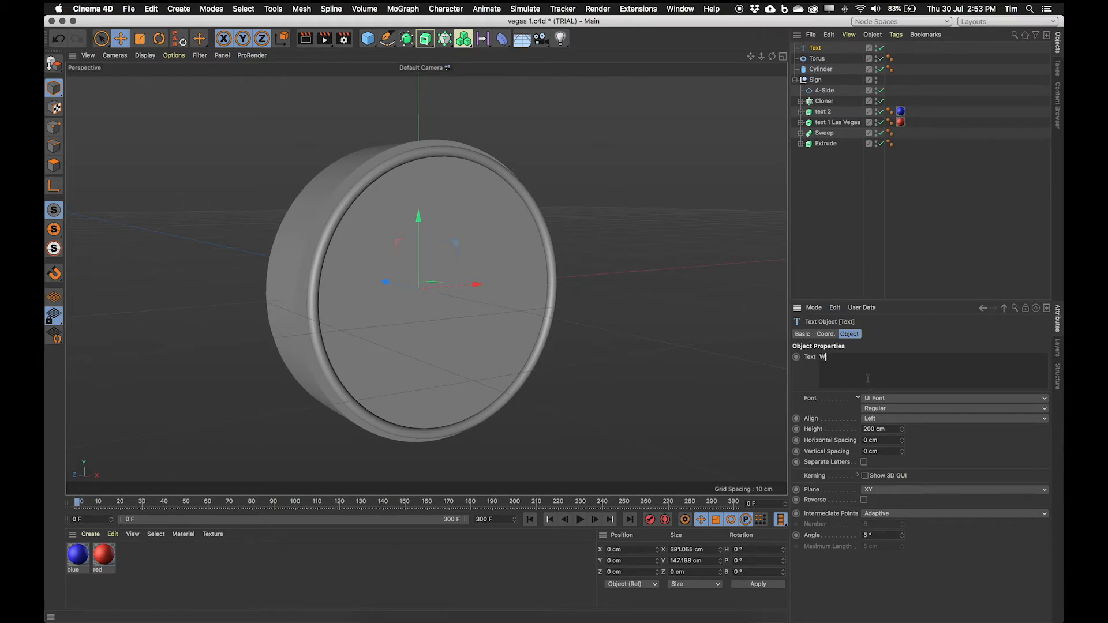
Step: Set the text font to Adam in the Light style and its alignment to Middle
click(898, 398)
click(898, 397)
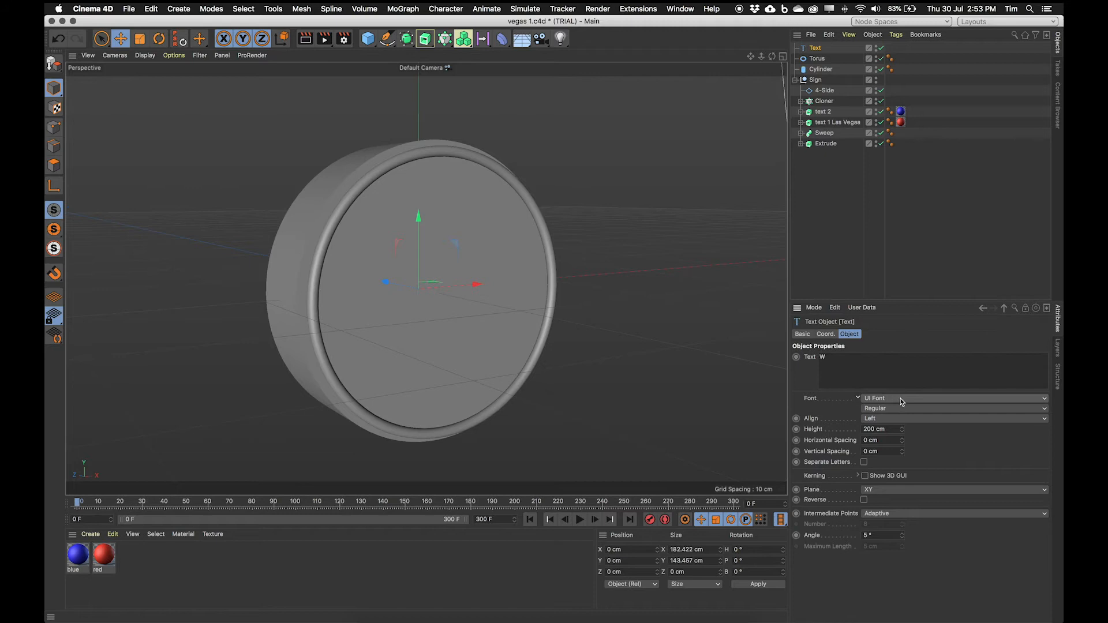
click(899, 398)
scroll(935, 248, up, 10)
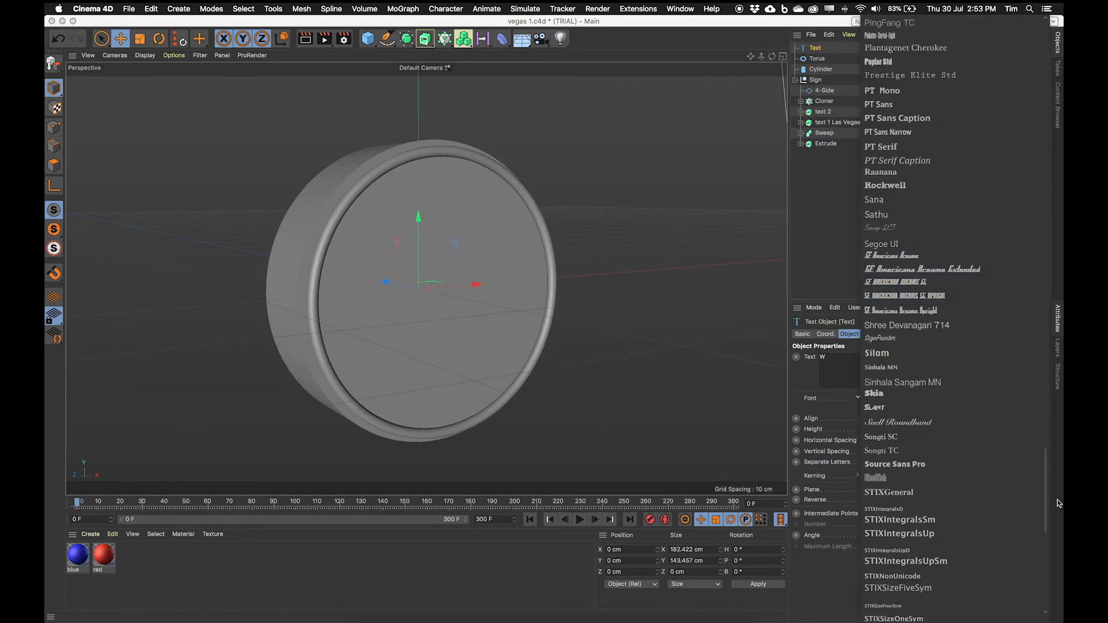
drag(1045, 490, 1055, 48)
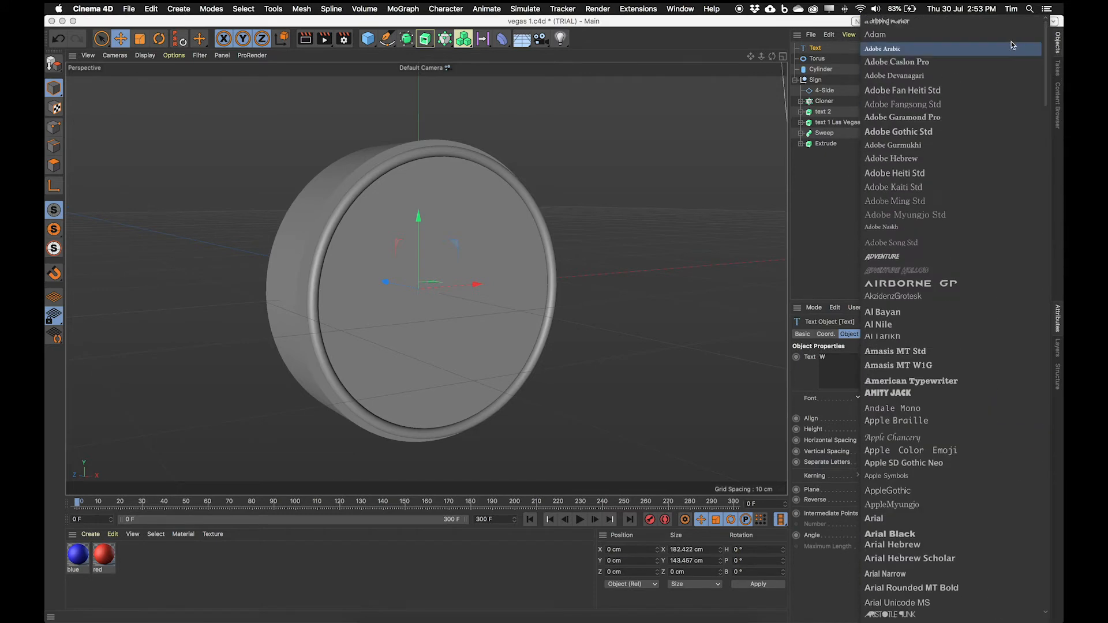
click(902, 34)
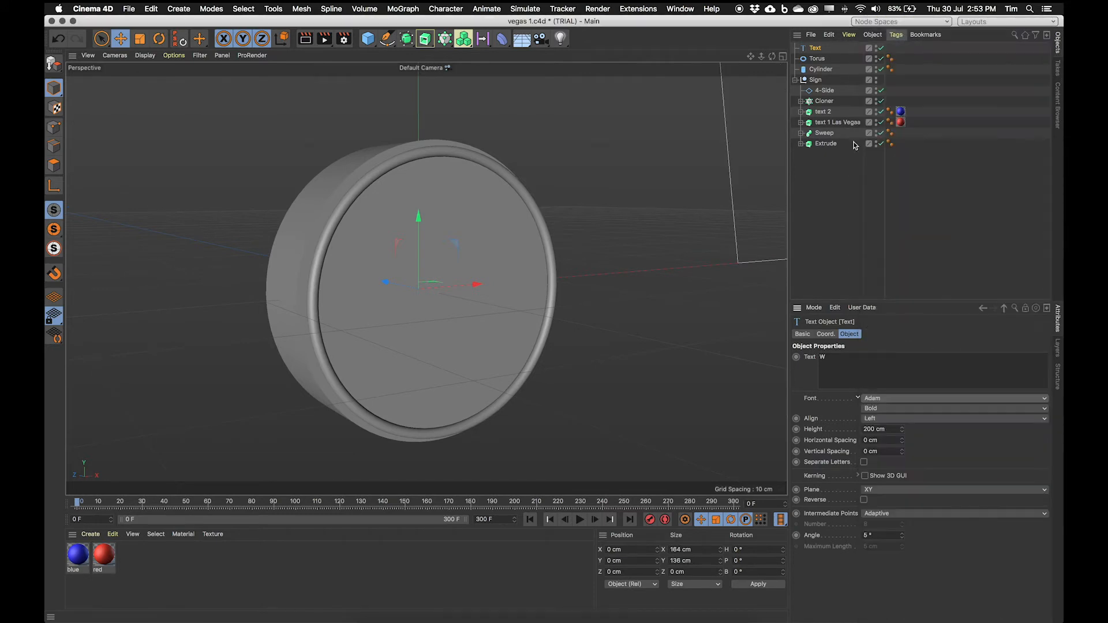
click(884, 410)
click(895, 432)
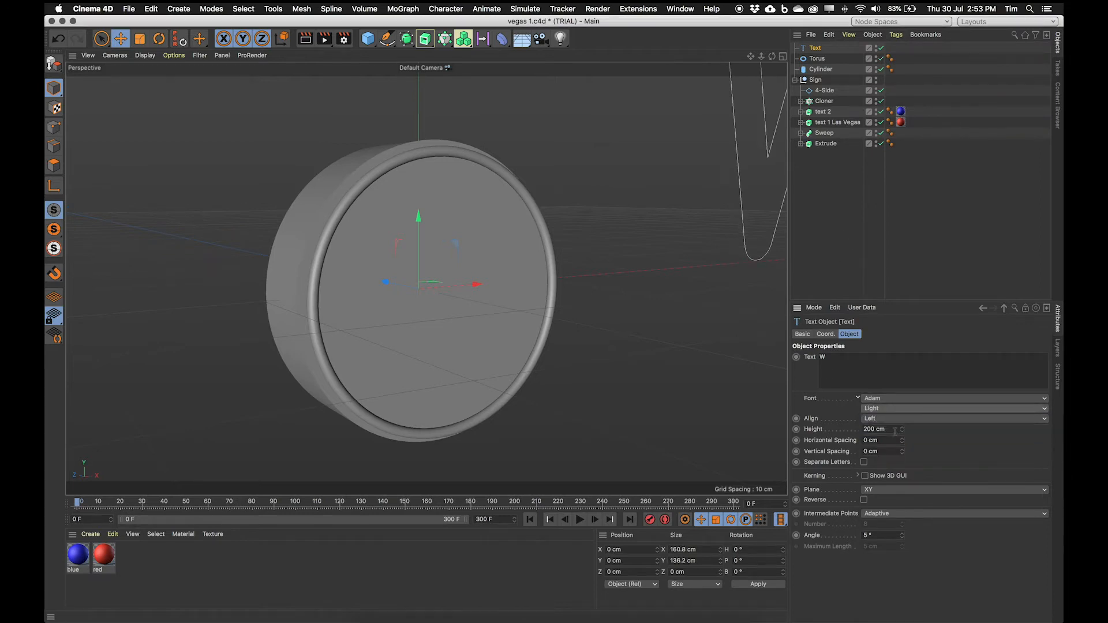
click(871, 418)
click(889, 441)
Step: Lower the W text and reduce its height to 20 cm
alt+right_drag(410, 253, 218, 273)
alt+middle_drag(402, 263, 424, 350)
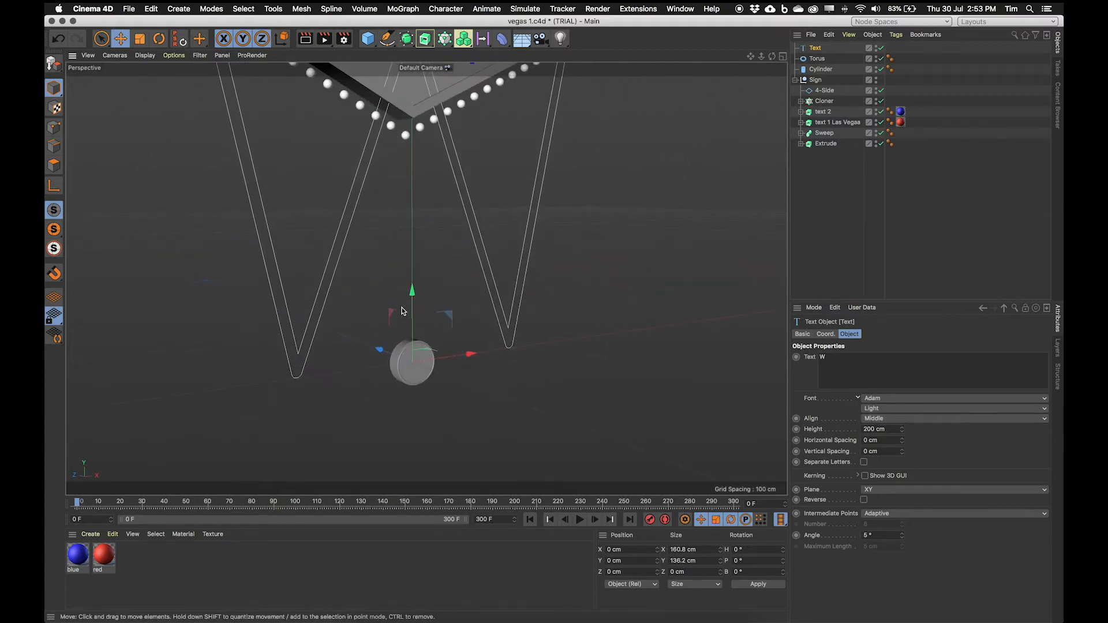
drag(412, 296, 440, 446)
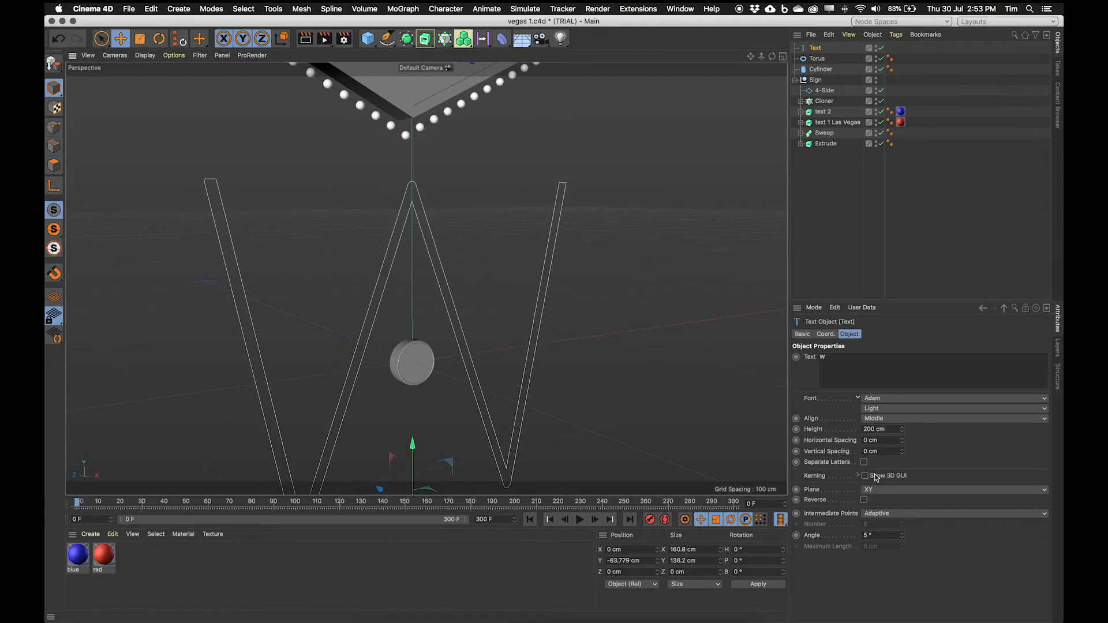
drag(902, 430, 902, 533)
Step: Move the W text onto the disc's front face, about 3.2 cm back along Z
drag(412, 444, 419, 313)
alt+drag(420, 315, 366, 368)
mouse_move(474, 376)
mouse_down()
mouse_move(445, 375)
mouse_move(477, 379)
mouse_up()
key(super+z)
alt+right_drag(407, 376, 548, 331)
alt+drag(414, 352, 532, 325)
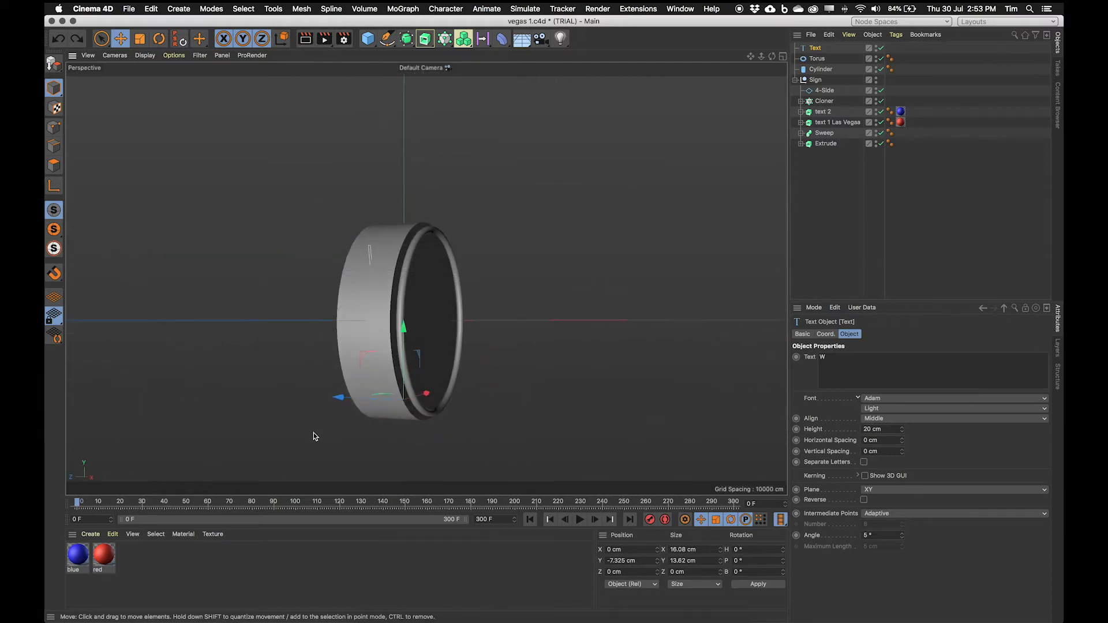
drag(340, 398, 371, 399)
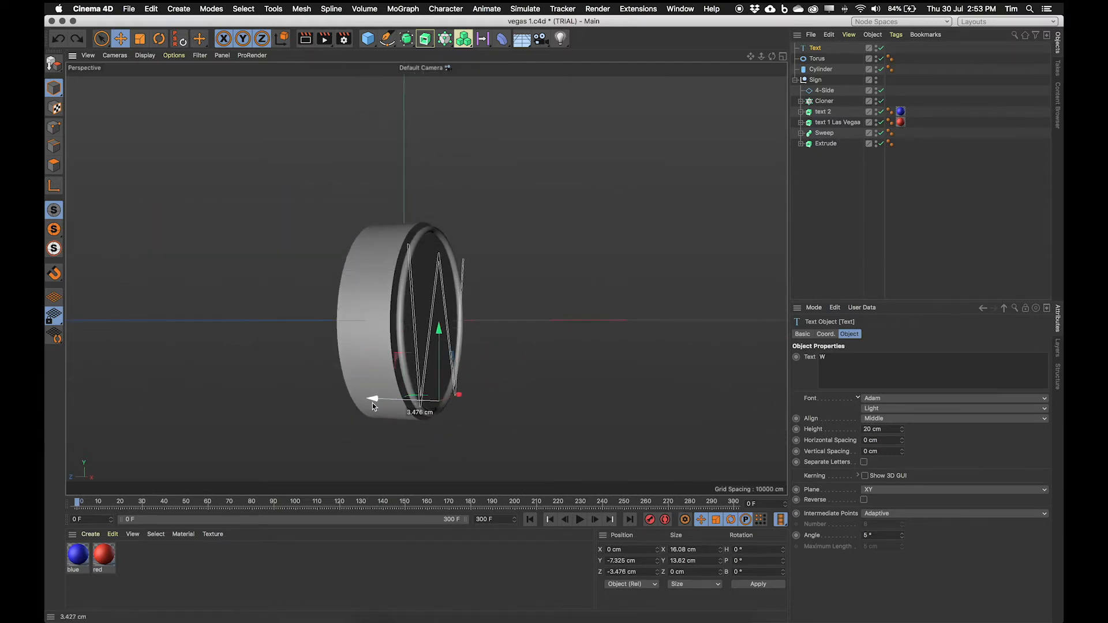
alt+drag(456, 398, 384, 382)
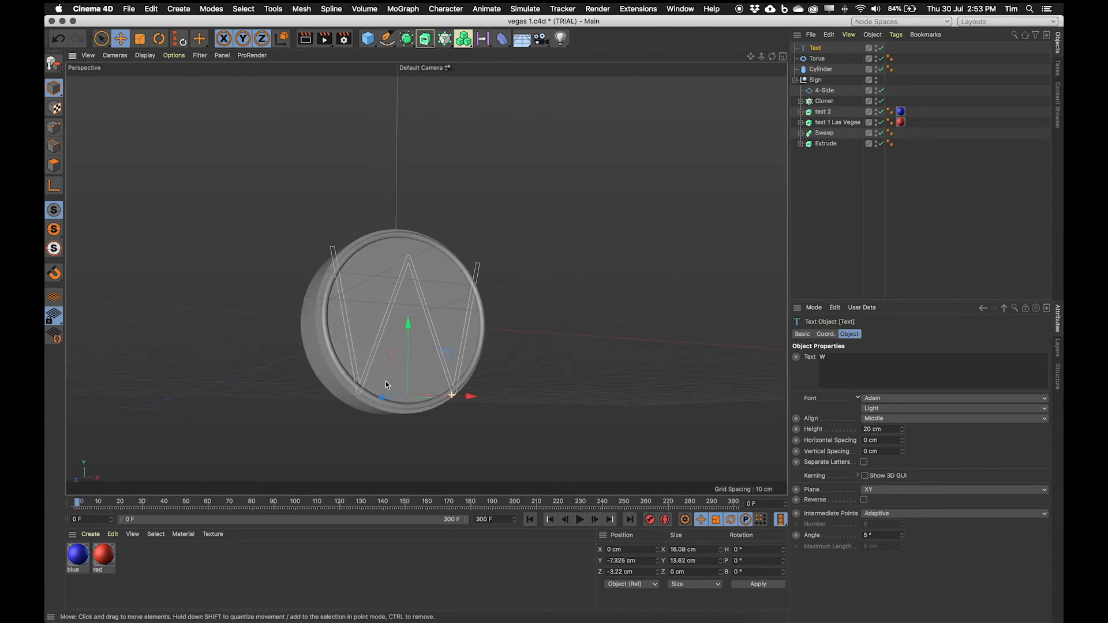
Step: Reduce the text height to 13 cm and center the W vertically on the disc
drag(902, 433, 888, 432)
mouse_move(409, 326)
mouse_down()
mouse_move(411, 299)
mouse_move(455, 318)
mouse_move(414, 311)
mouse_move(410, 322)
mouse_up()
alt+right_drag(410, 323, 456, 318)
alt+drag(443, 323, 459, 306)
alt+middle_drag(459, 306, 489, 278)
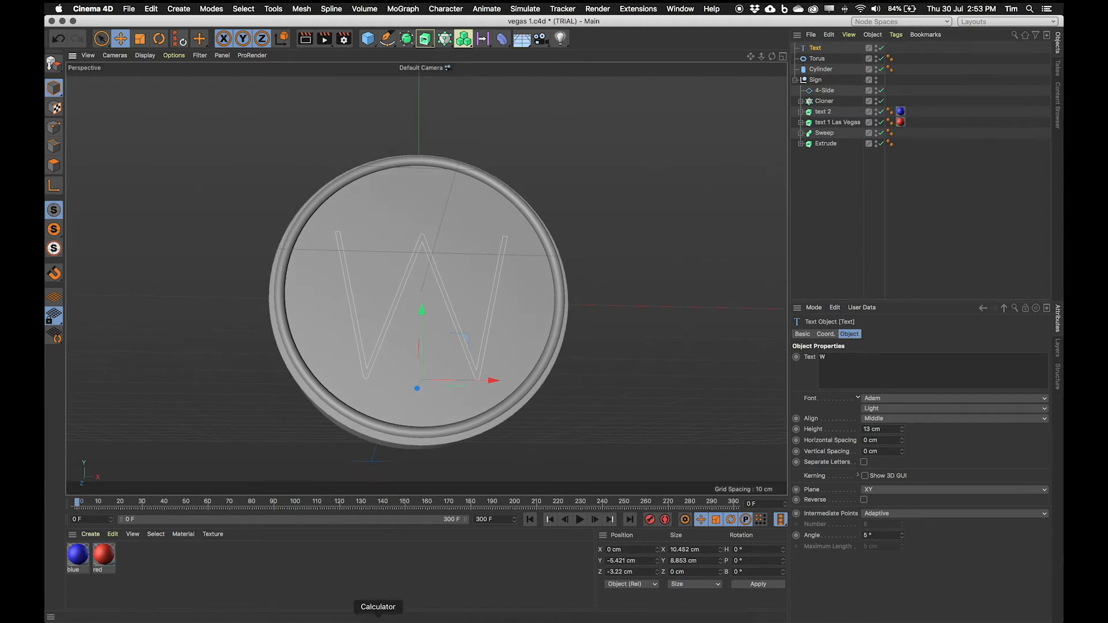
Step: Compare the W on the disc with the letters in the reference photo
click(367, 622)
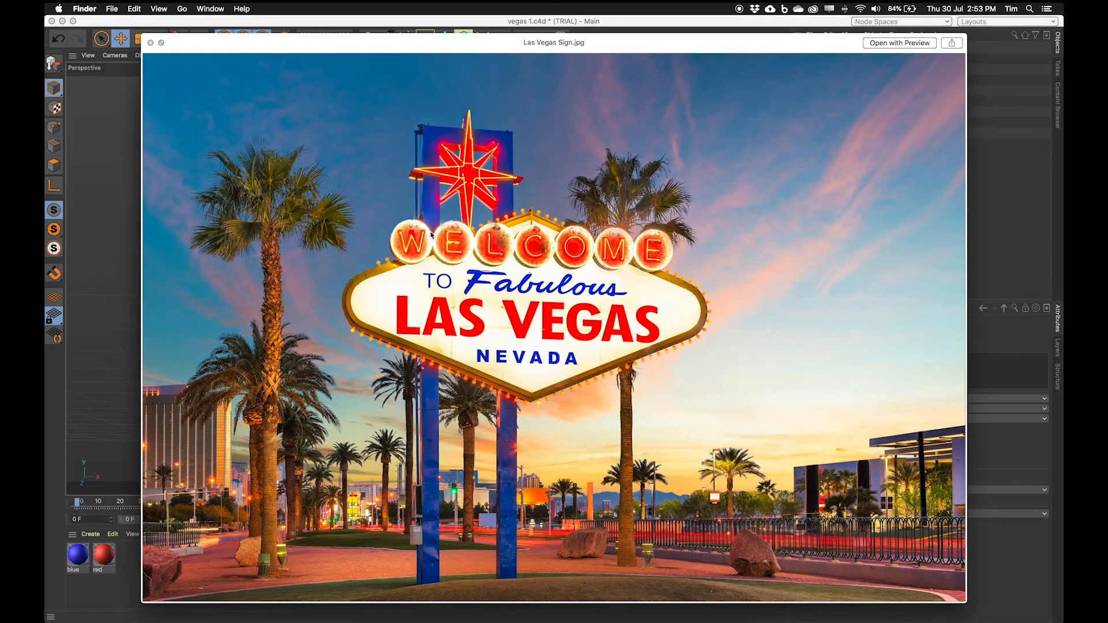
click(114, 17)
alt+drag(405, 276, 457, 310)
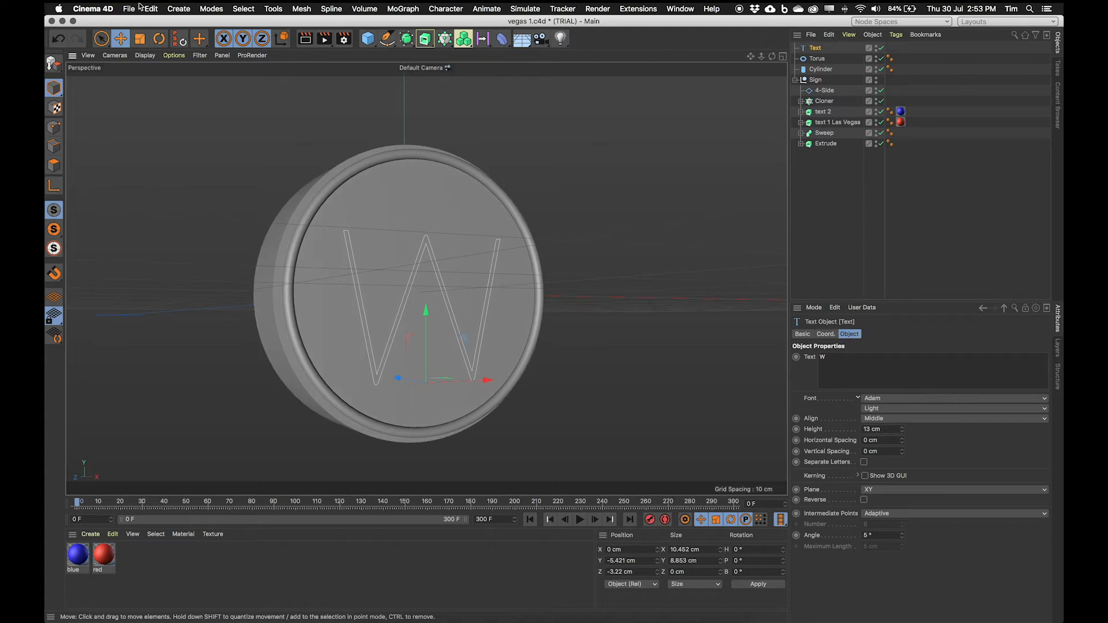
Step: Add an Extrude generator and place the text spline inside it
click(176, 8)
mouse_move(205, 84)
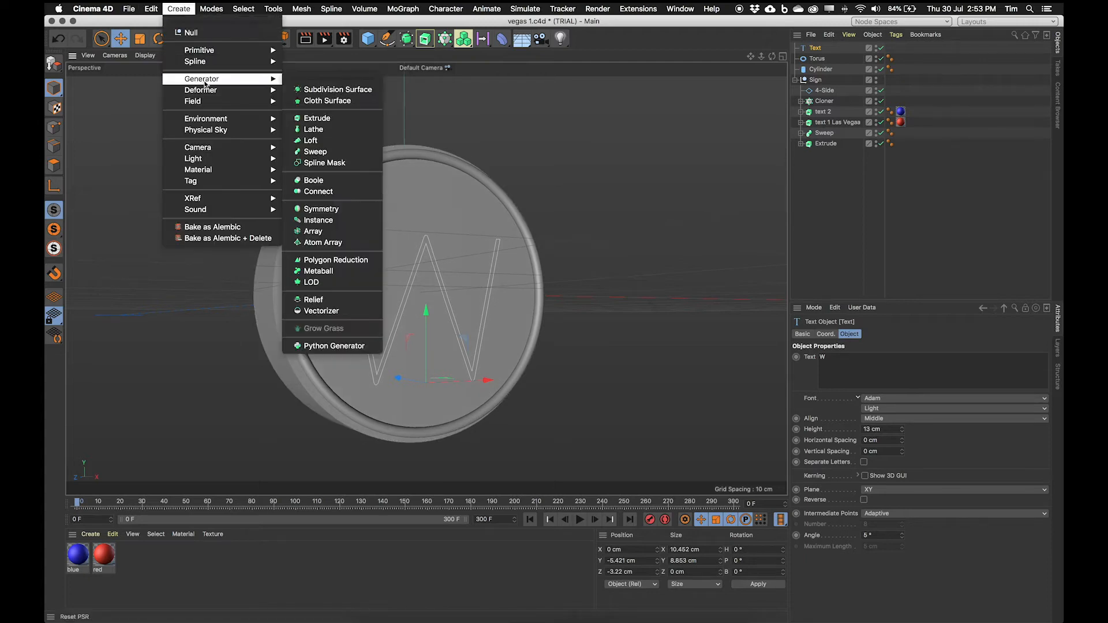
click(317, 118)
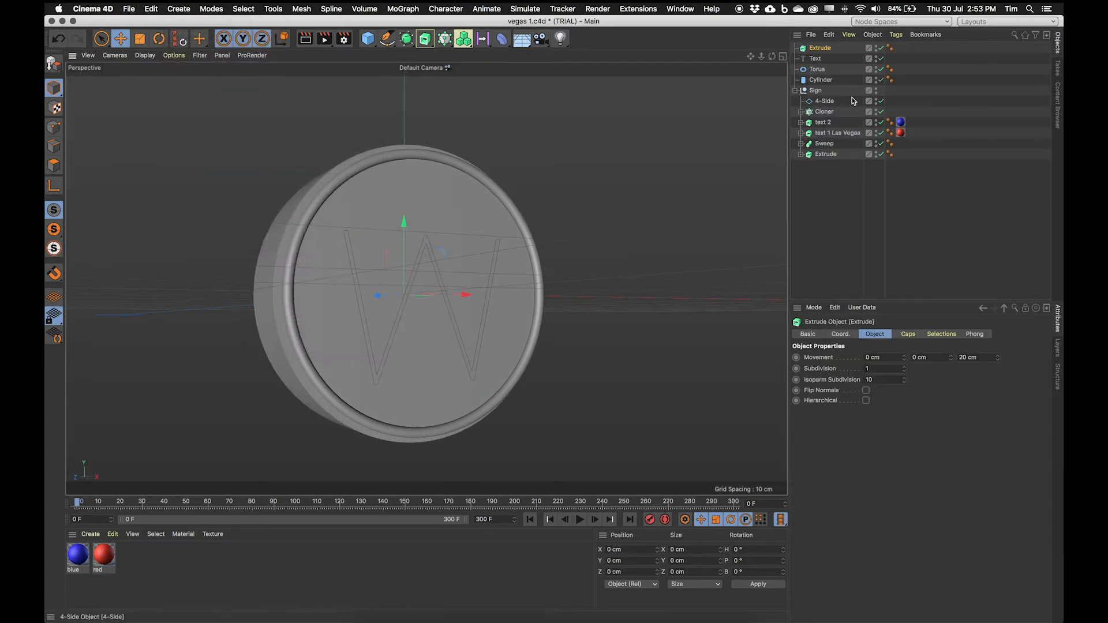
drag(821, 50, 820, 48)
click(820, 47)
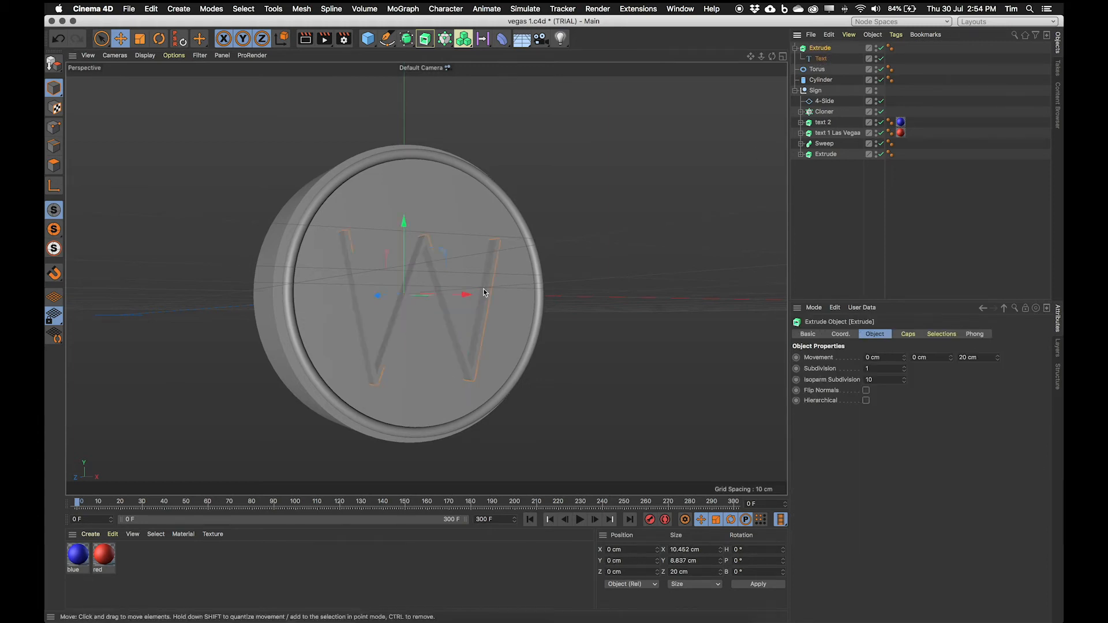
Step: Set the extrusion depth of the W to 0.5 cm
scroll(363, 305, up, 5)
alt+right_drag(380, 301, 469, 262)
alt+middle_drag(469, 262, 385, 252)
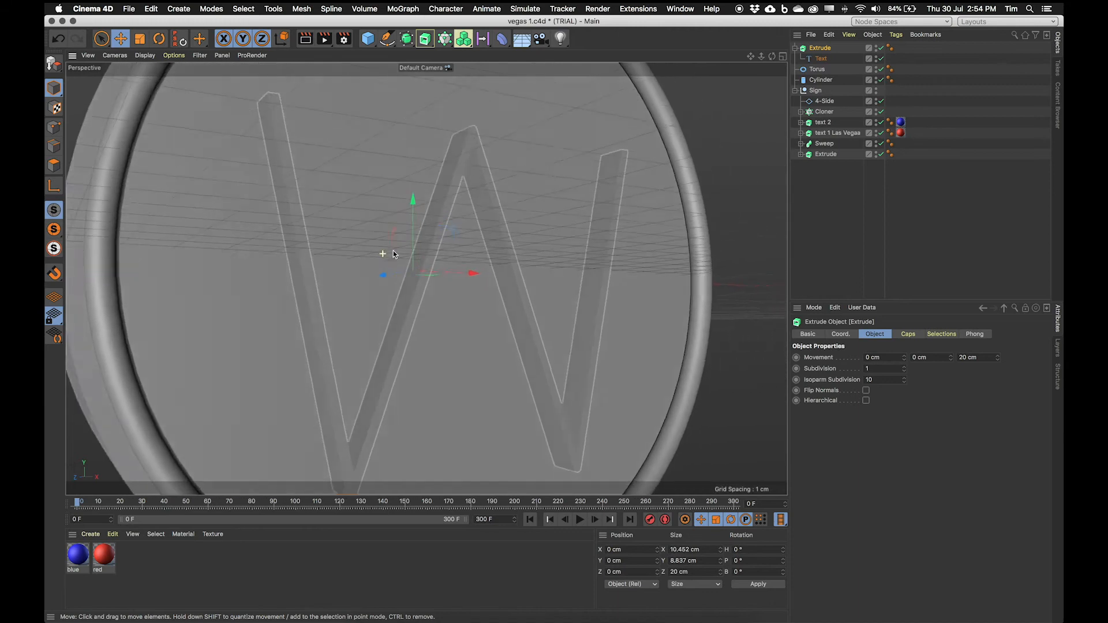
alt+drag(384, 252, 431, 220)
alt+right_drag(383, 272, 402, 272)
alt+drag(402, 272, 502, 293)
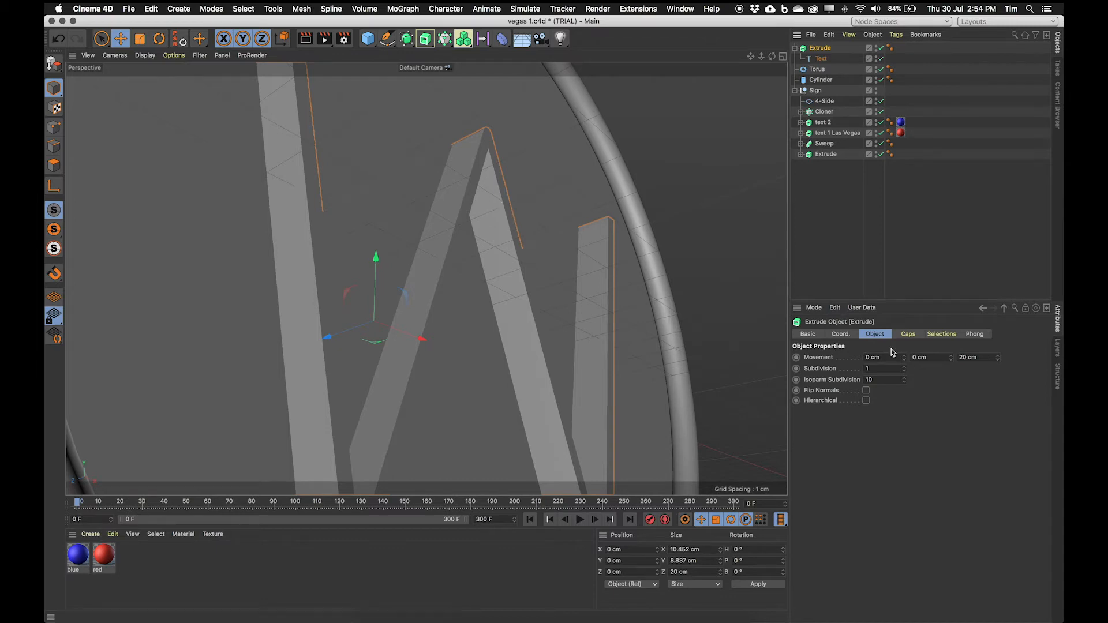
mouse_move(998, 359)
mouse_down()
mouse_move(998, 329)
mouse_move(997, 375)
mouse_move(999, 362)
mouse_up()
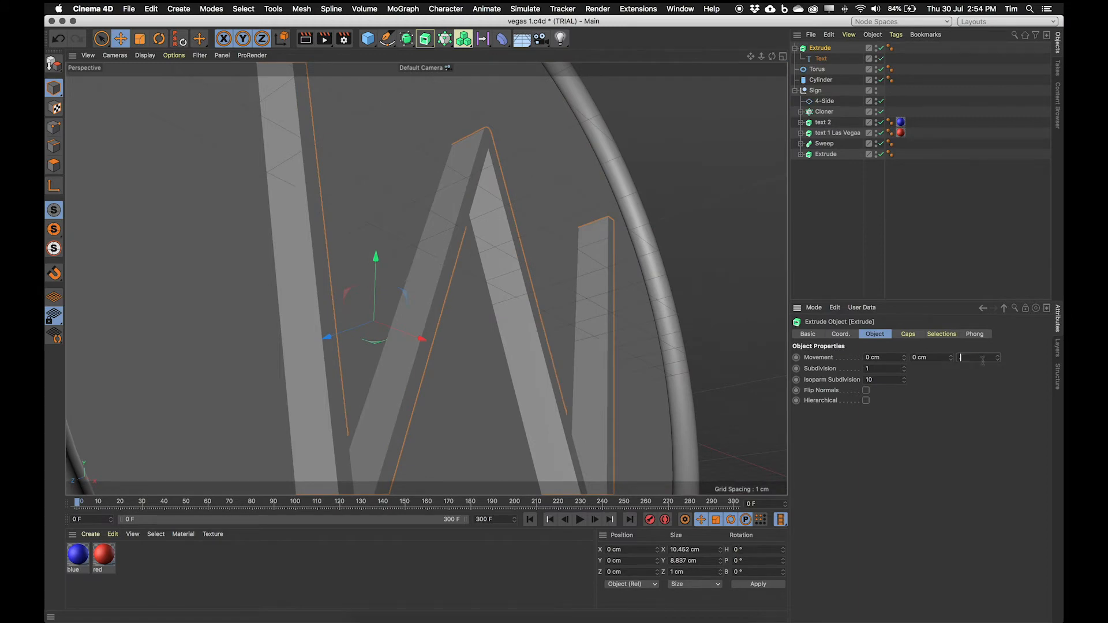
text(0.5)
key(Return)
Step: Give the extruded W's caps a round bevel of about 0.09 cm
alt+drag(457, 212, 432, 242)
alt+drag(529, 280, 556, 297)
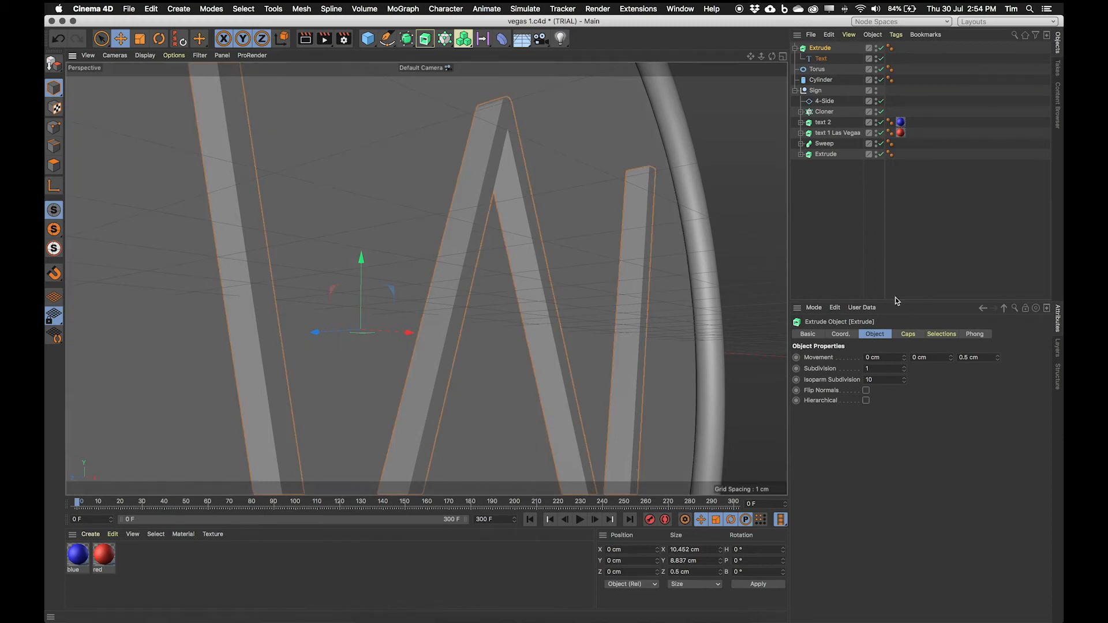
click(905, 335)
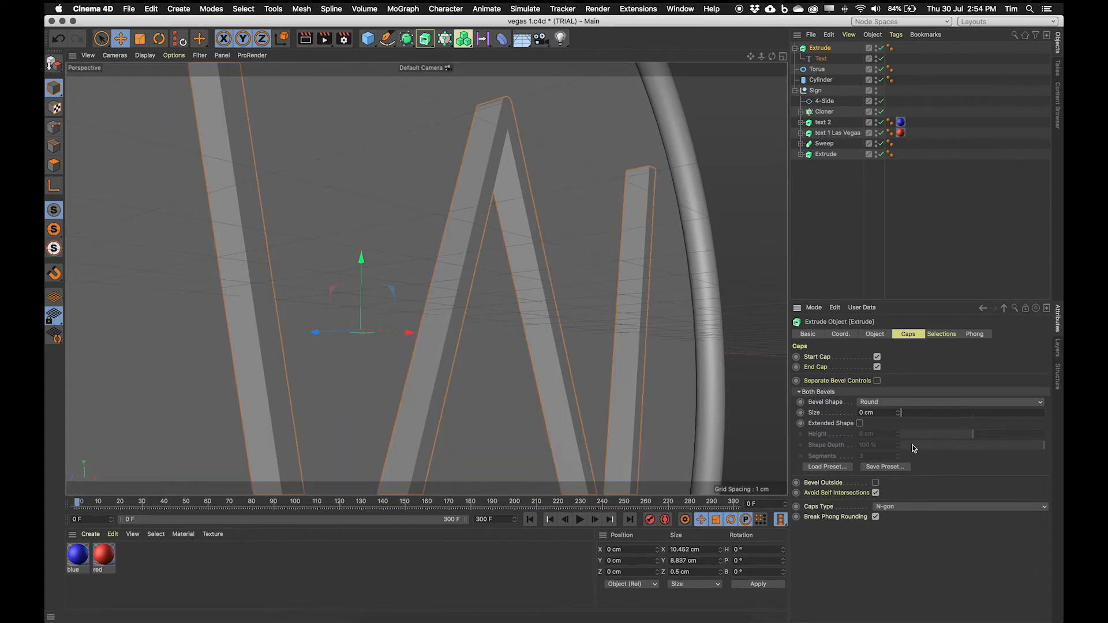
drag(898, 412, 900, 412)
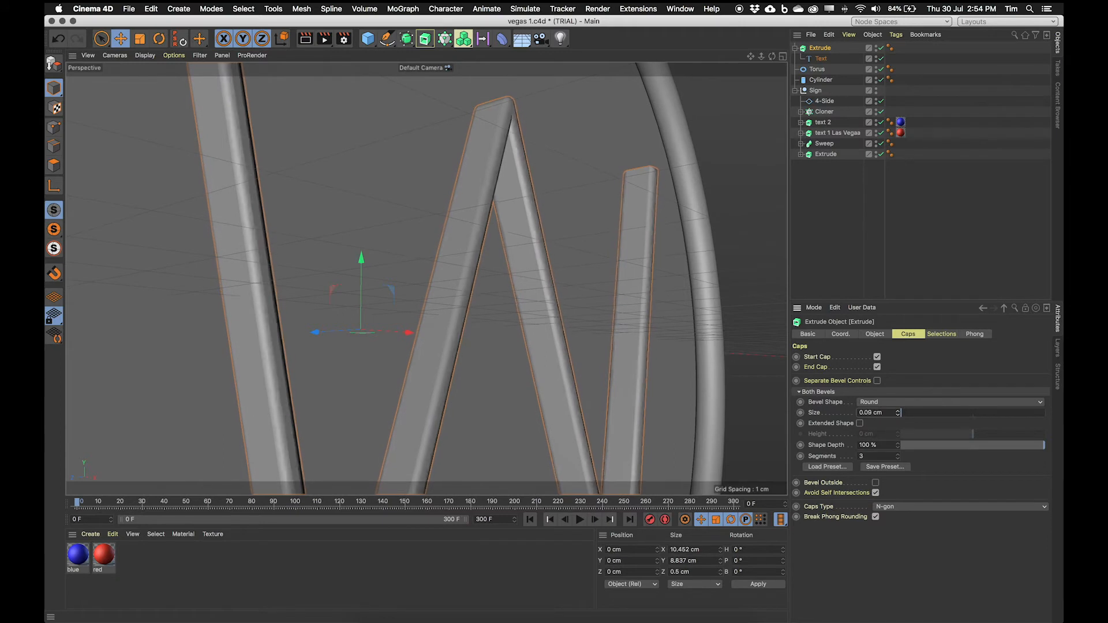
scroll(576, 280, up, 5)
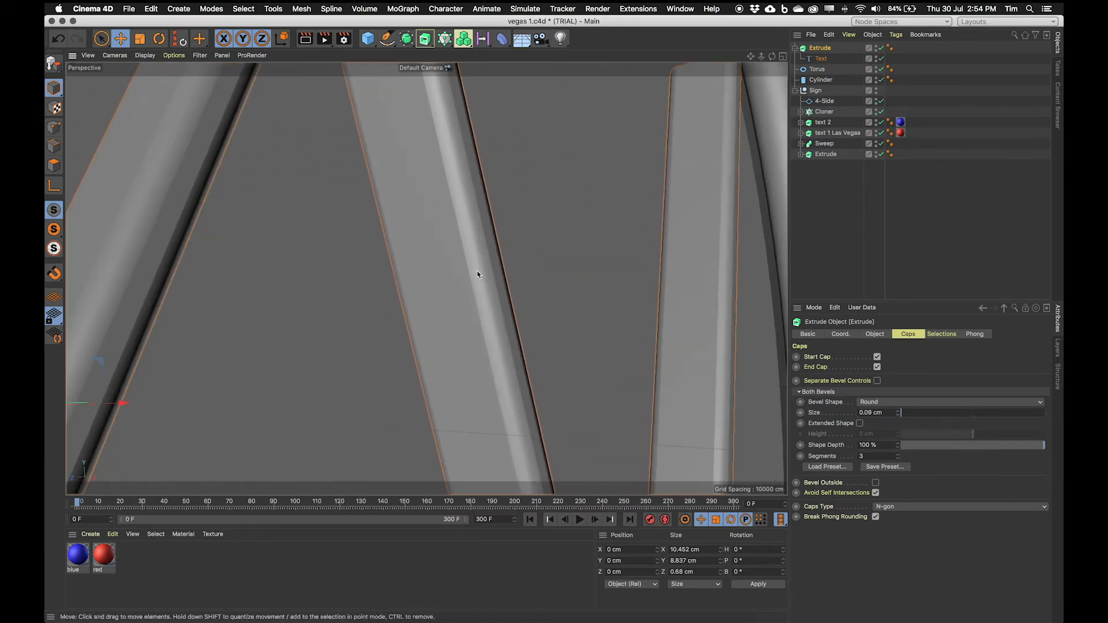
Step: Set the W's round bevel size to 0.22 cm and its extrusion depth to 0.1 cm
drag(901, 415, 899, 407)
mouse_move(427, 246)
alt+mouse_down()
mouse_move(319, 280)
mouse_move(425, 278)
mouse_move(445, 245)
alt+mouse_up()
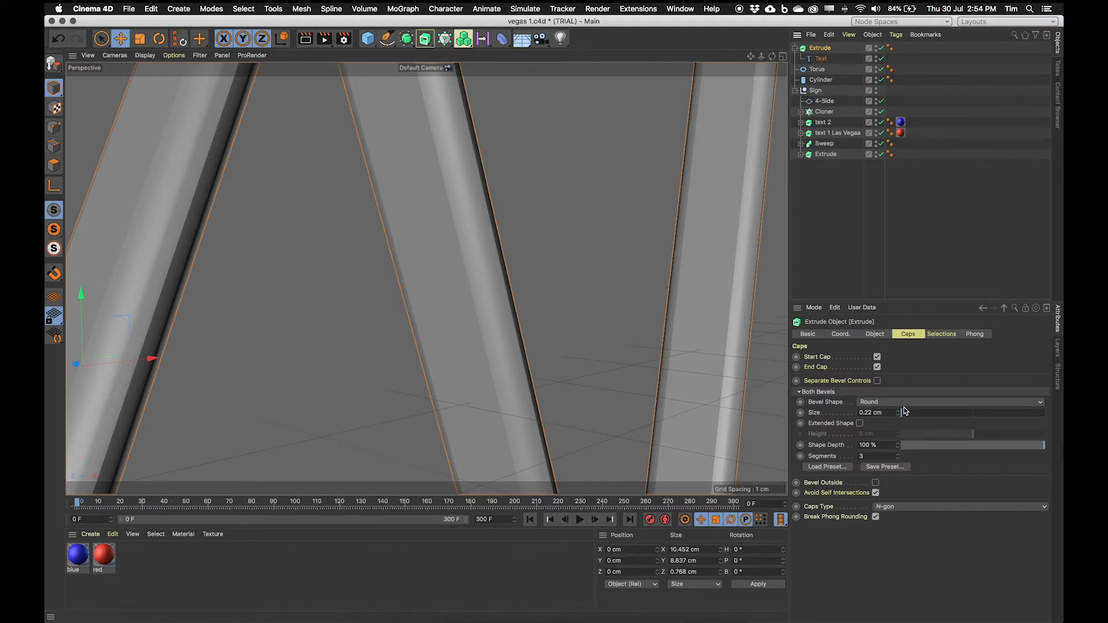
click(875, 335)
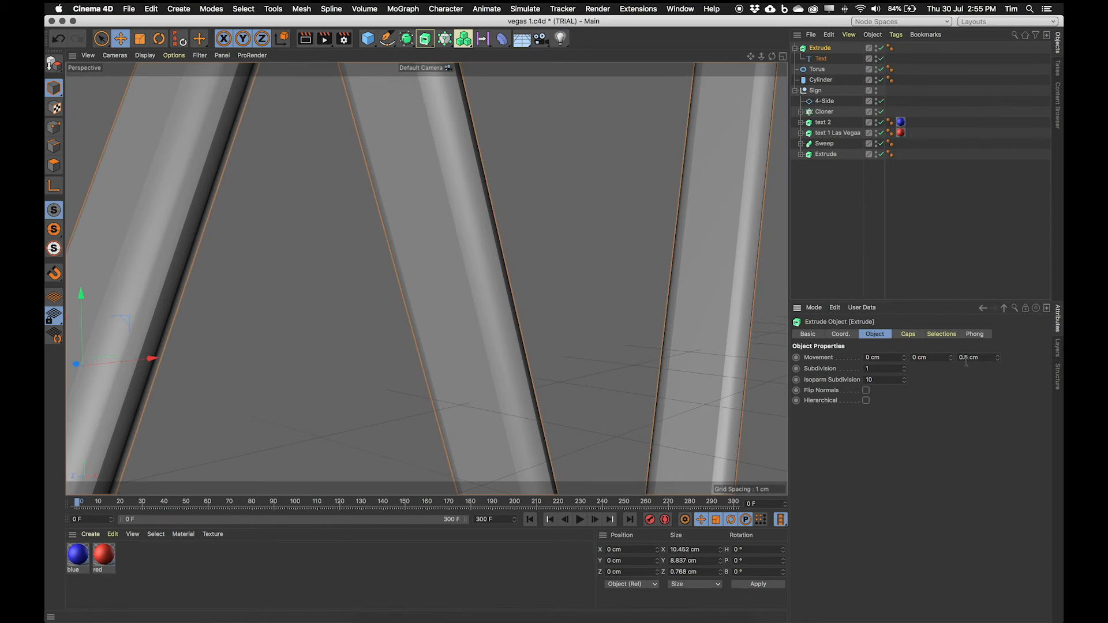
key(Return)
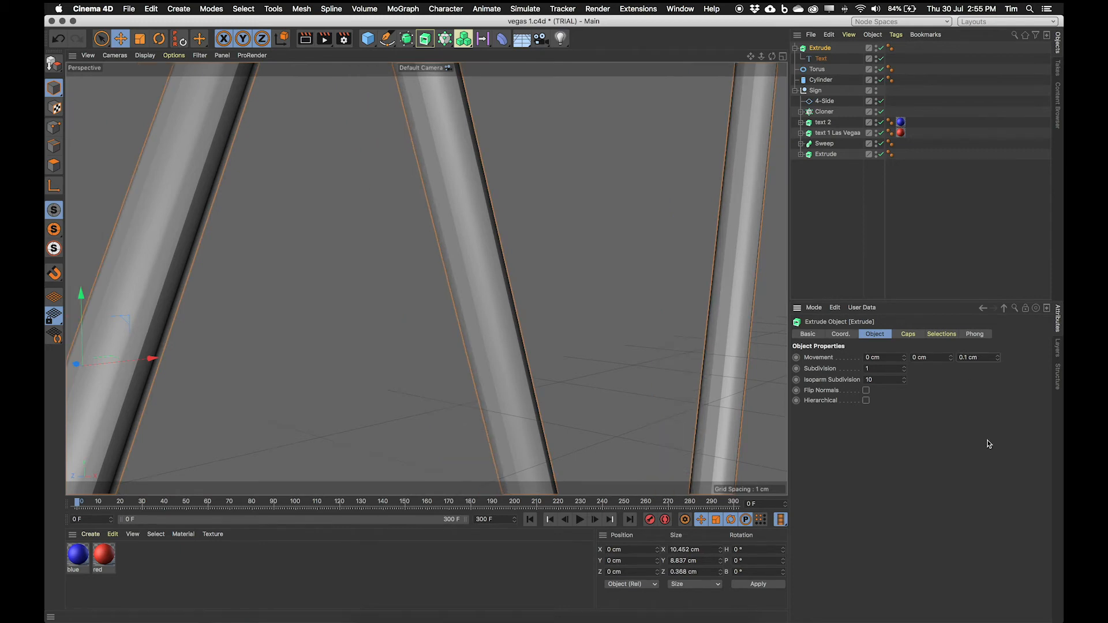
Step: Inspect the beveled edges of the extruded W up close from several angles
alt+drag(491, 312, 504, 330)
alt+right_drag(497, 329, 420, 328)
alt+drag(464, 320, 400, 338)
alt+drag(345, 321, 293, 302)
alt+drag(441, 257, 543, 269)
mouse_move(392, 260)
alt+mouse_down()
mouse_move(406, 265)
mouse_move(397, 277)
alt+mouse_up()
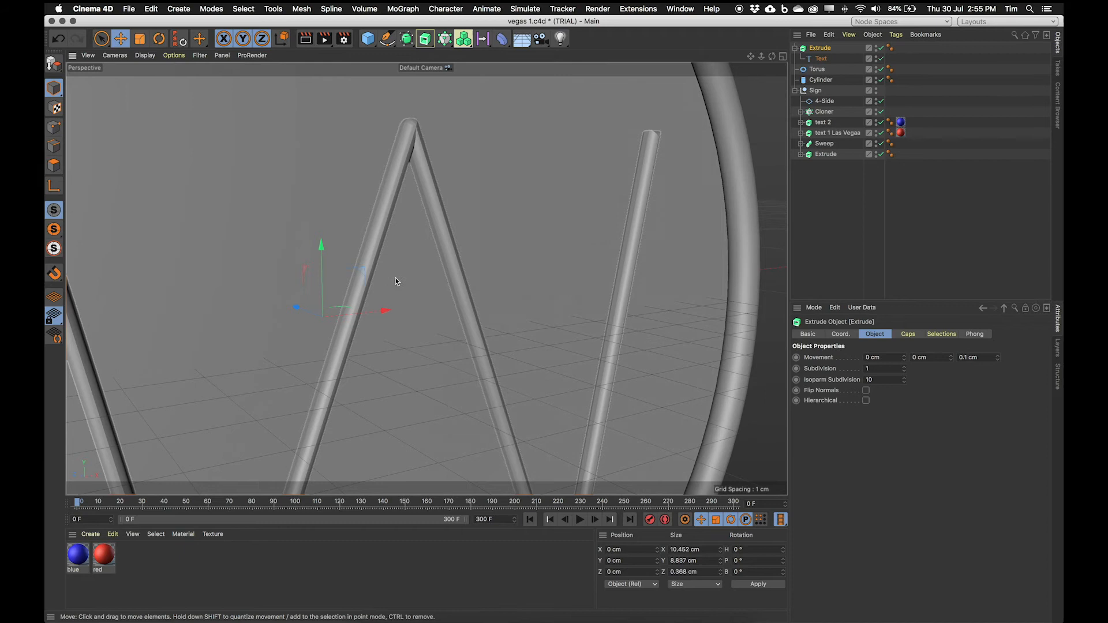
alt+right_drag(382, 273, 436, 264)
alt+middle_drag(502, 253, 440, 385)
alt+right_drag(440, 385, 450, 334)
alt+drag(450, 334, 399, 290)
Step: Increase the W's cap bevel segments to 5
click(909, 335)
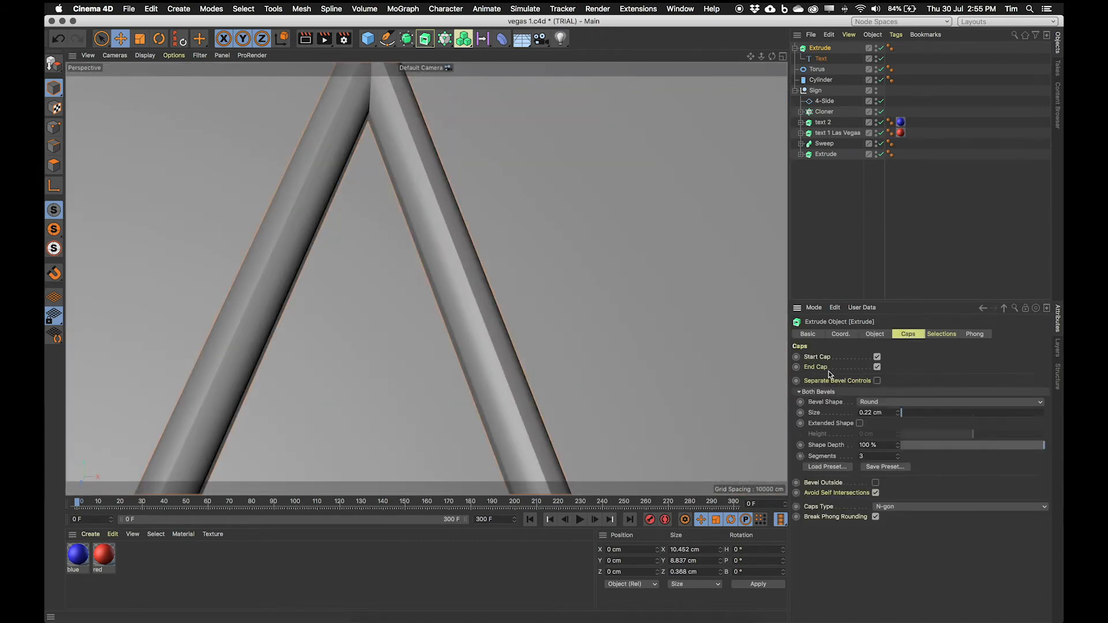
alt+drag(349, 319, 474, 314)
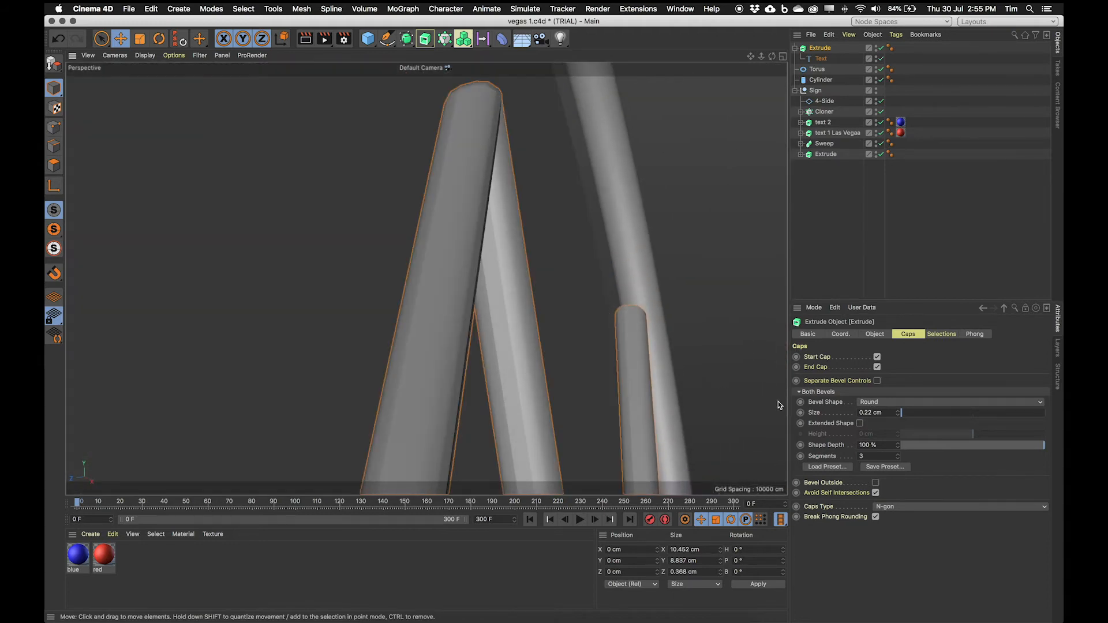
click(898, 456)
click(898, 456)
Step: Select the W text spline and move it slightly upward on the disc
alt+drag(408, 204, 367, 282)
alt+right_drag(494, 295, 379, 299)
alt+drag(401, 306, 524, 301)
alt+right_drag(386, 325, 466, 316)
alt+right_drag(534, 267, 443, 270)
alt+drag(474, 291, 430, 352)
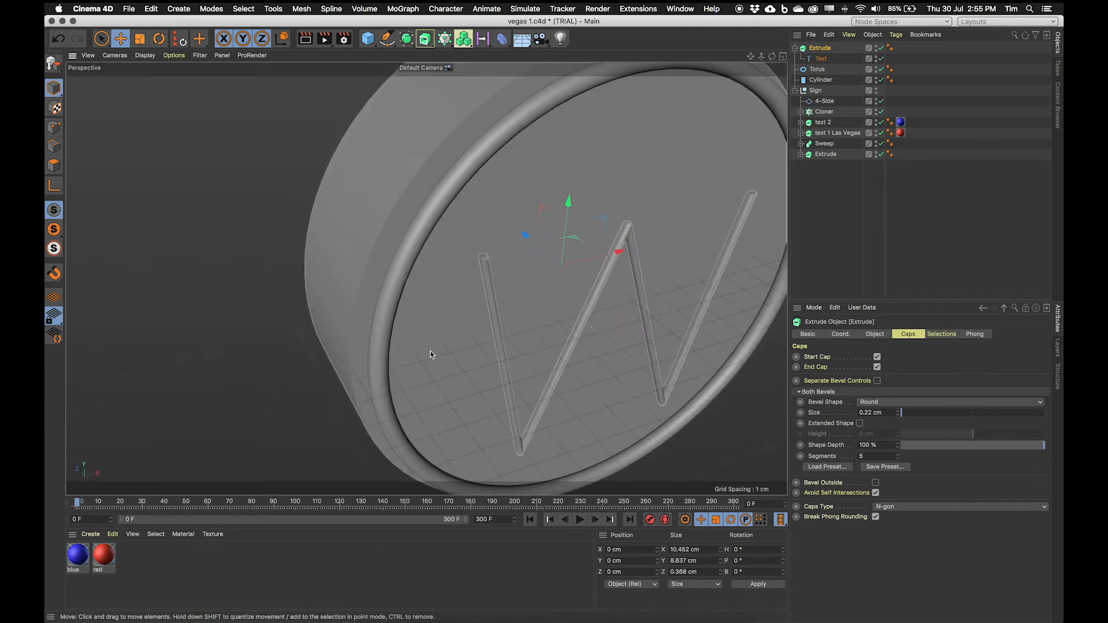
alt+right_drag(581, 318, 540, 315)
alt+middle_drag(579, 312, 398, 289)
alt+drag(435, 304, 397, 241)
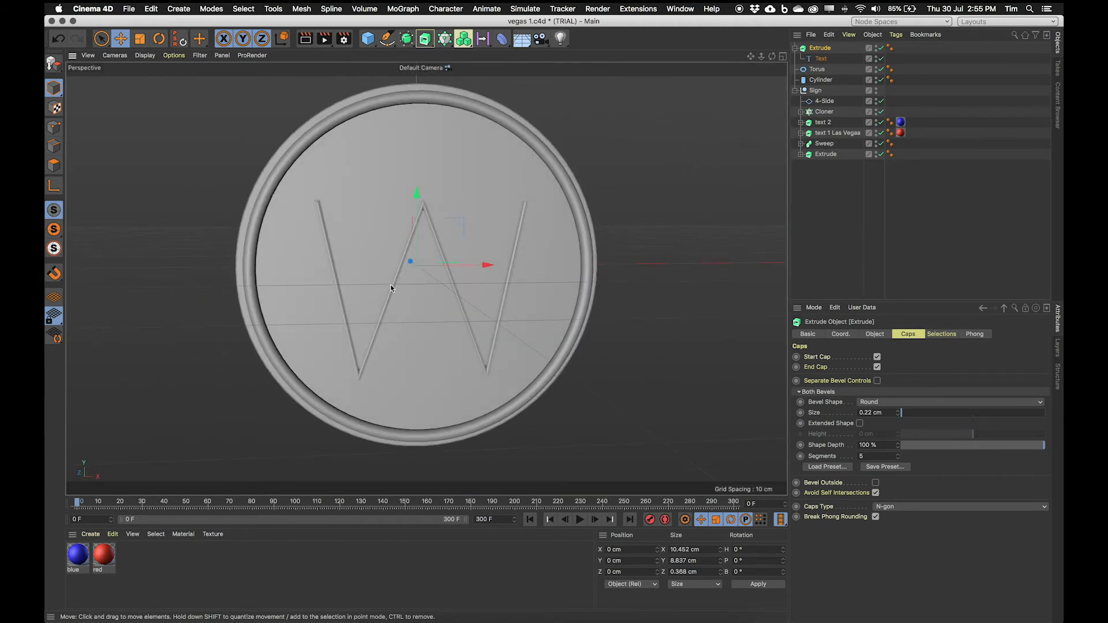
click(426, 206)
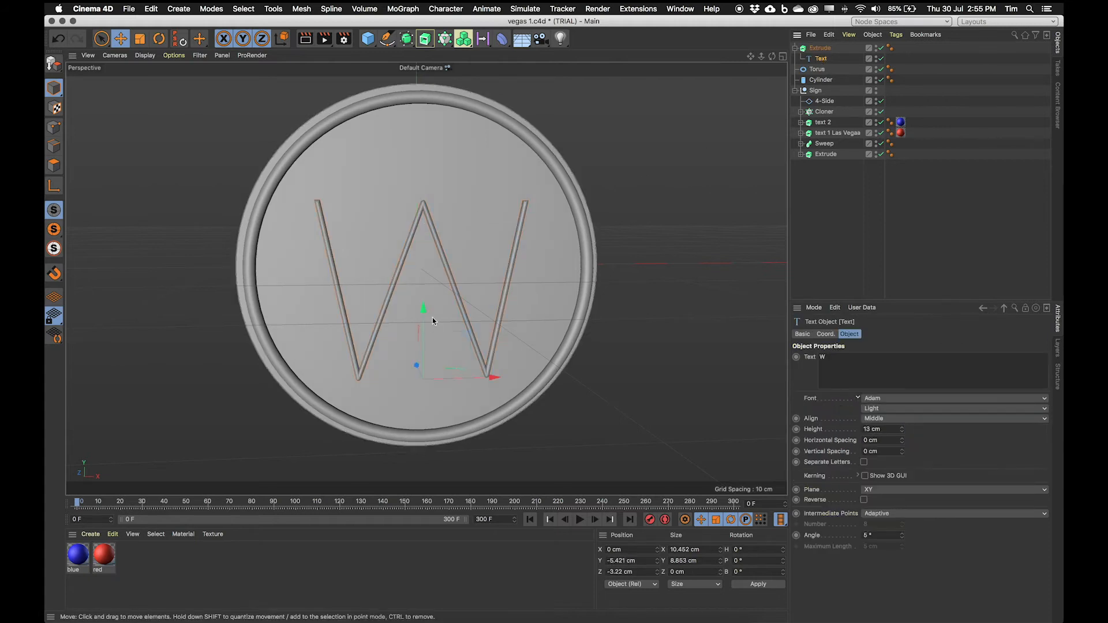
drag(424, 309, 470, 323)
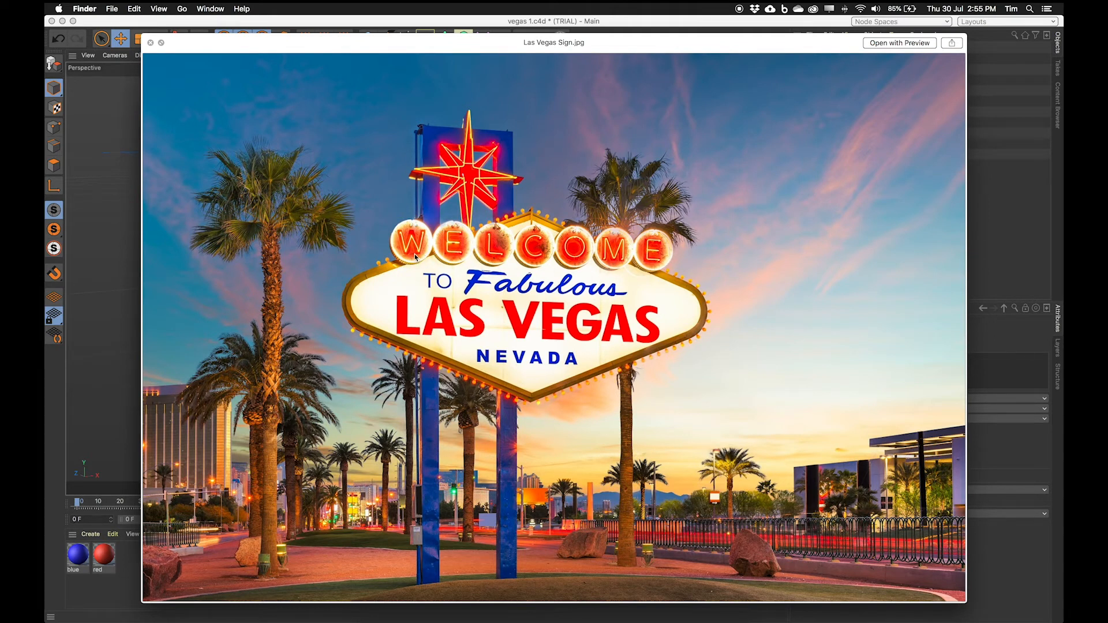
Step: Close the reference photo and add a Null object to the scene
click(164, 26)
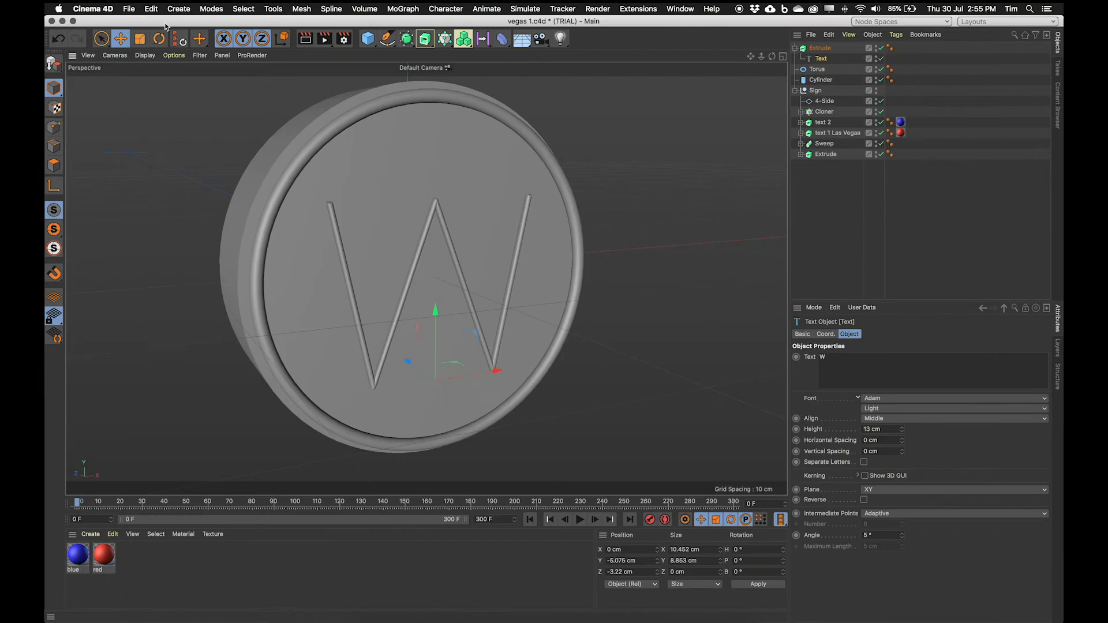
alt+right_drag(458, 317, 327, 325)
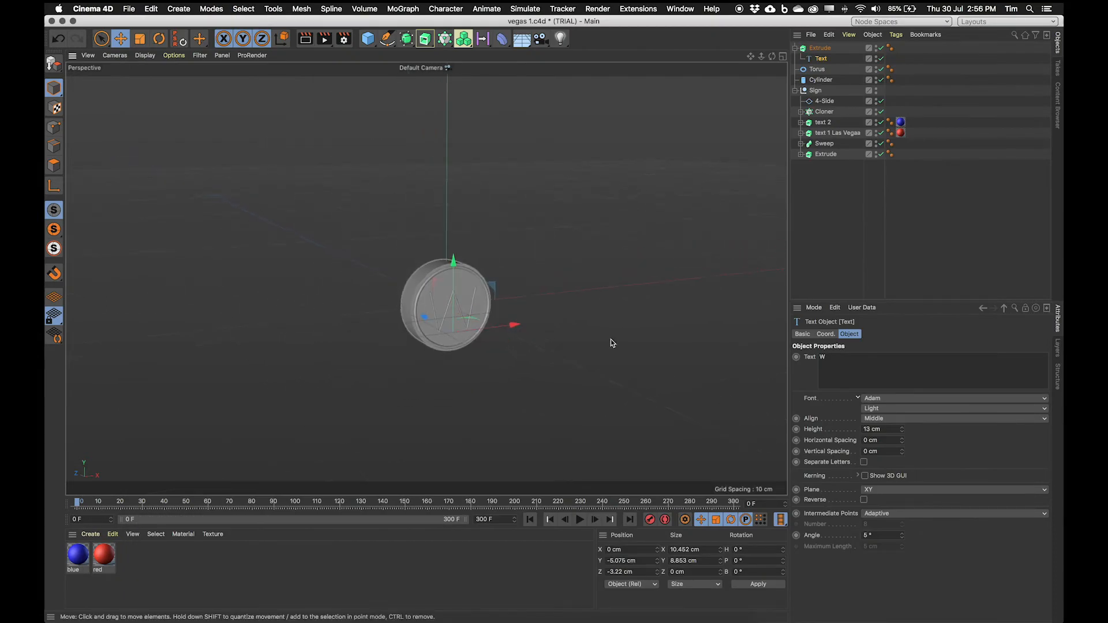
click(795, 48)
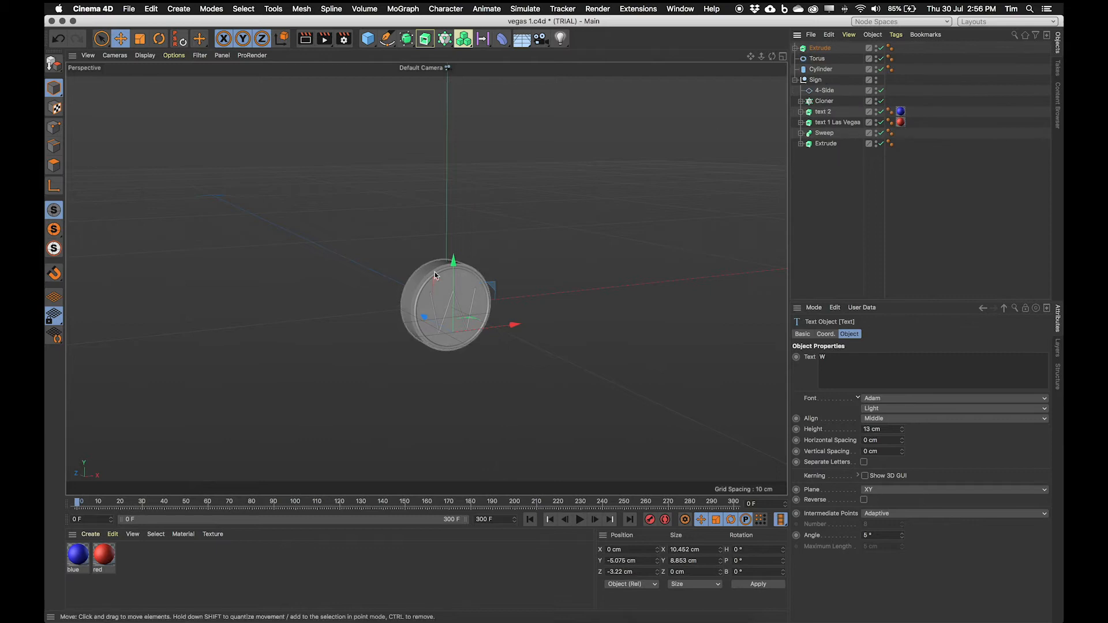
click(823, 51)
click(822, 59)
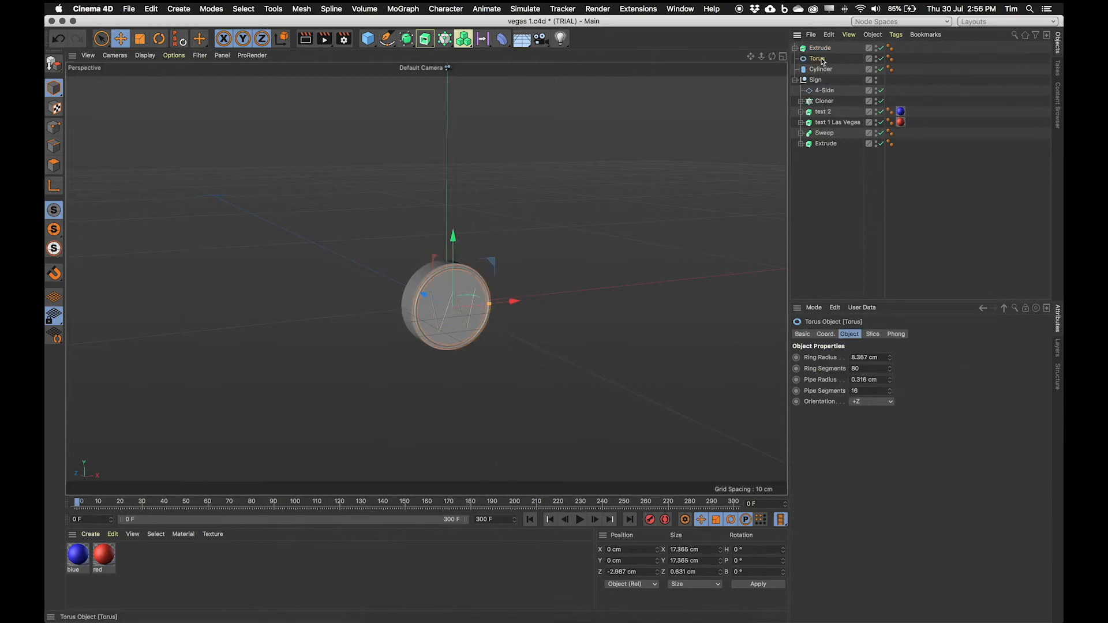
click(824, 70)
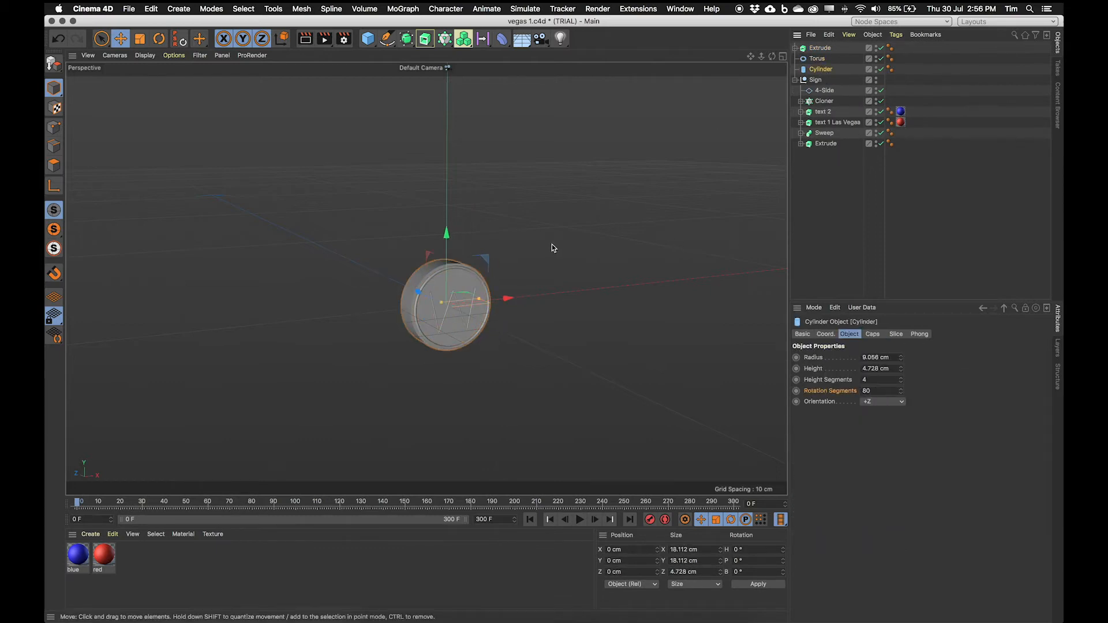
click(179, 8)
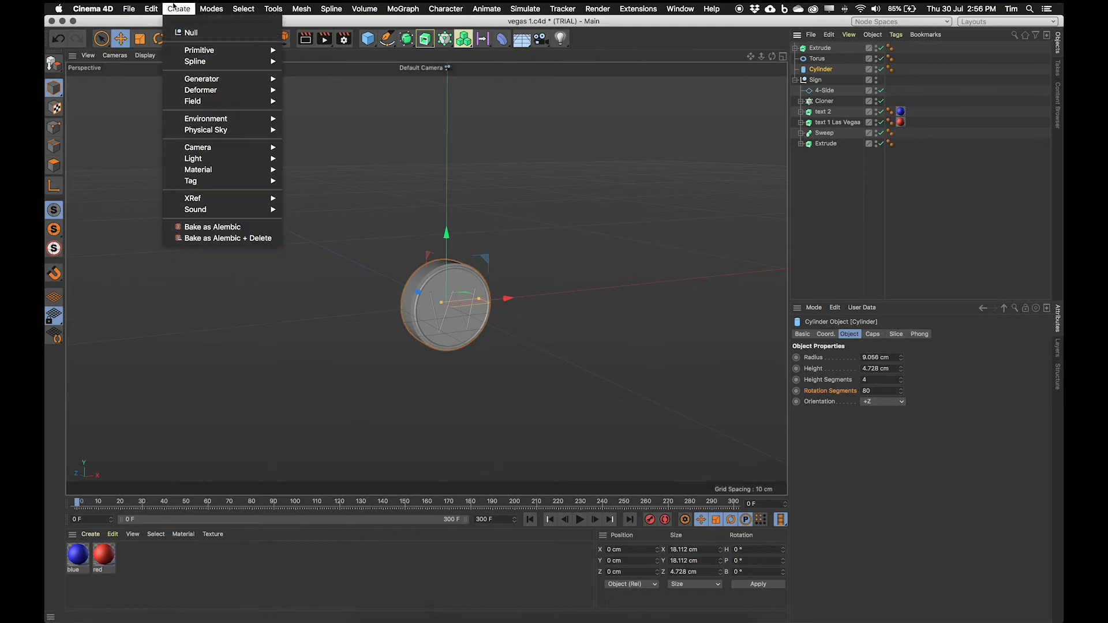
click(187, 32)
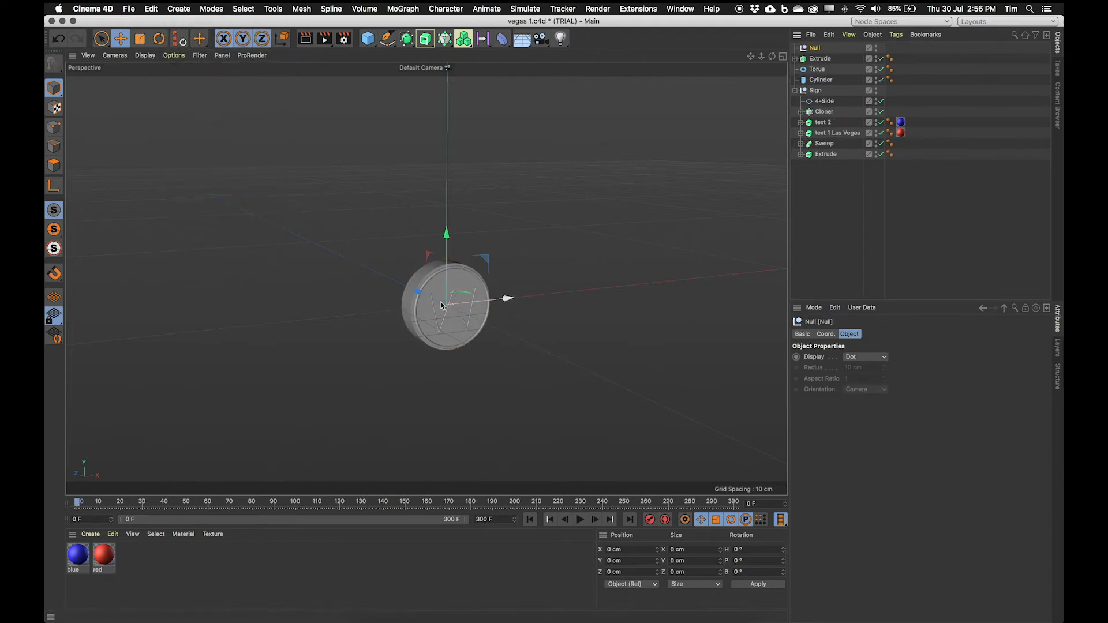
Step: Group the Extrude, Torus and Cylinder objects under the new Null
click(822, 81)
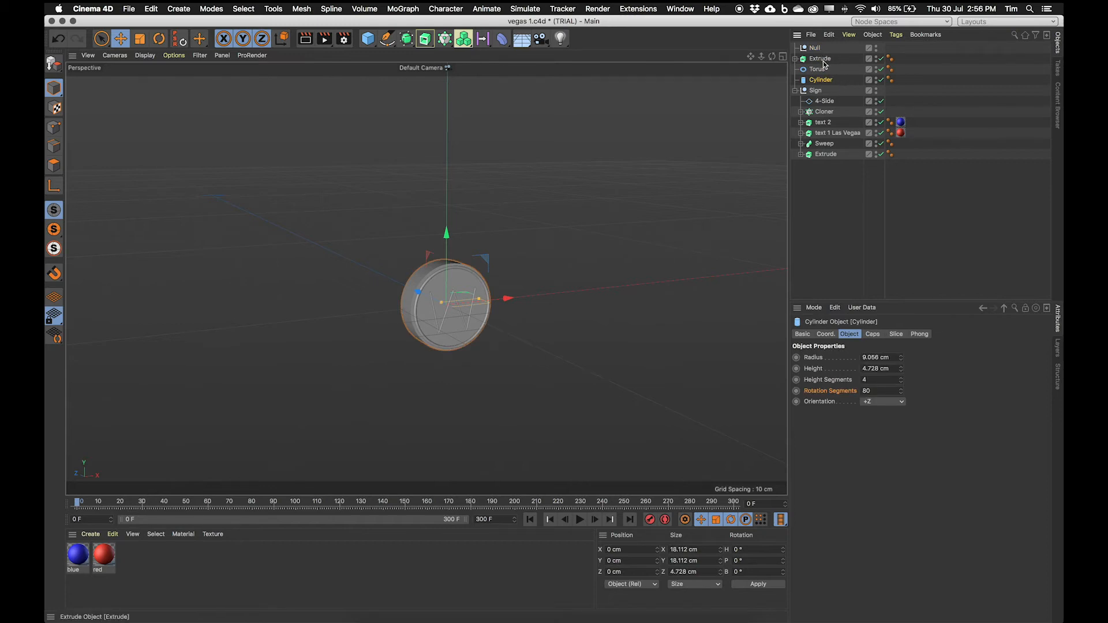
shift+click(820, 59)
drag(817, 66, 820, 45)
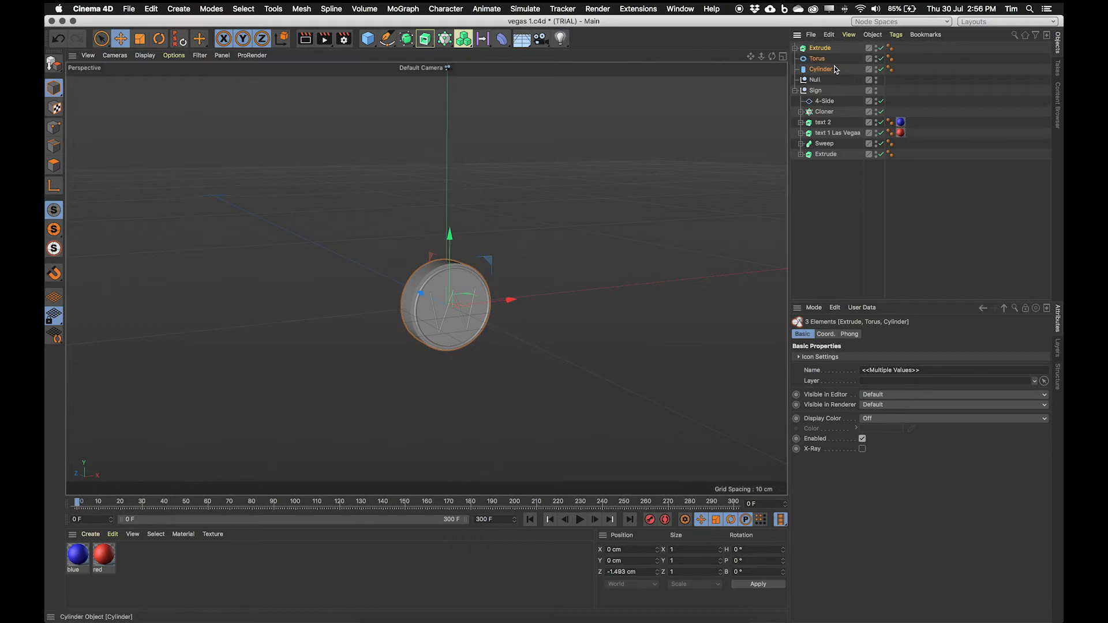
drag(824, 74, 826, 81)
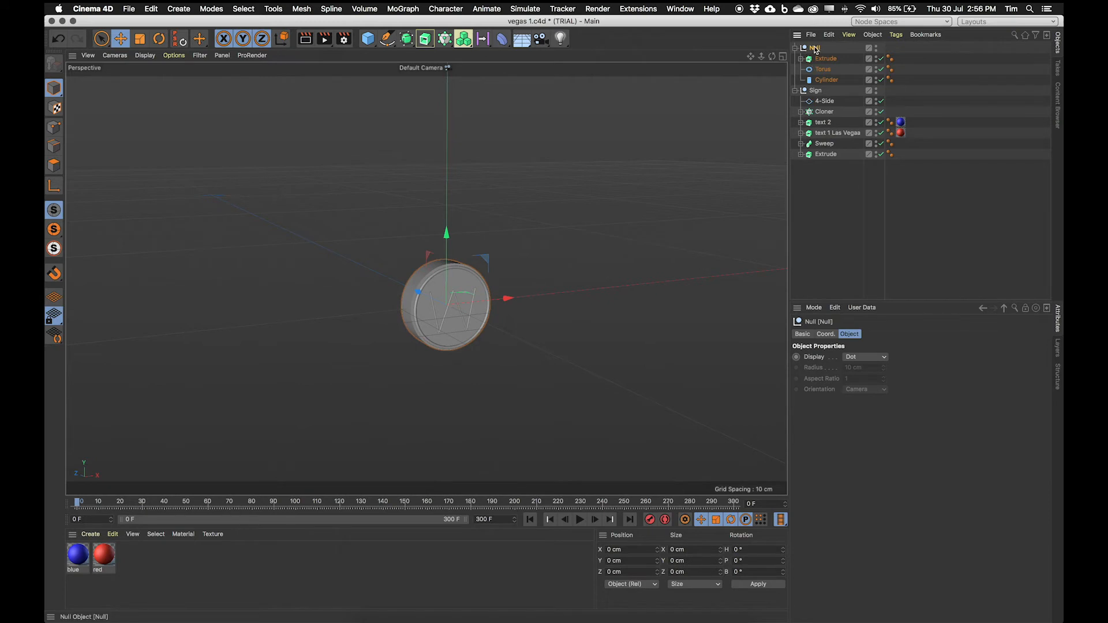
Step: Rename the Null group as W
drag(486, 258, 522, 176)
key(super+z)
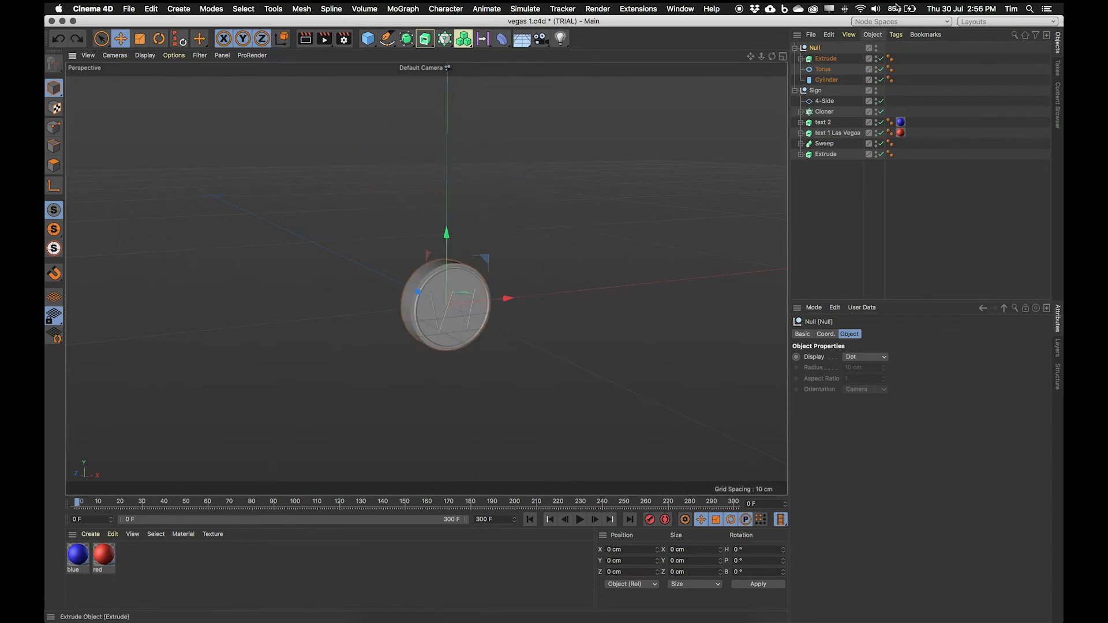
double_click(819, 48)
text(W)
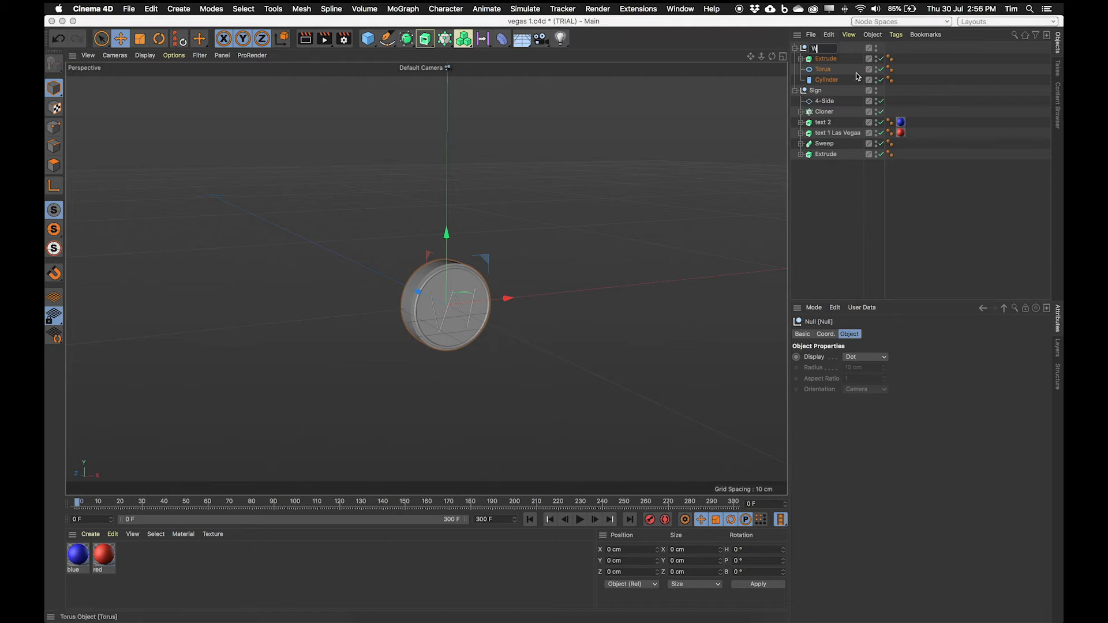
key(Return)
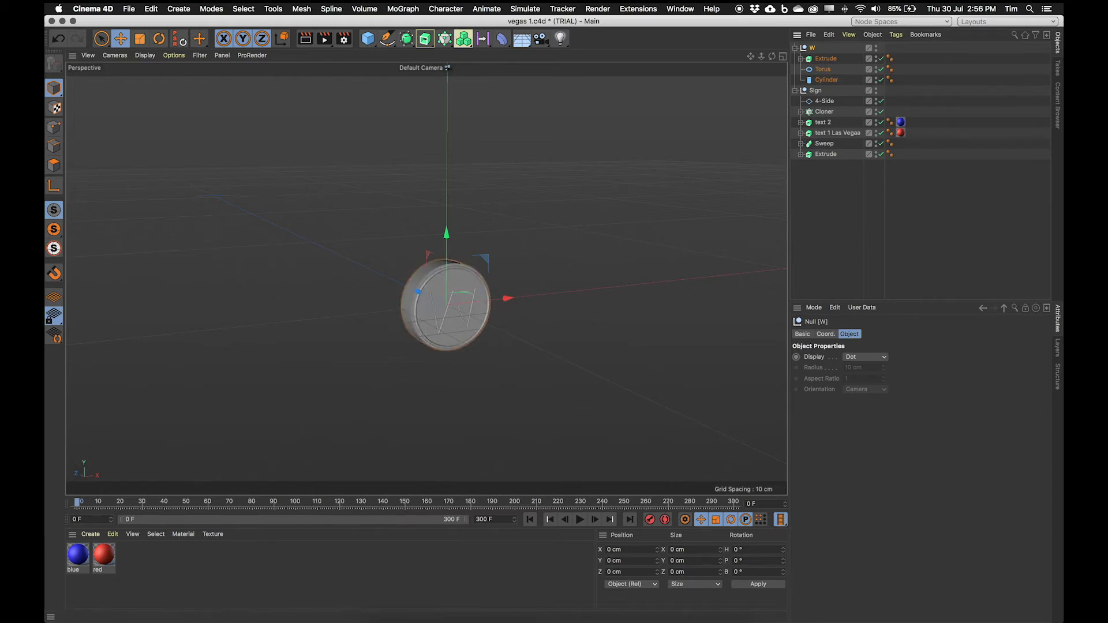
Step: Duplicate the red material, rename the copy orange, and set its colour to an orange of about R 255, G 171, B 12
click(370, 622)
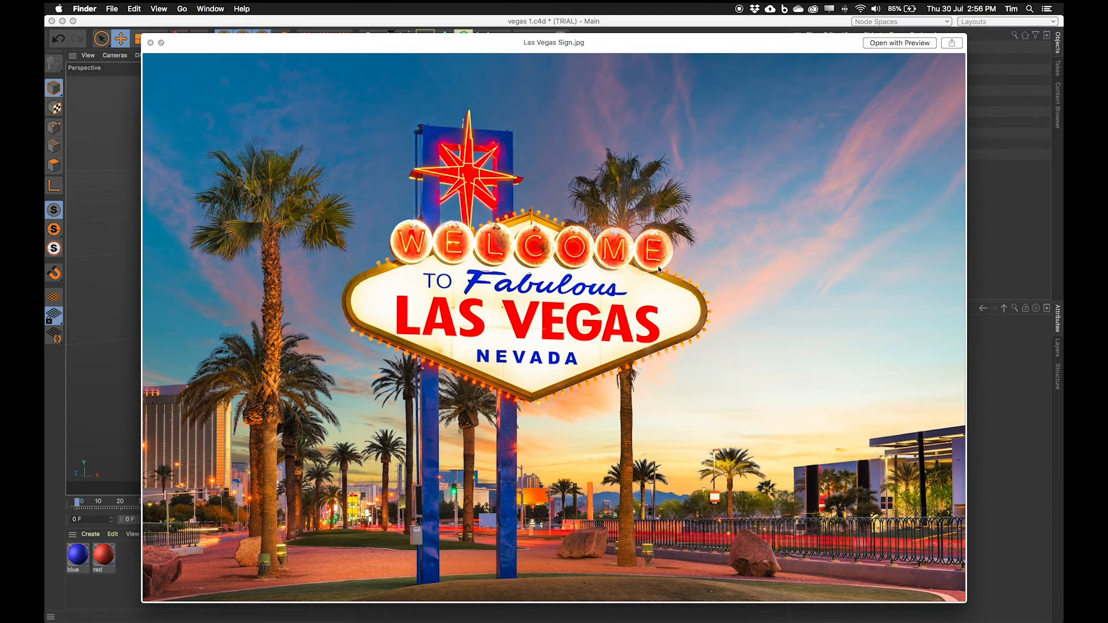
click(111, 585)
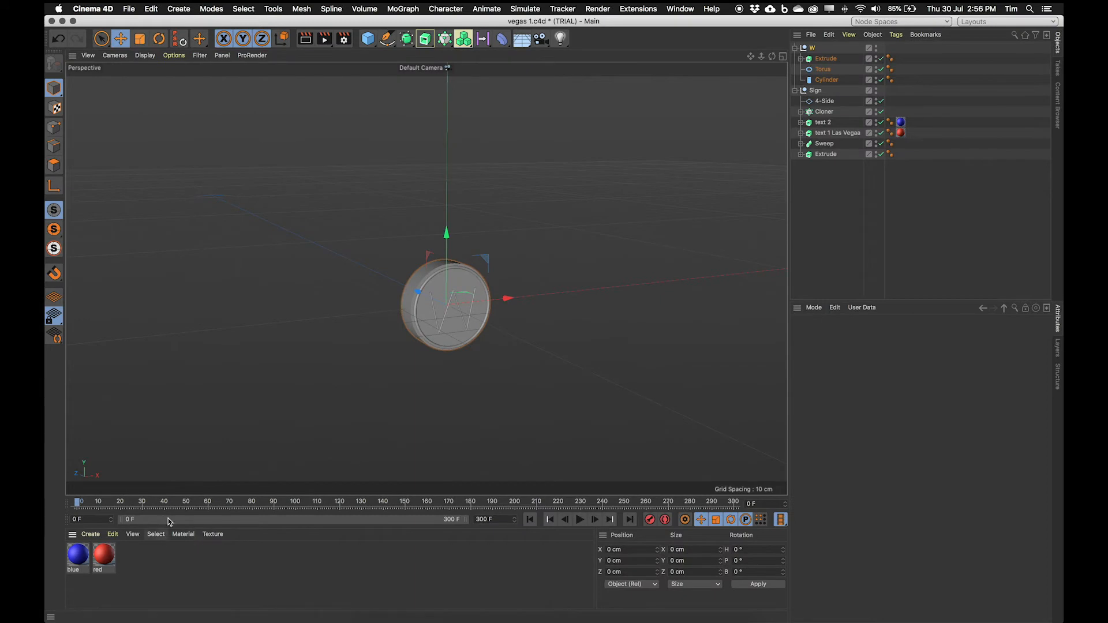
ctrl+drag(110, 554, 134, 557)
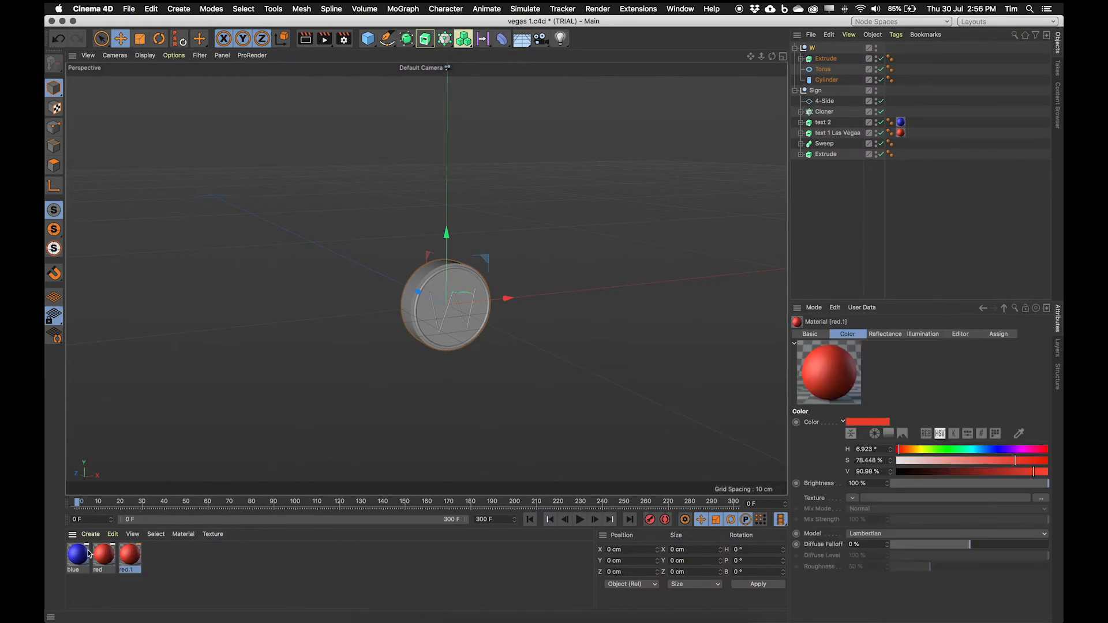
double_click(130, 555)
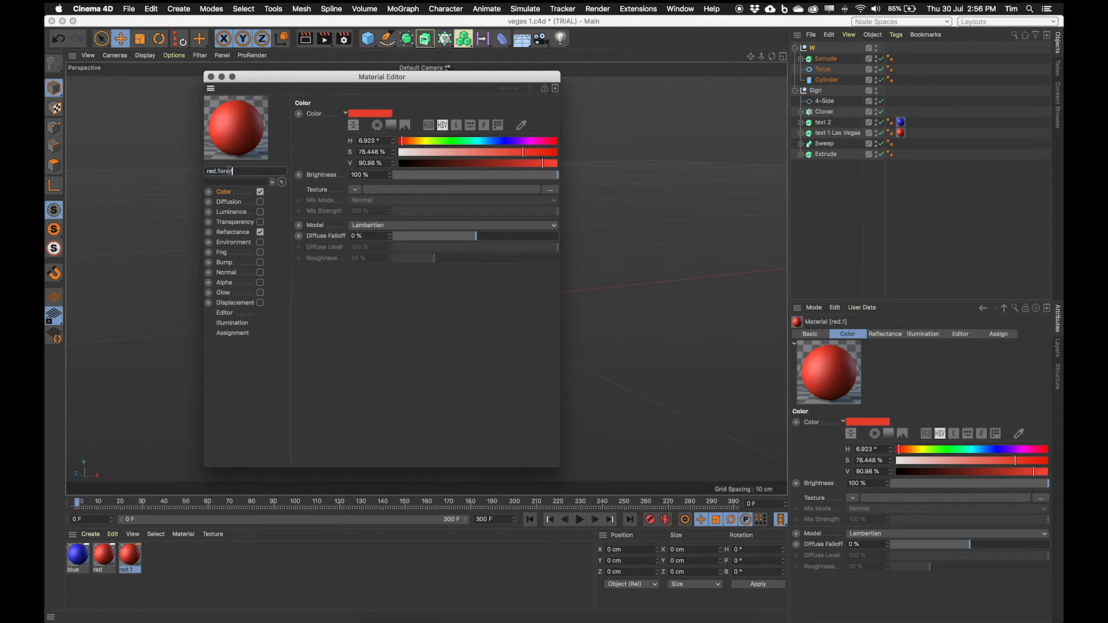
key(Return)
double_click(222, 171)
text(orange)
key(Return)
click(428, 125)
drag(444, 152, 559, 143)
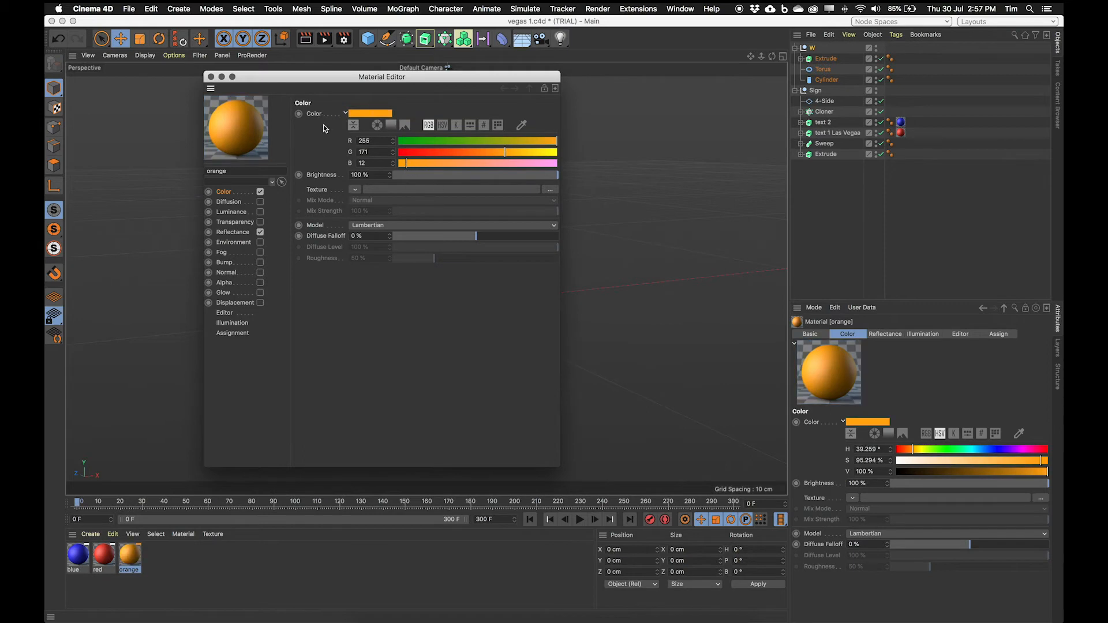
drag(504, 152, 546, 141)
click(212, 78)
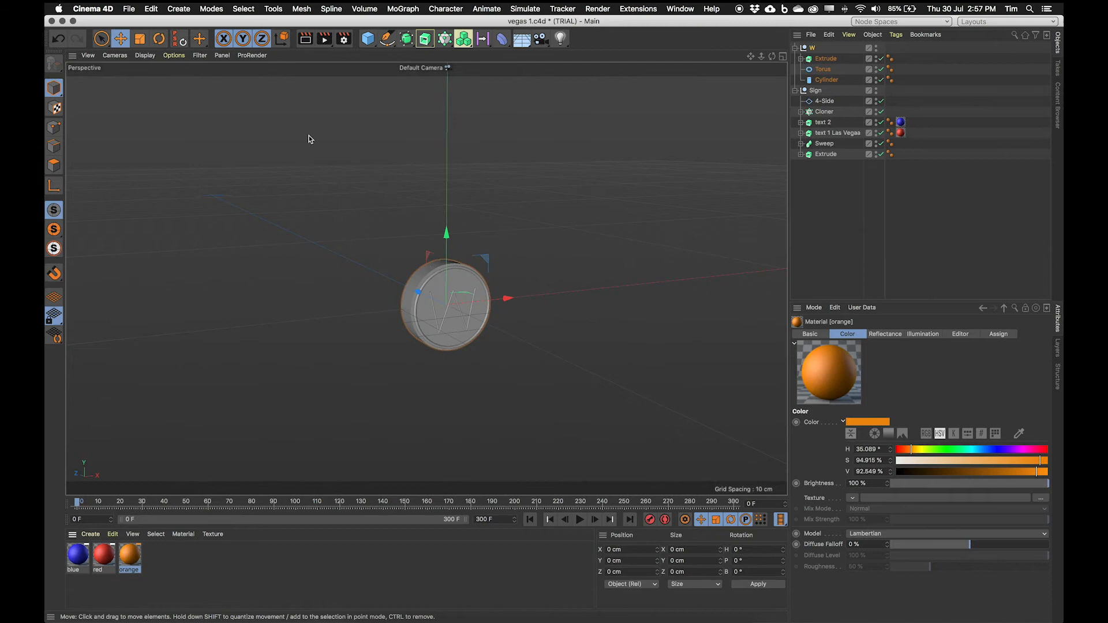
Step: Apply the orange material to the cylinder disc of the W group
drag(131, 563, 827, 82)
alt+right_drag(388, 331, 439, 322)
alt+drag(439, 322, 542, 276)
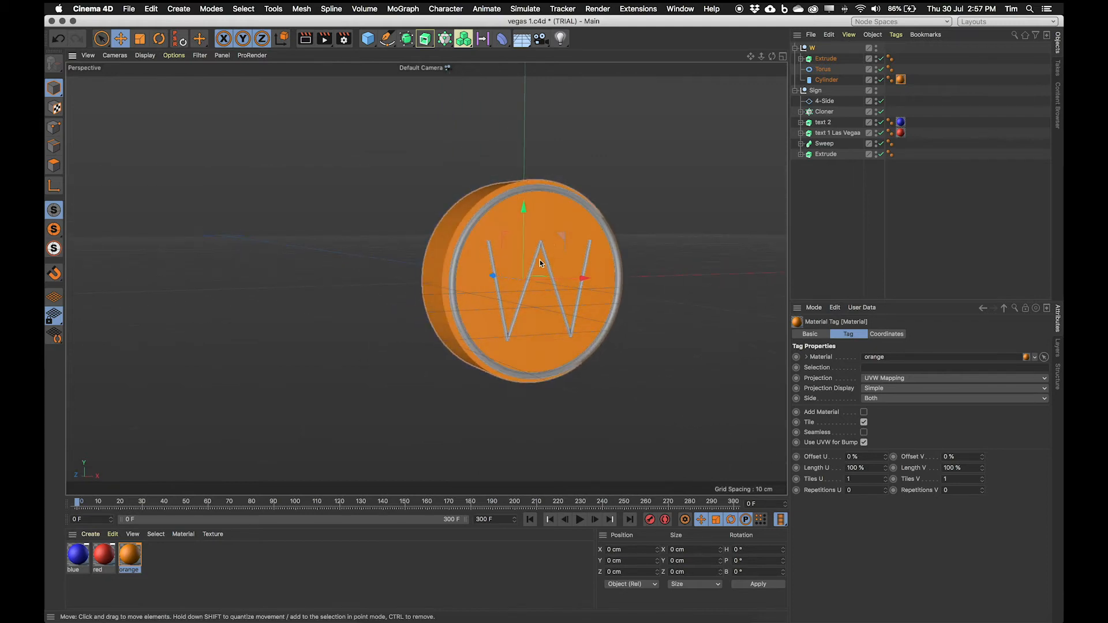
scroll(565, 289, up, 5)
alt+drag(508, 281, 392, 266)
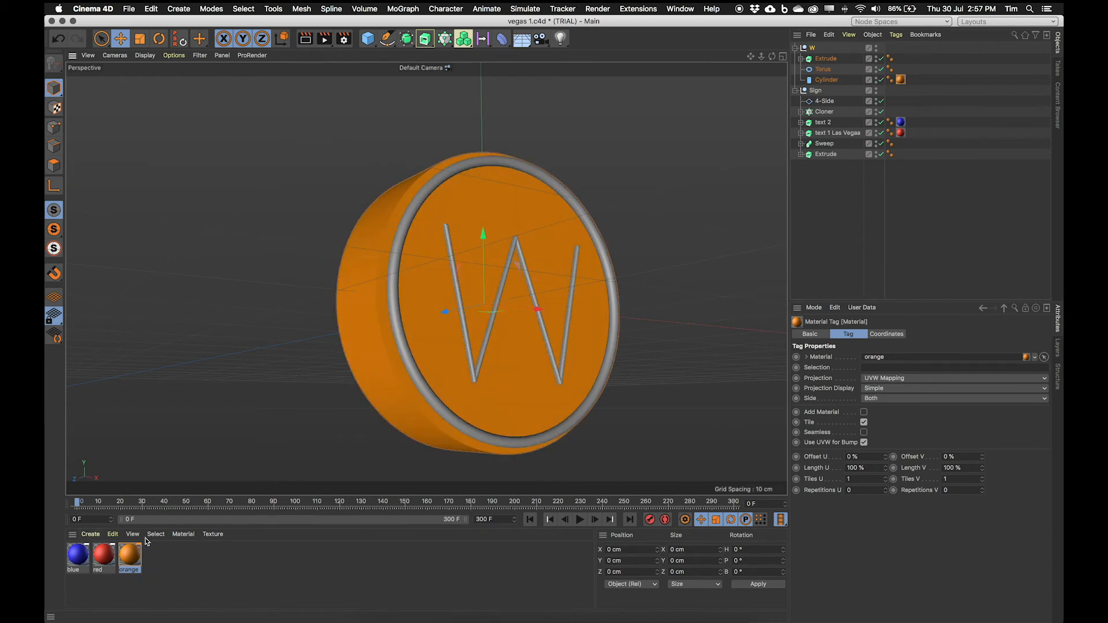
Step: Create a copy of the orange material named neon and enable its Luminance channel
ctrl+drag(128, 554, 154, 555)
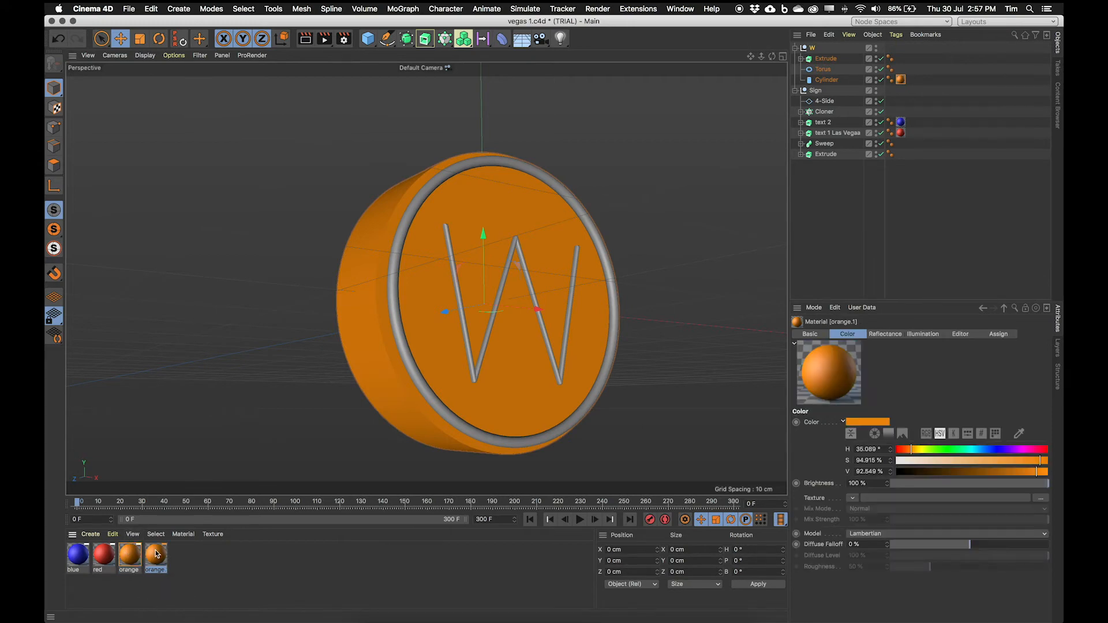
double_click(155, 554)
text(reon)
key(Return)
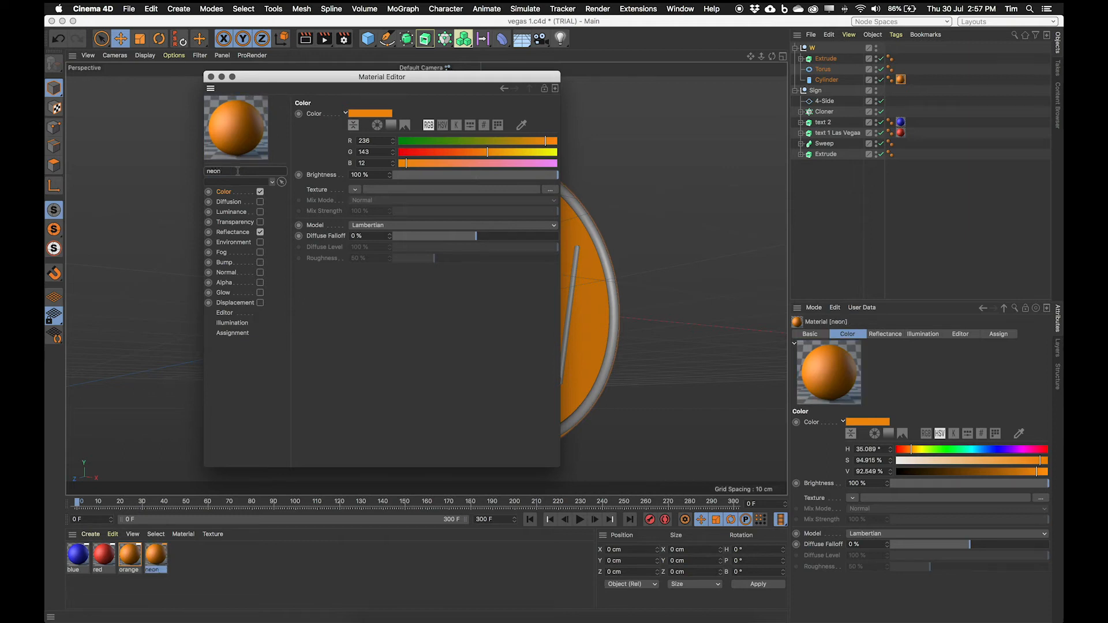
click(223, 213)
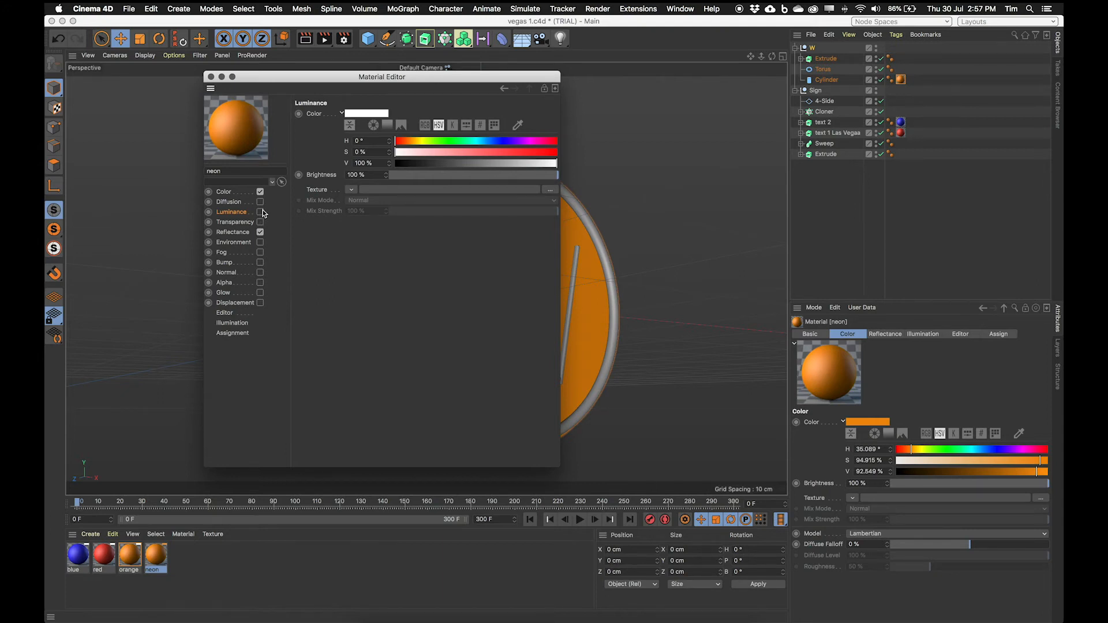
click(259, 212)
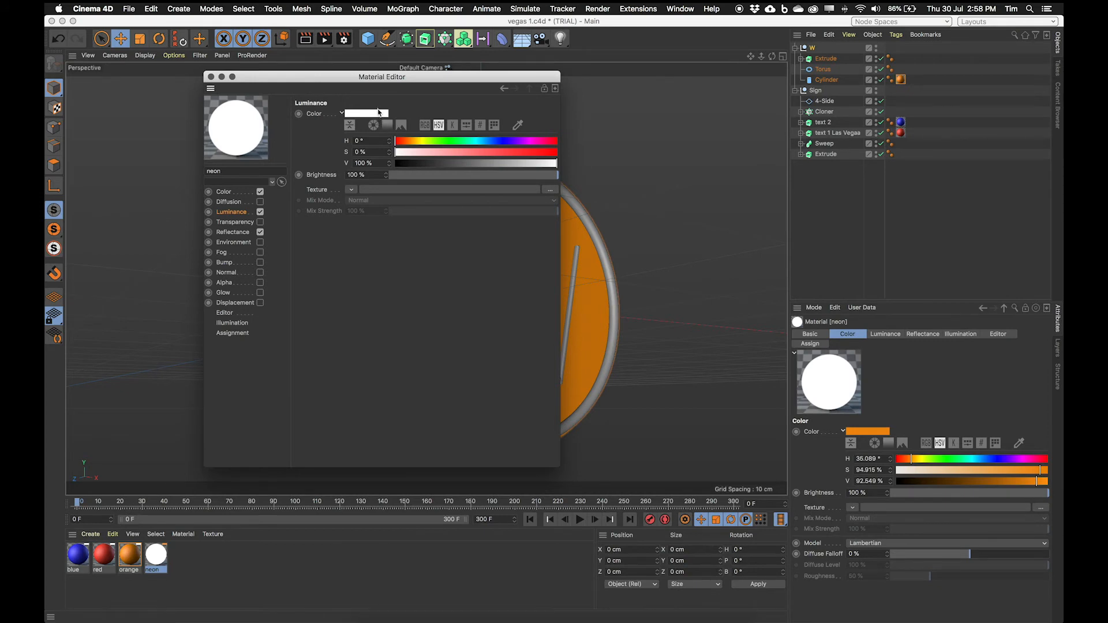
Step: Examine the neon letters of the WELCOME discs in the Las Vegas Sign reference photo
key(space)
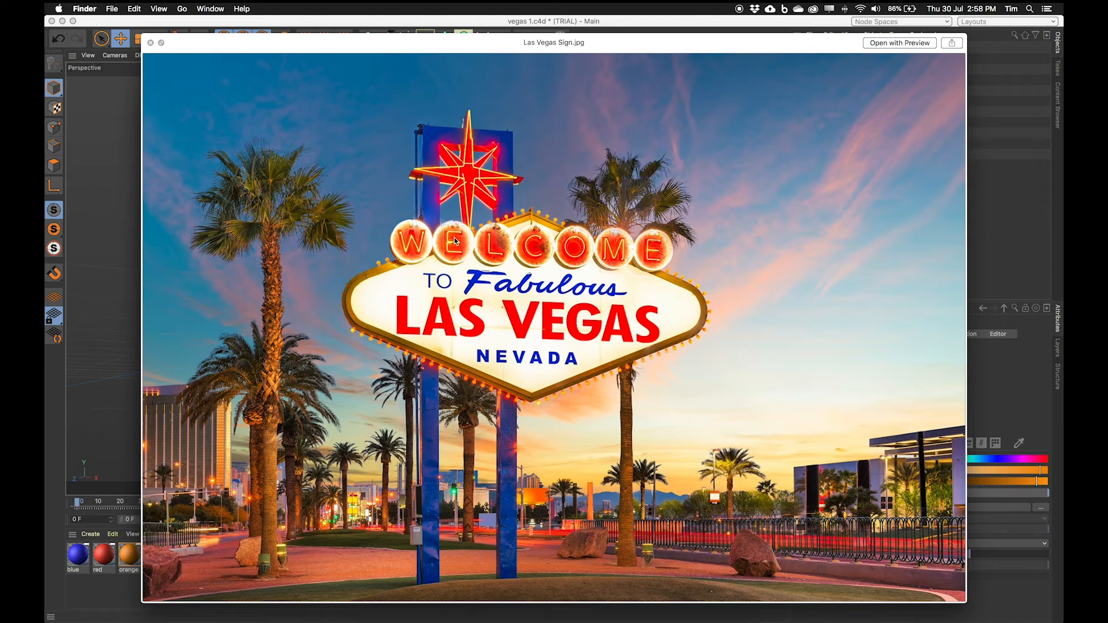
scroll(479, 230, up, 5)
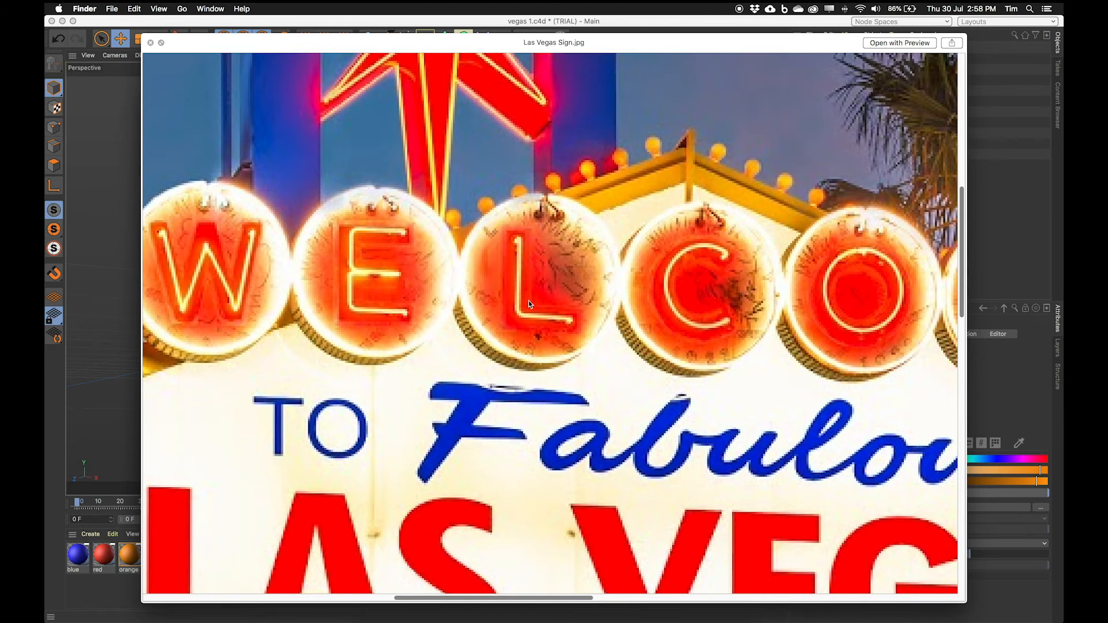
scroll(529, 304, down, 5)
click(226, 19)
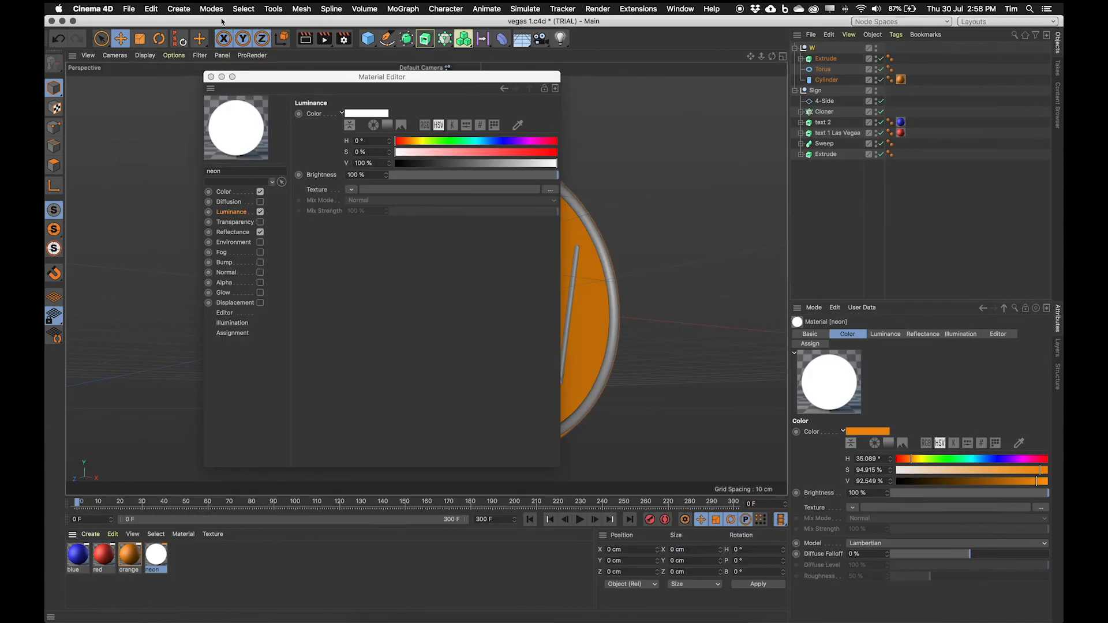
Step: Load a Fresnel shader into the neon material's Luminance texture
drag(675, 109, 727, 134)
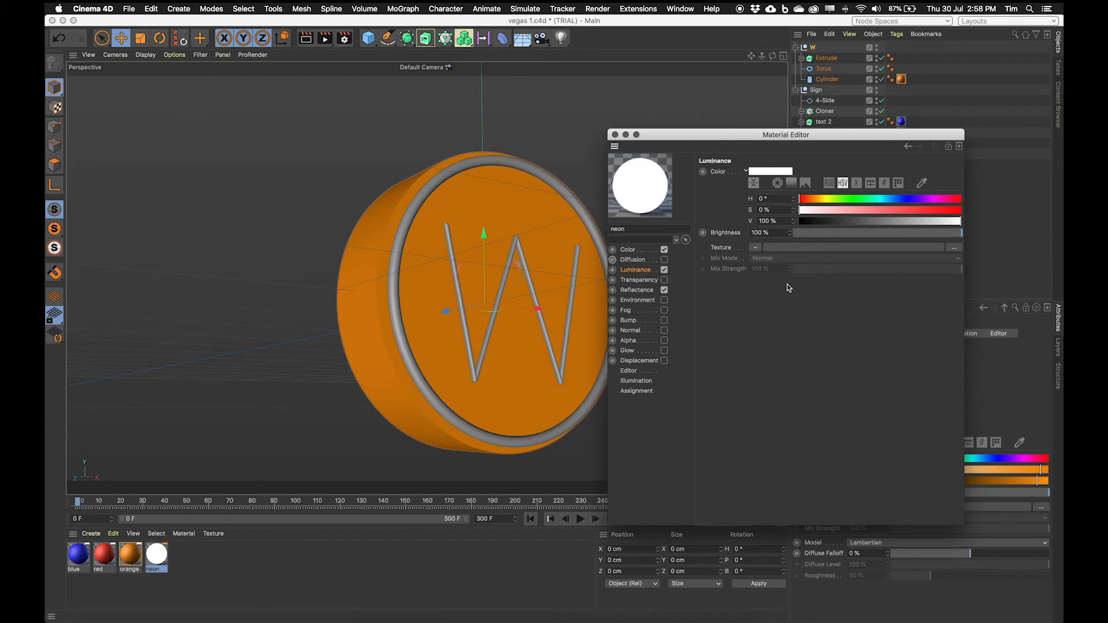
click(756, 248)
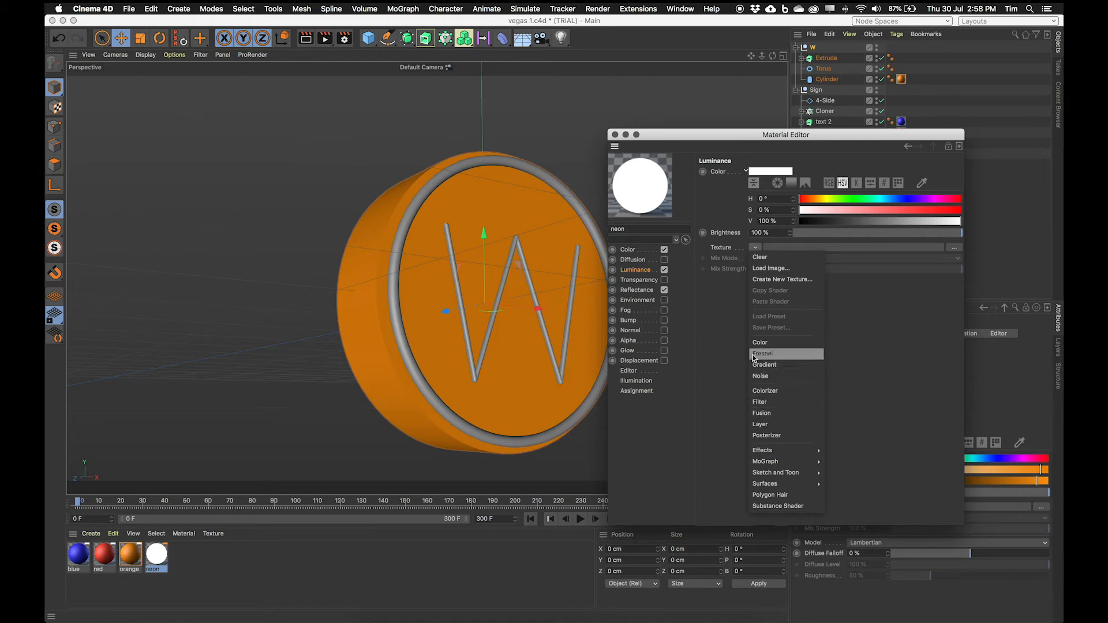
click(784, 353)
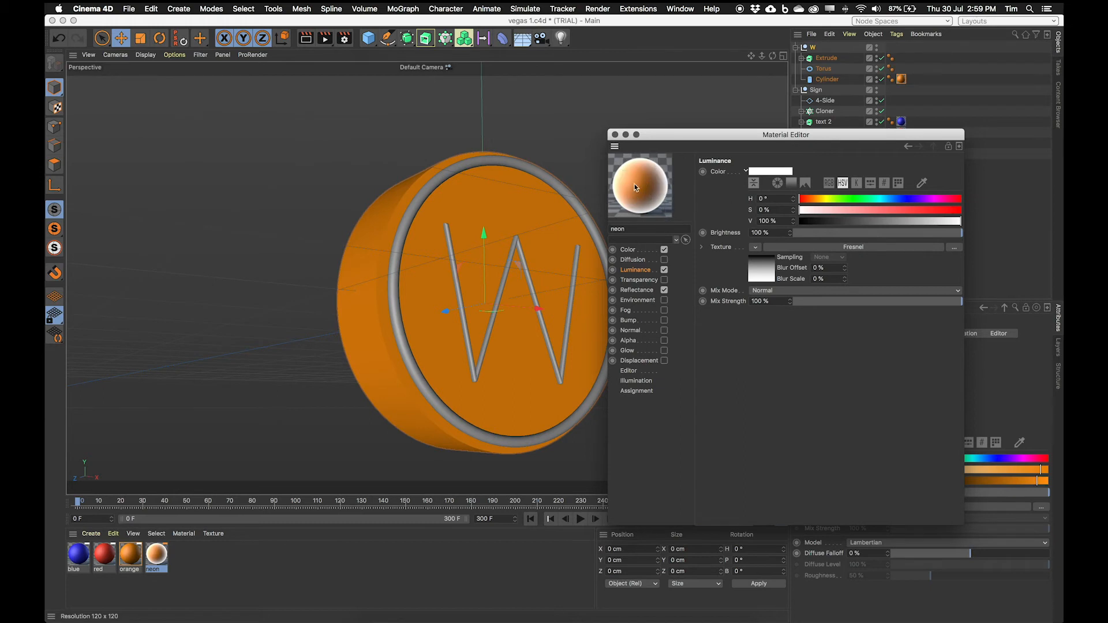
Step: Recolour the Fresnel gradient's first knot to a pale yellow-green with saturation 22%
click(767, 273)
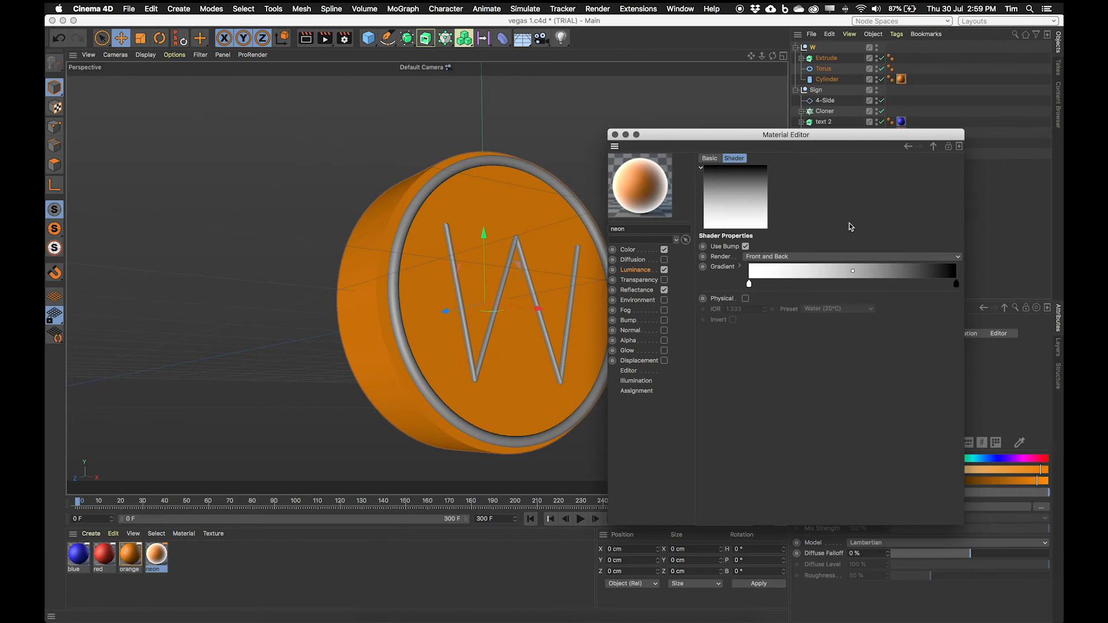
double_click(749, 284)
drag(734, 297, 722, 296)
click(839, 308)
click(773, 335)
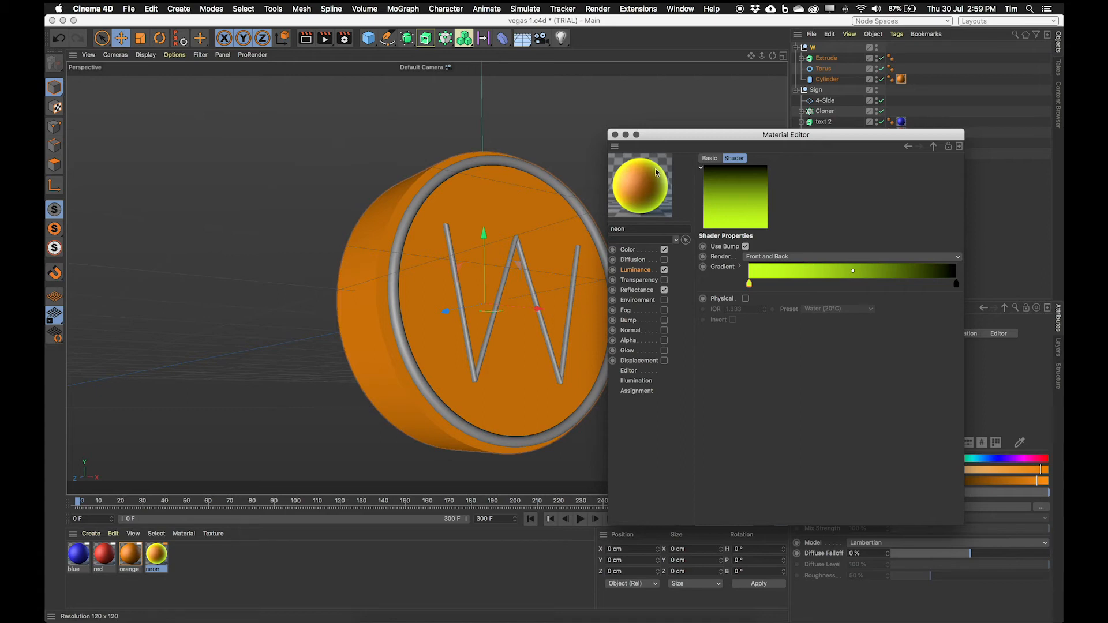
double_click(748, 284)
drag(810, 306, 725, 306)
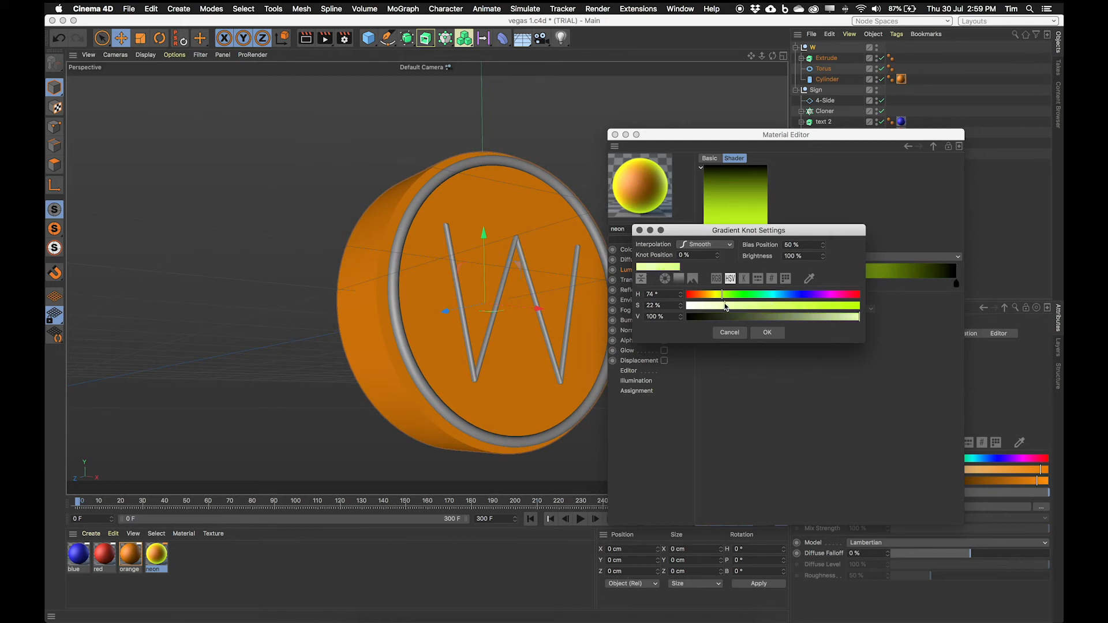
click(764, 333)
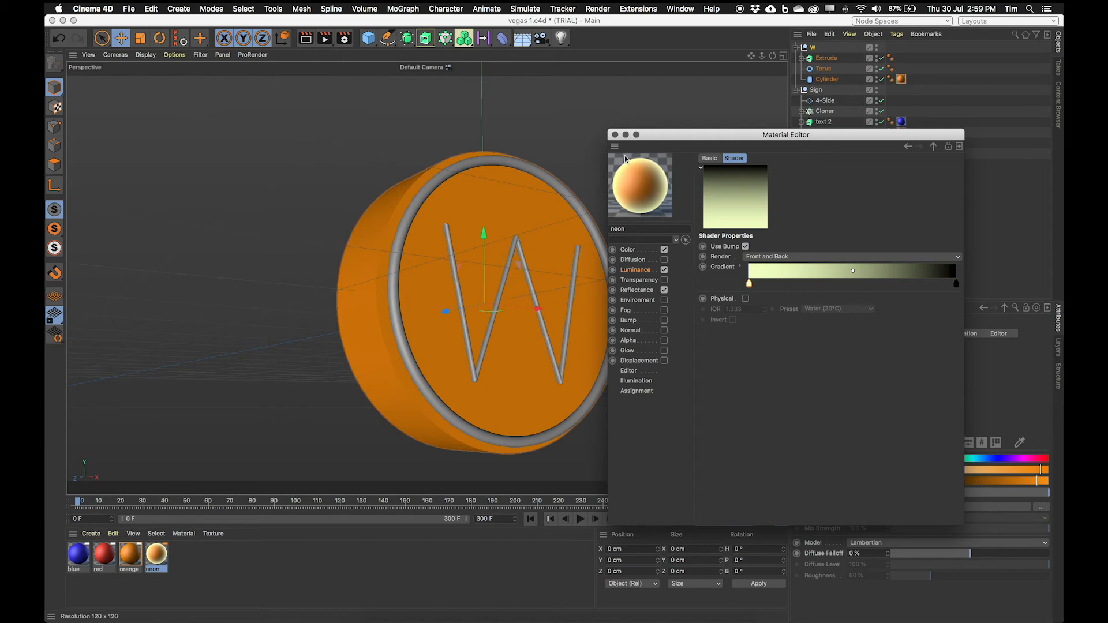
Step: Set the neon material's colour to a pale yellow of about R 255, G 255, B 161
click(638, 271)
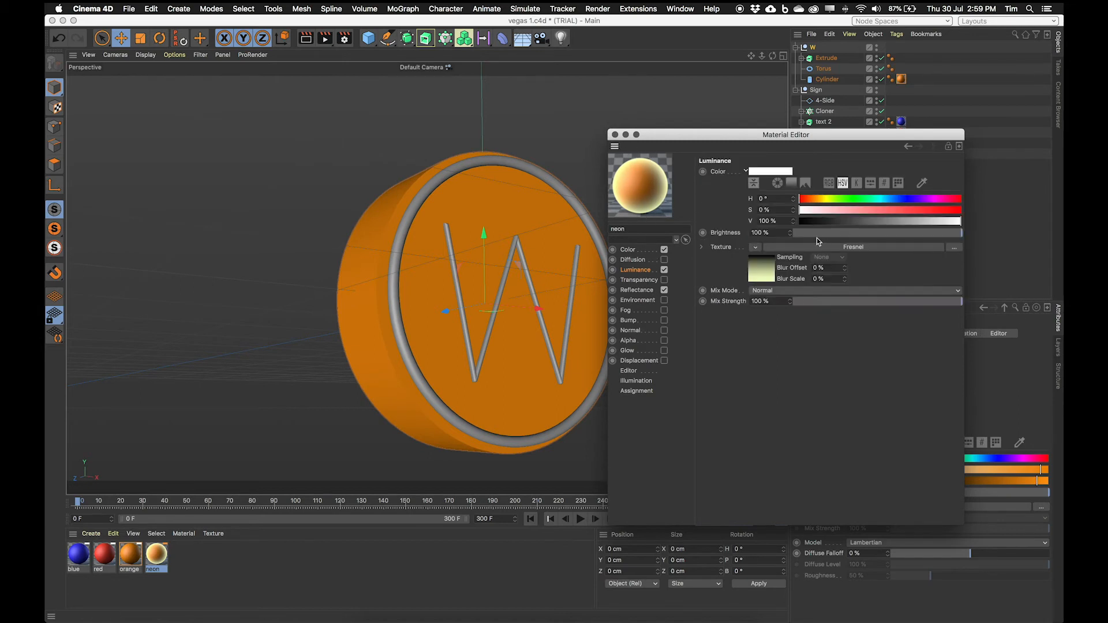
click(631, 252)
drag(955, 200, 966, 201)
drag(958, 210, 972, 215)
click(845, 222)
drag(845, 223, 905, 222)
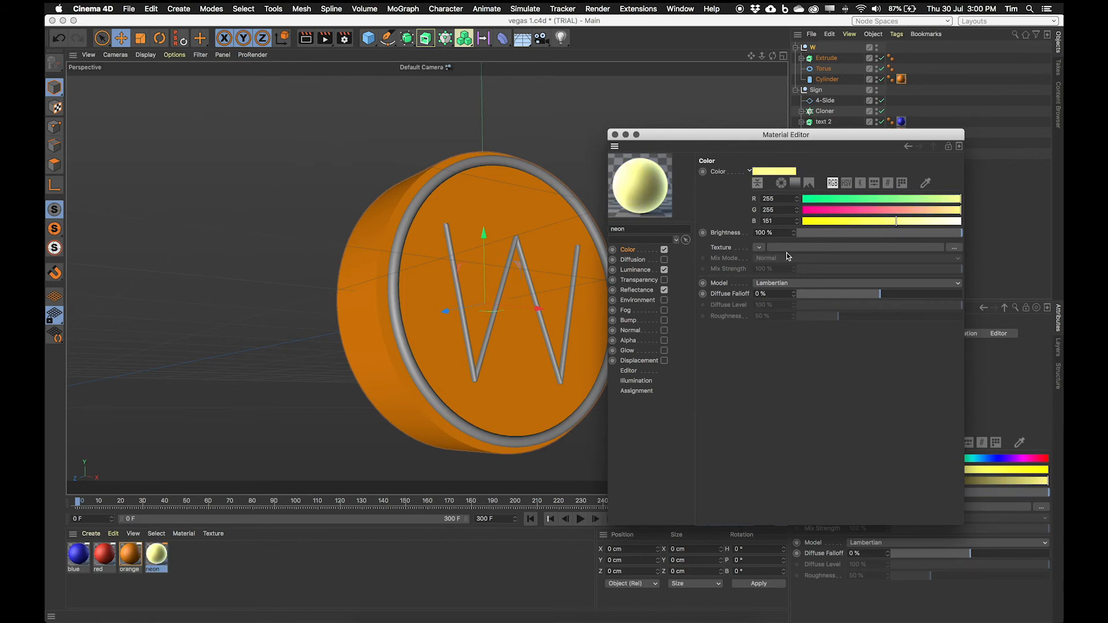
Step: Set the Fresnel gradient's first knot in the Luminance channel to yellow R 255, G 255, B 26
click(634, 270)
click(764, 277)
double_click(748, 286)
drag(750, 307, 779, 310)
click(715, 282)
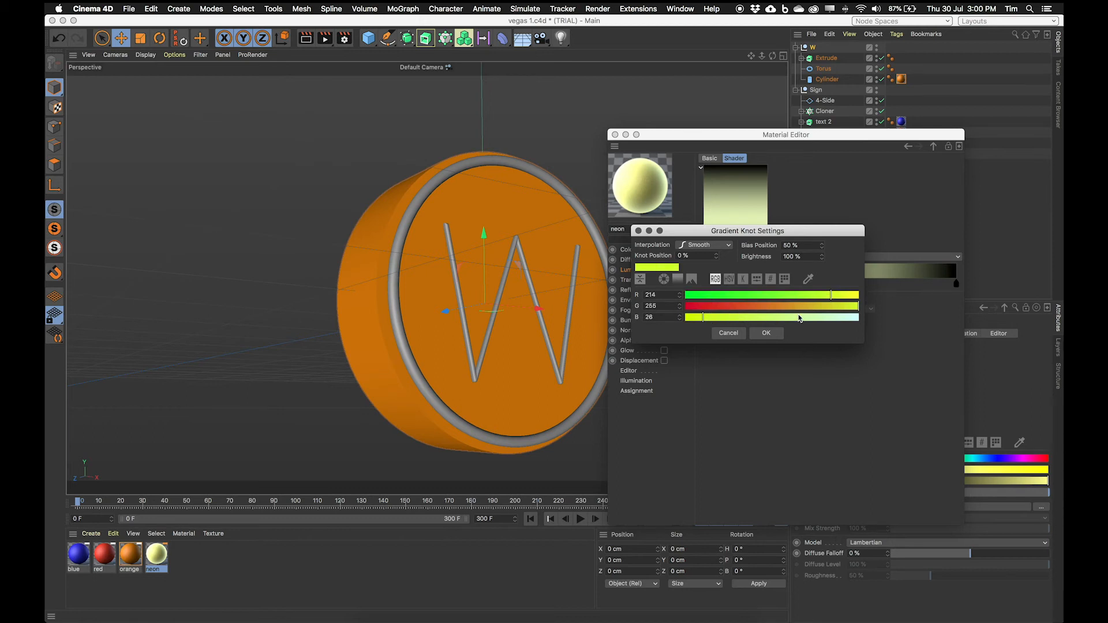
drag(838, 299, 843, 307)
drag(704, 313, 648, 309)
click(840, 310)
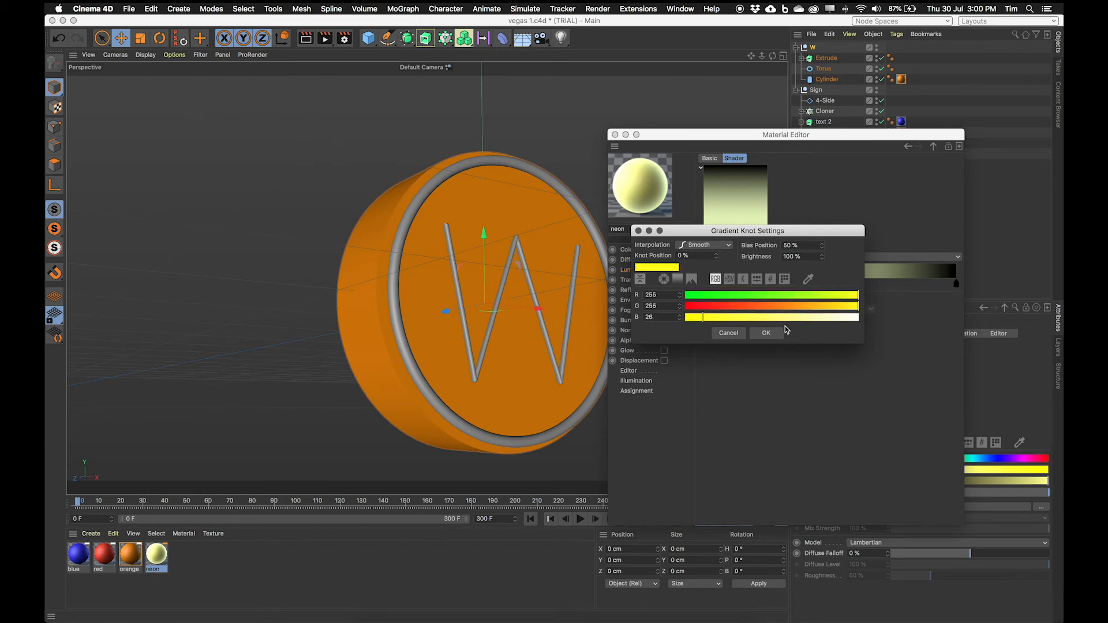
click(766, 333)
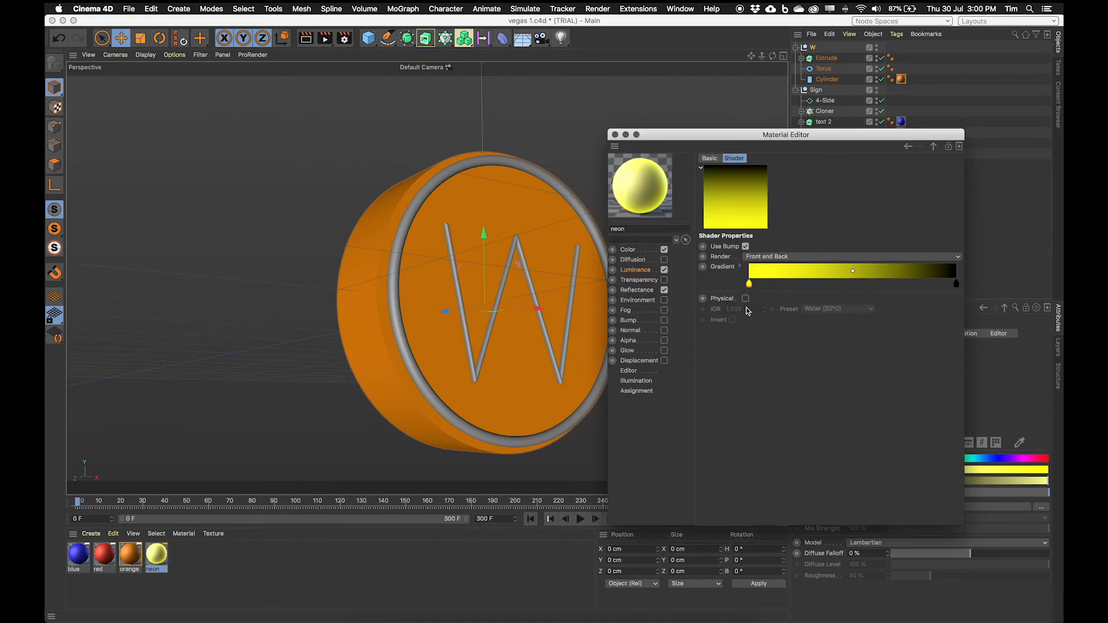
Step: Set the neon material's colour to R 255, G 255, B 236
click(632, 249)
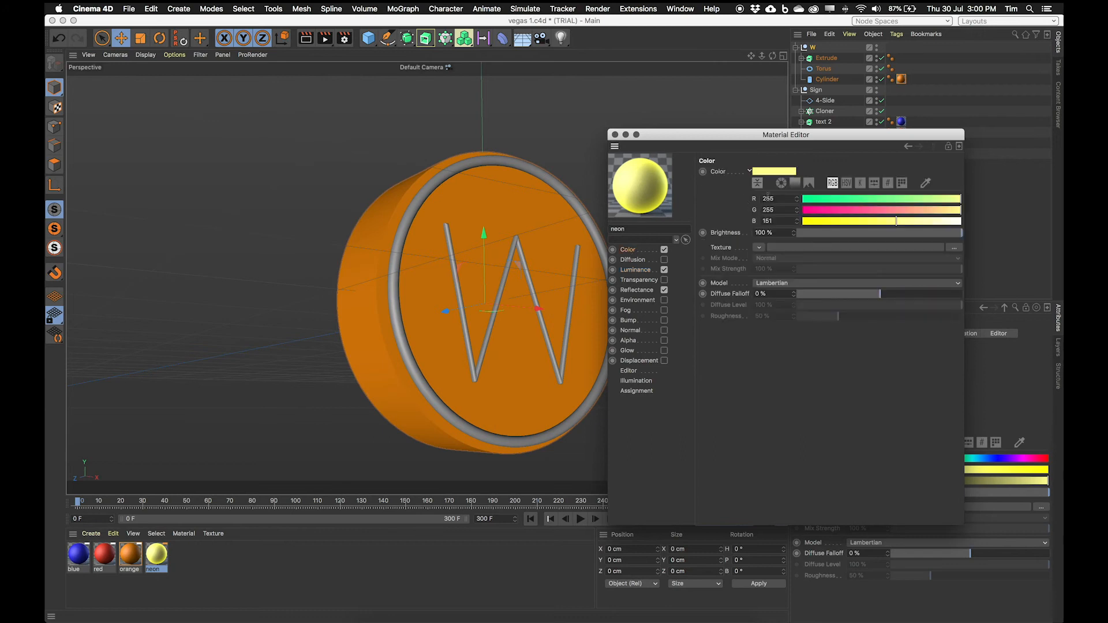
drag(899, 221, 949, 223)
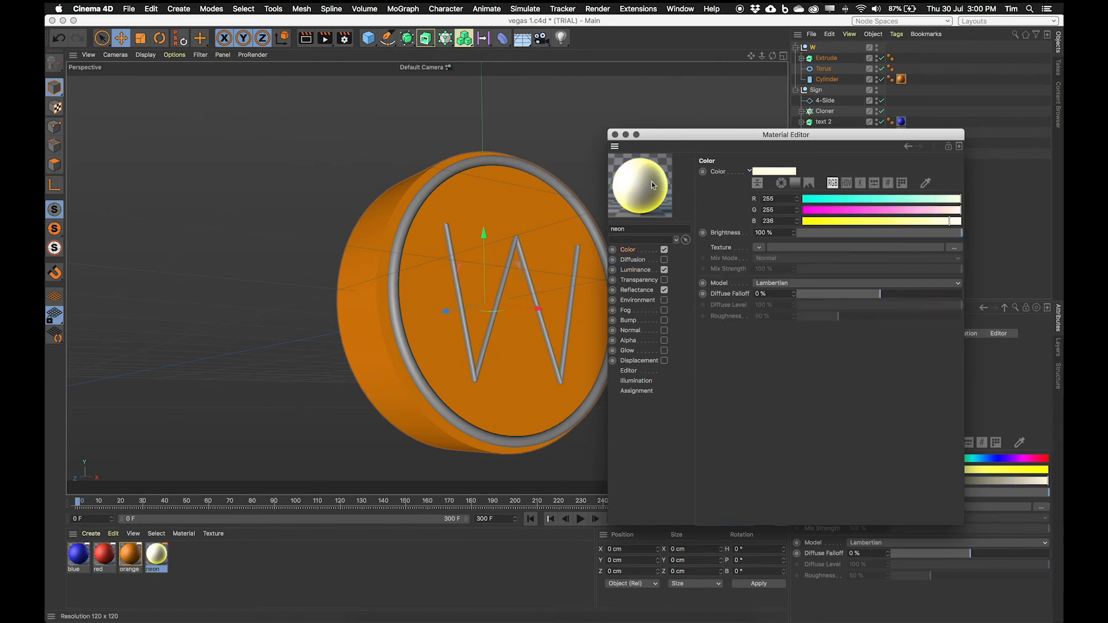
click(923, 222)
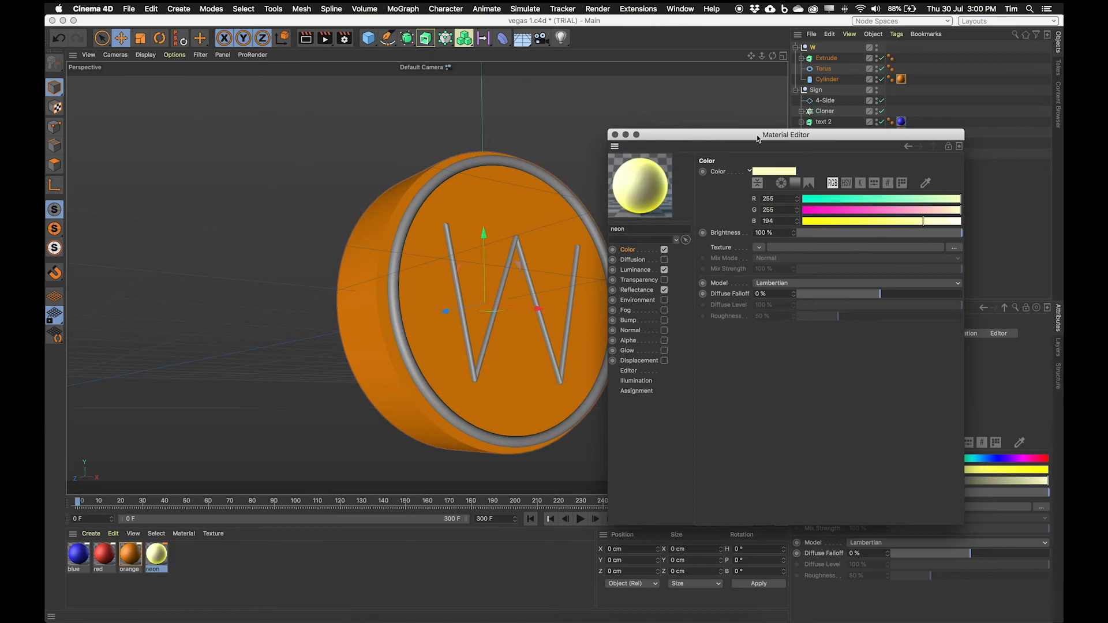
click(946, 222)
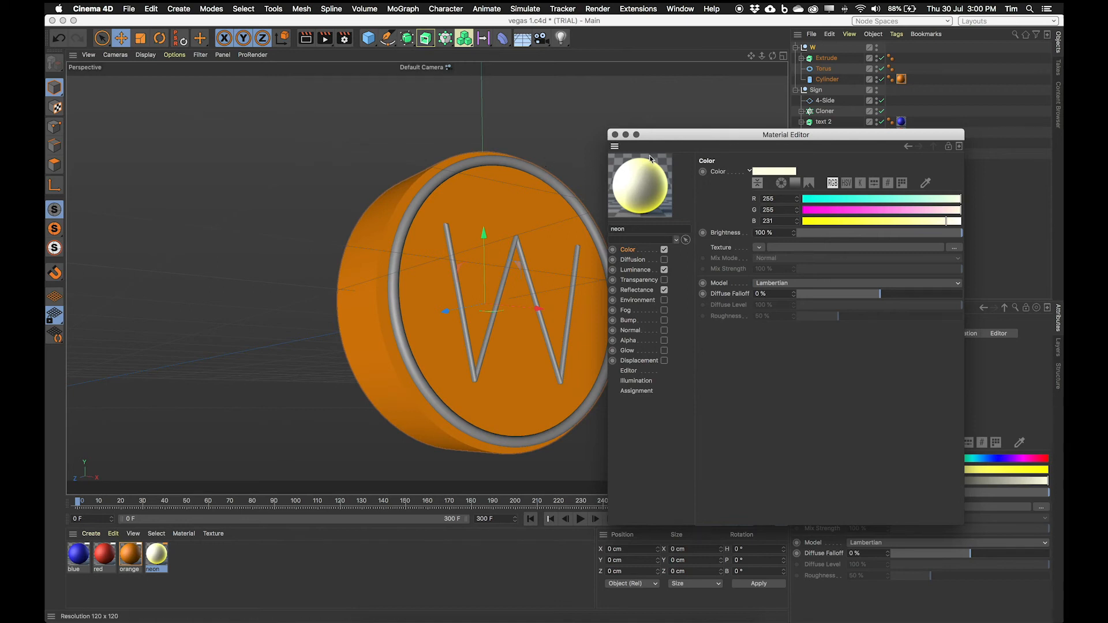
Step: Apply the neon material to the W group's extruded letter and its torus rim
click(635, 270)
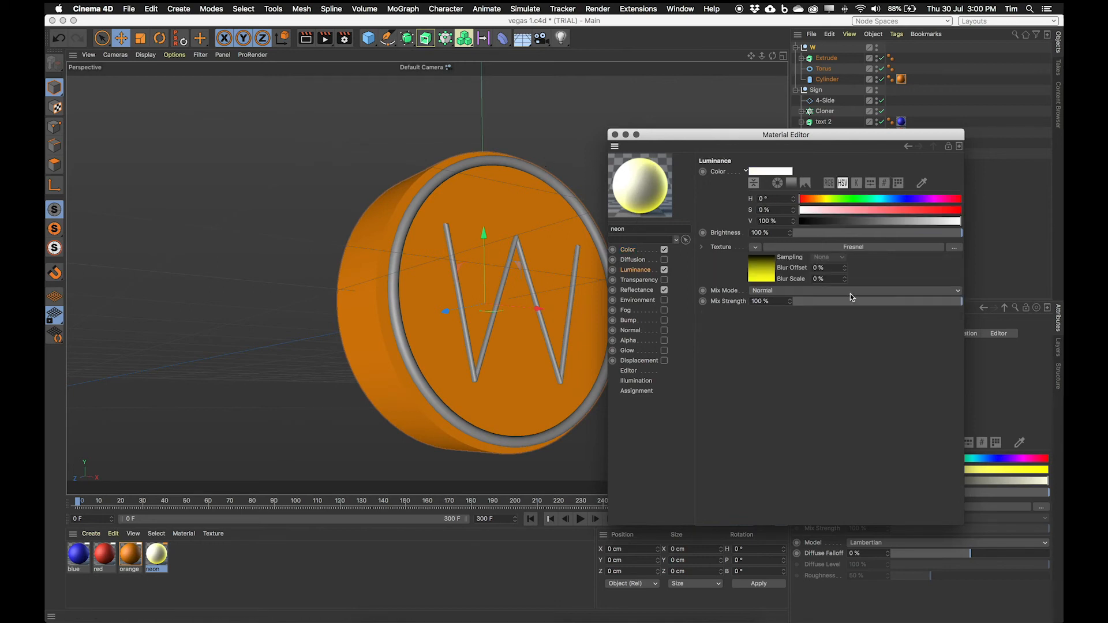
click(760, 287)
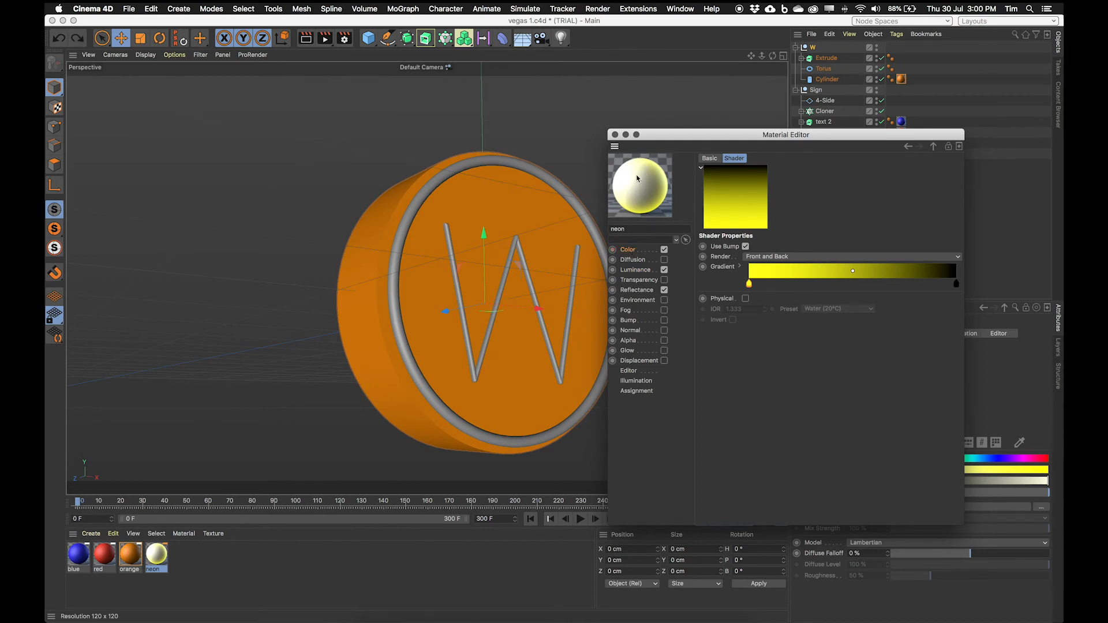
drag(664, 134, 740, 269)
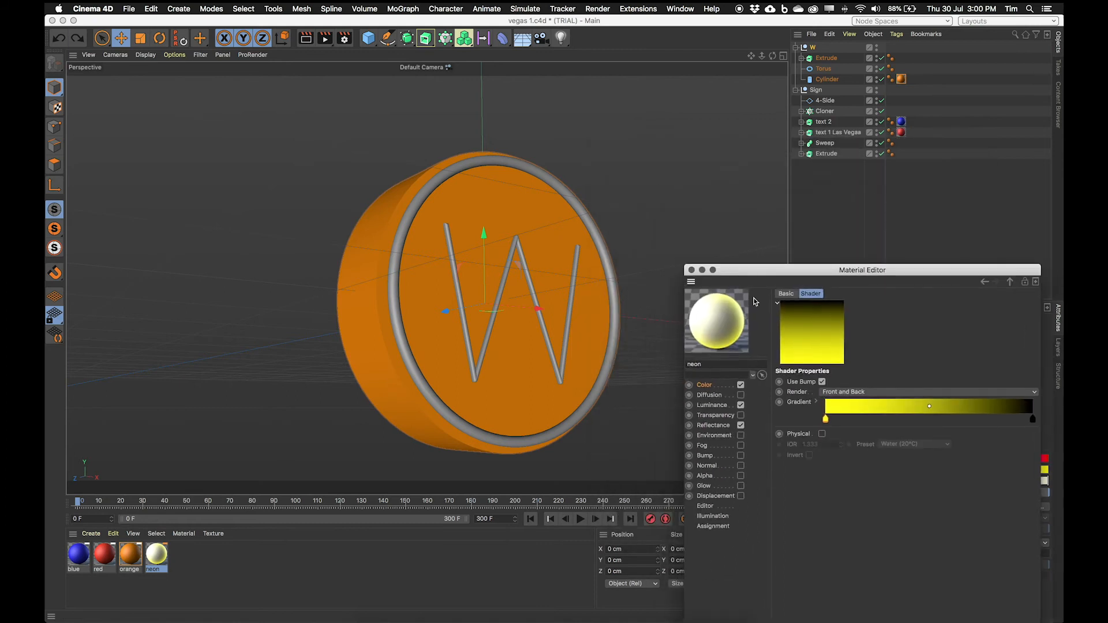
drag(711, 317, 833, 59)
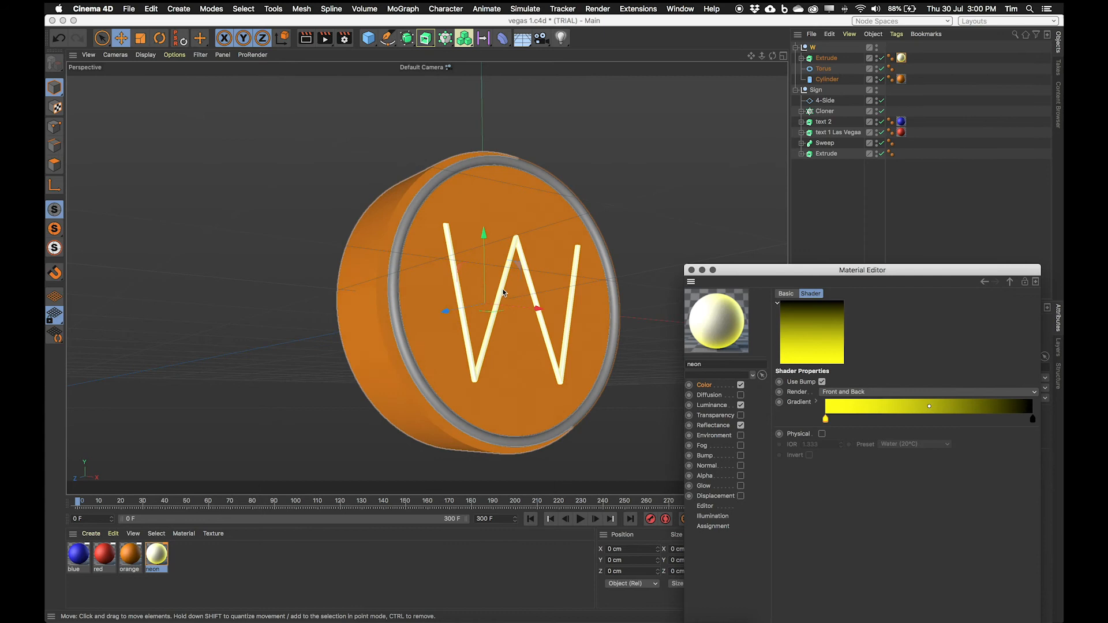
drag(840, 179, 825, 69)
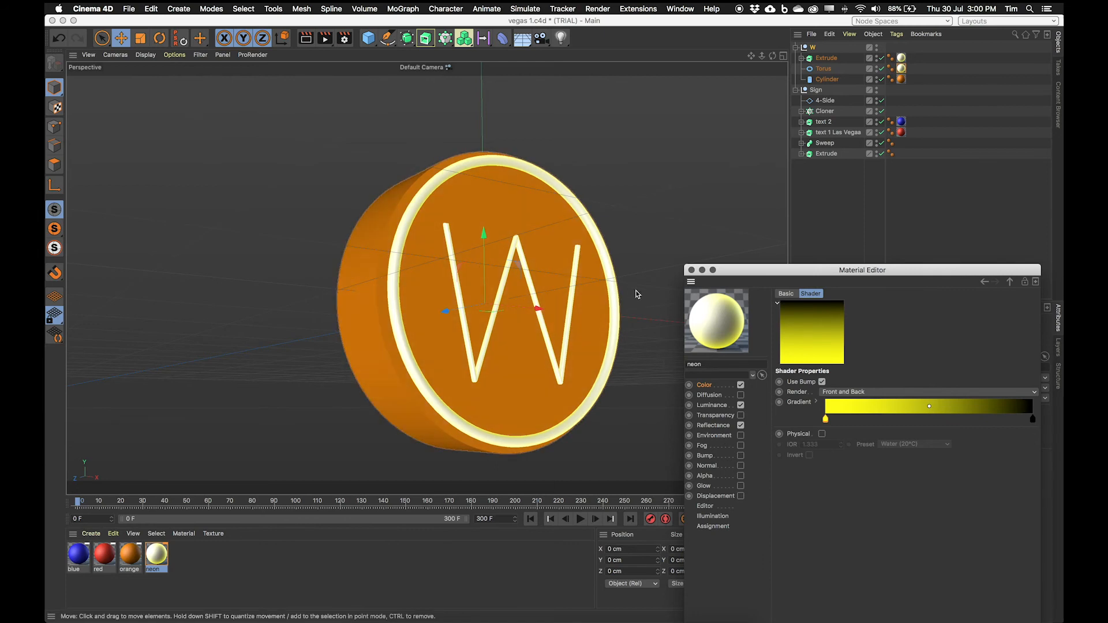
Step: Move the W group onto the sign's upper-left edge, to about X -49 cm, Y 186 cm
click(691, 270)
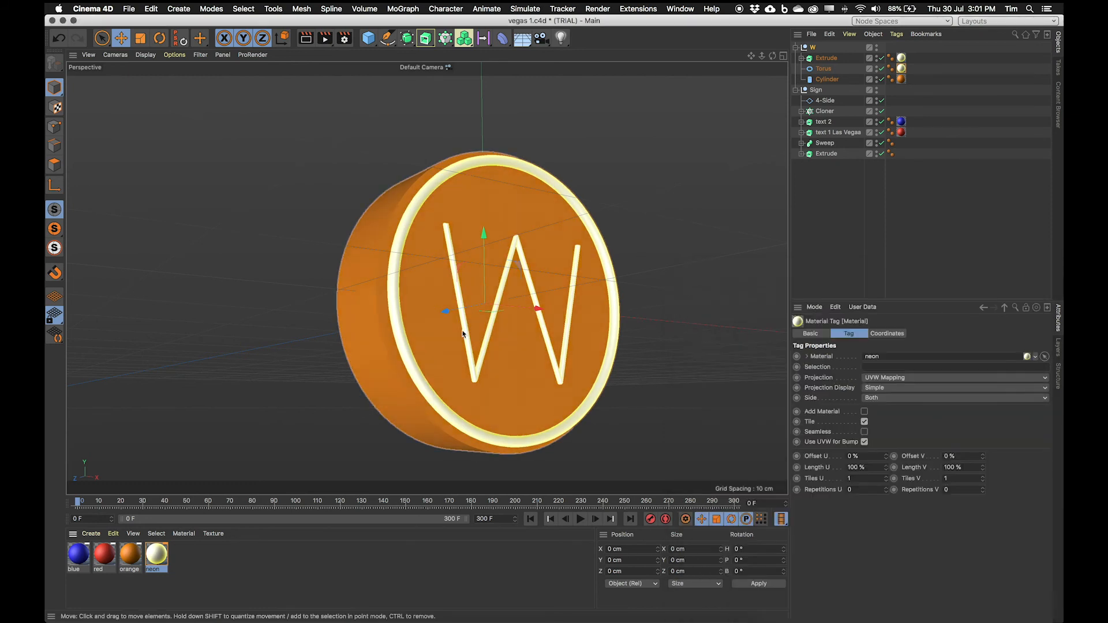
click(811, 48)
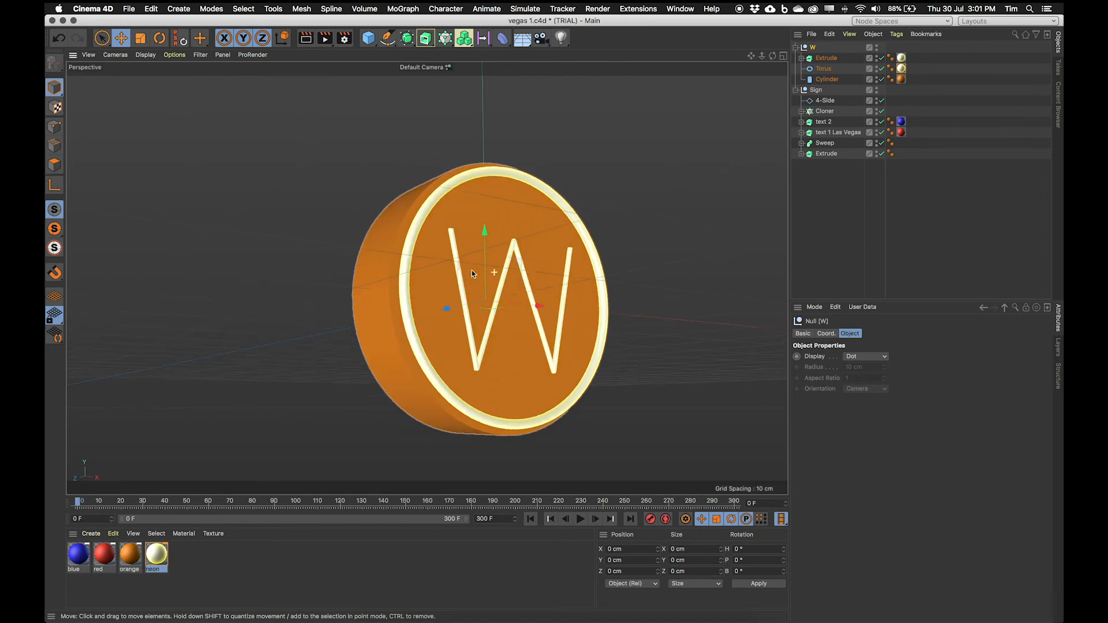
scroll(472, 270, down, 5)
scroll(405, 290, down, 10)
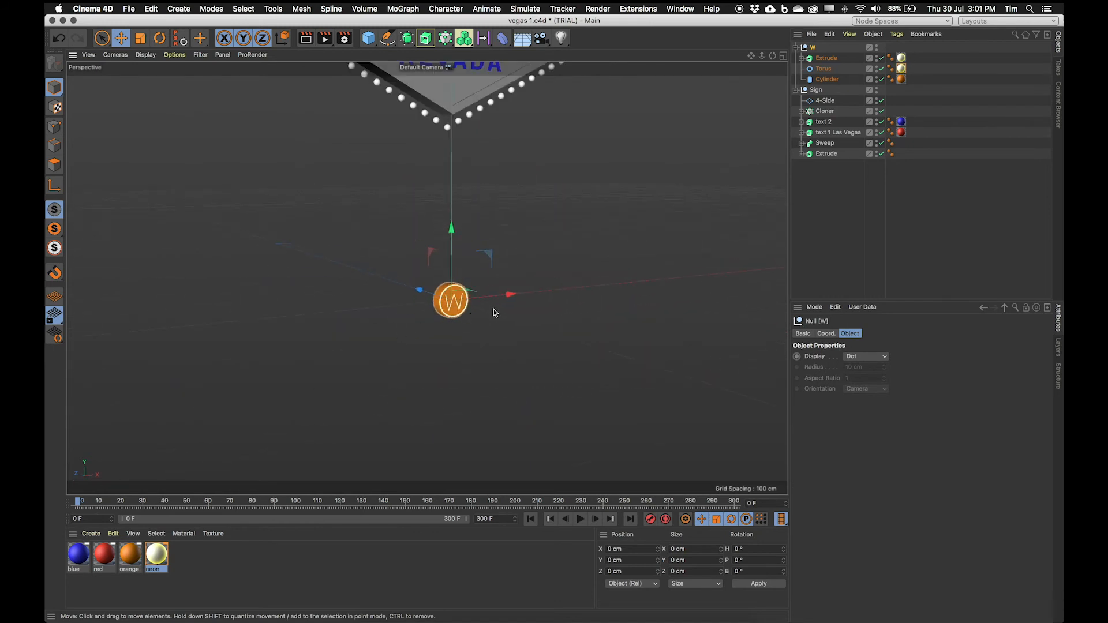
scroll(523, 323, up, 3)
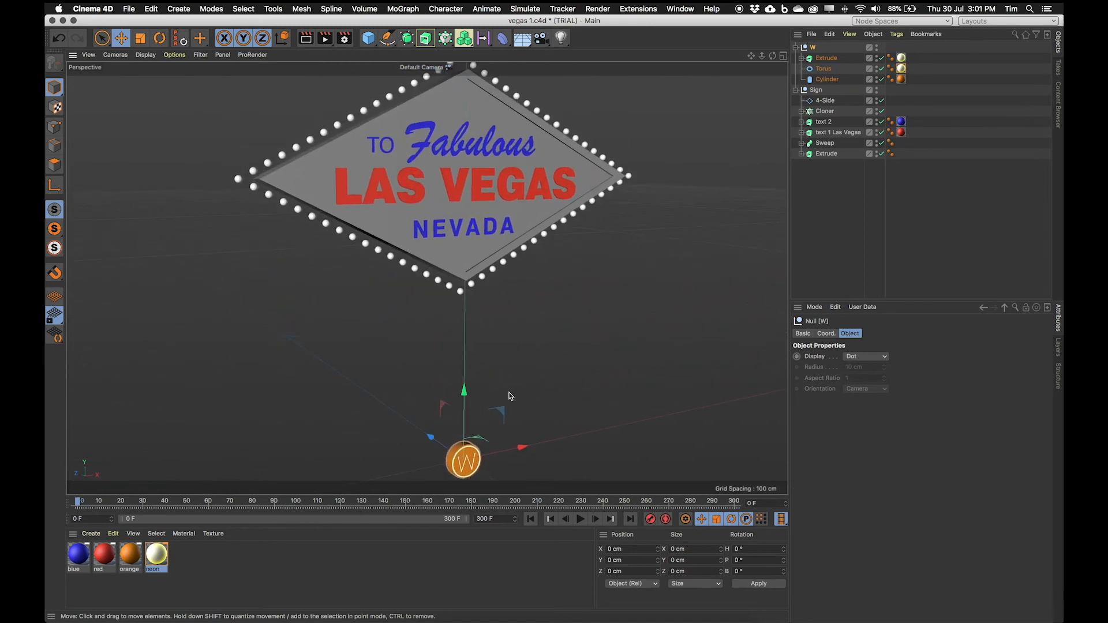
drag(465, 392, 466, 29)
alt+middle_drag(462, 293, 473, 457)
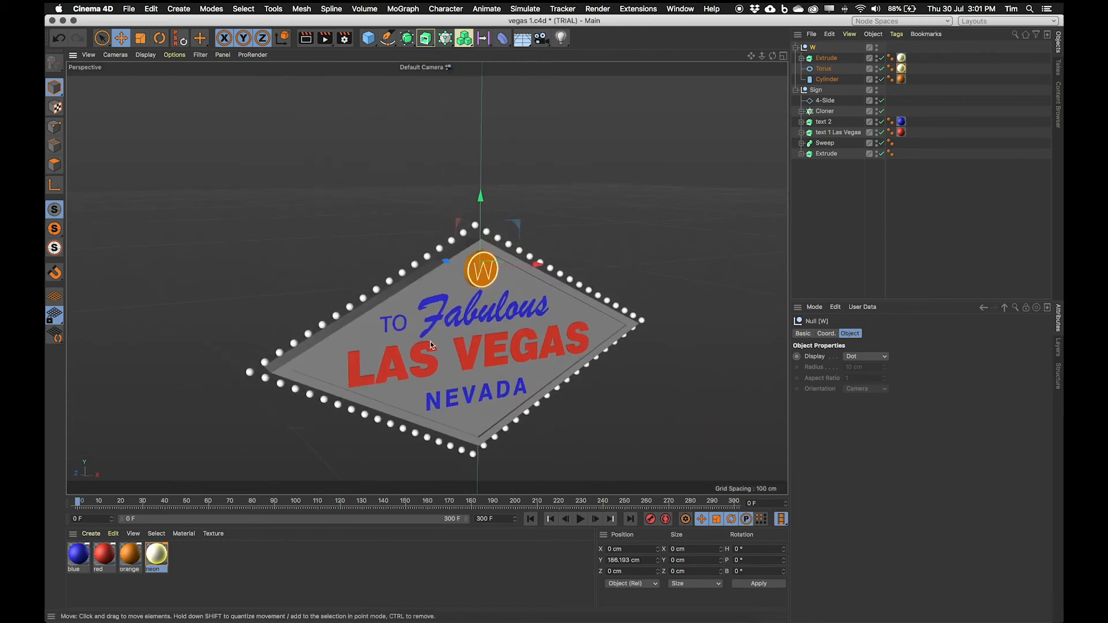
scroll(430, 341, up, 5)
alt+drag(505, 339, 568, 350)
drag(462, 223, 336, 230)
alt+drag(353, 280, 314, 236)
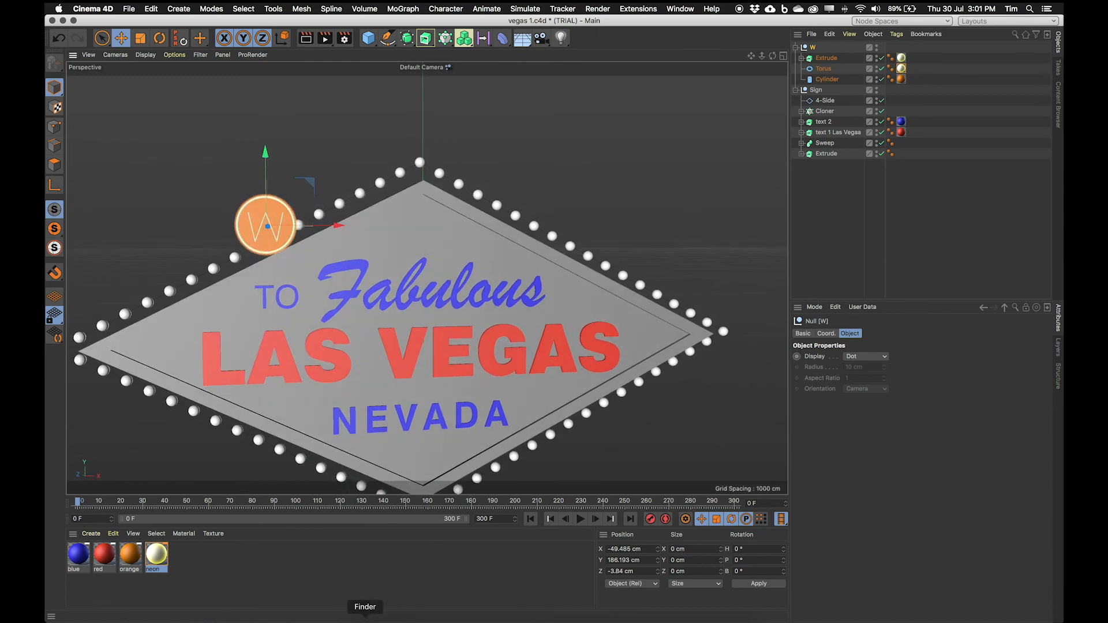
Step: Duplicate the W group and place the copy just to its right, at about X -32 cm
click(365, 618)
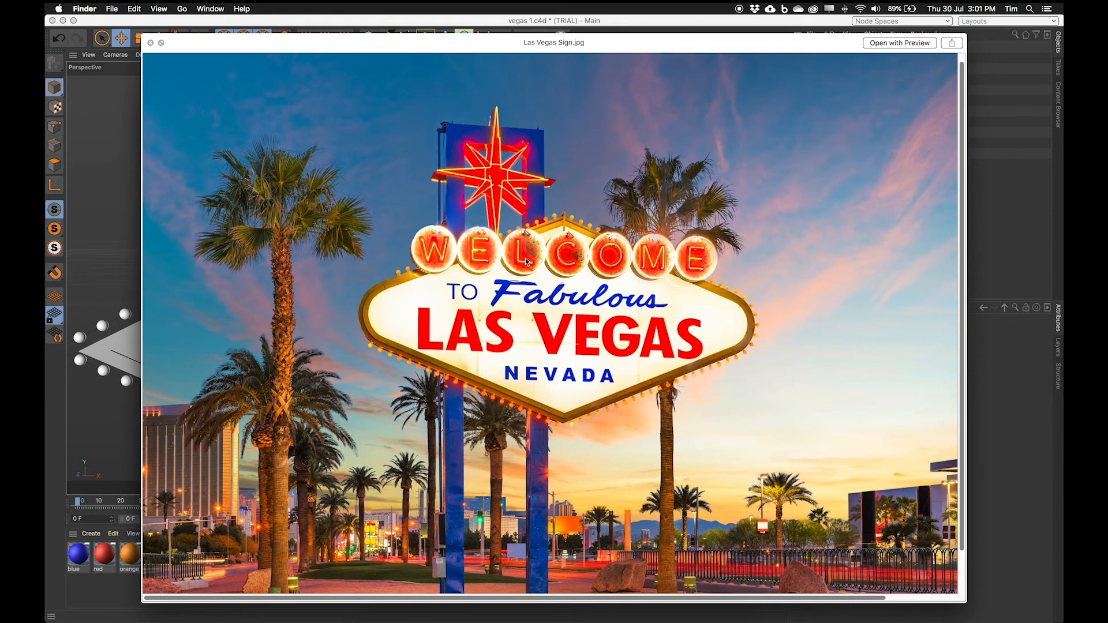
click(165, 25)
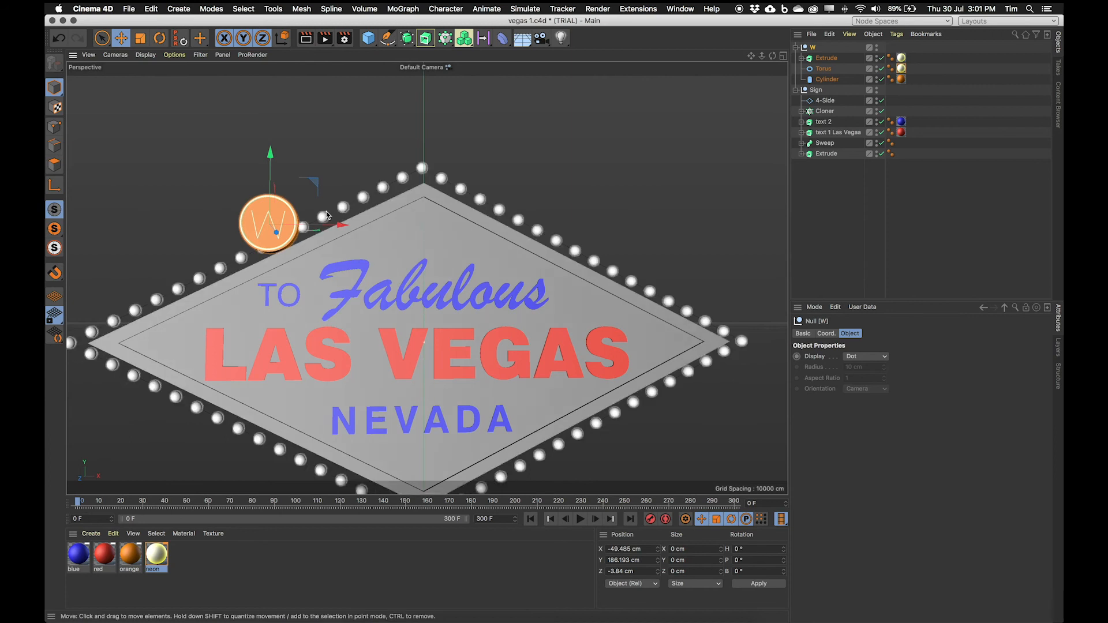
alt+drag(323, 259, 338, 283)
scroll(338, 283, up, 3)
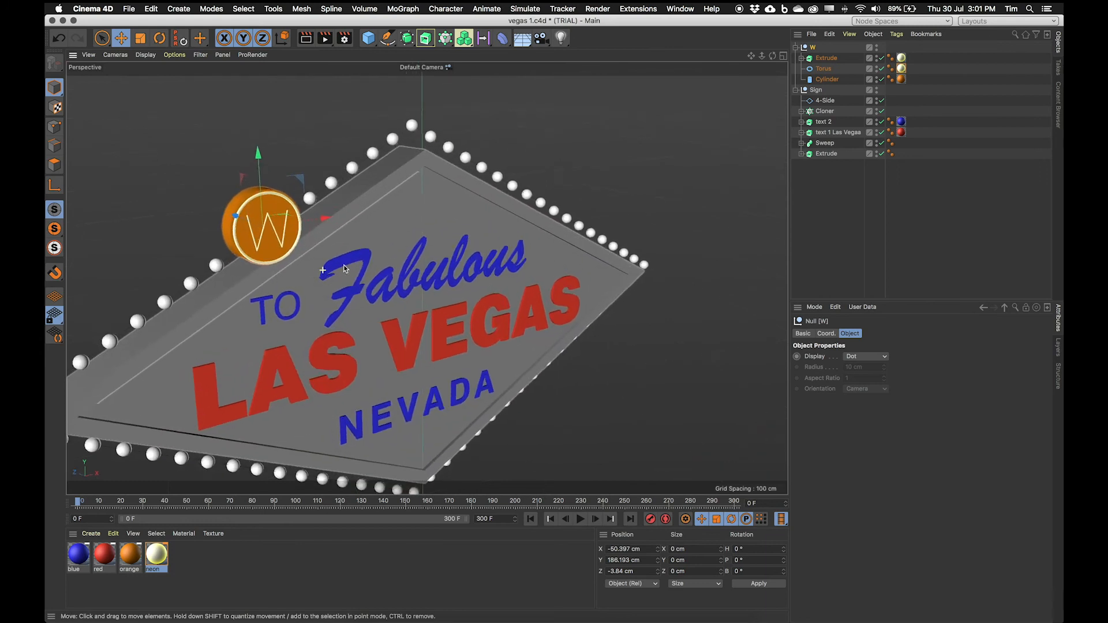
alt+middle_drag(338, 282, 381, 323)
alt+drag(381, 323, 380, 306)
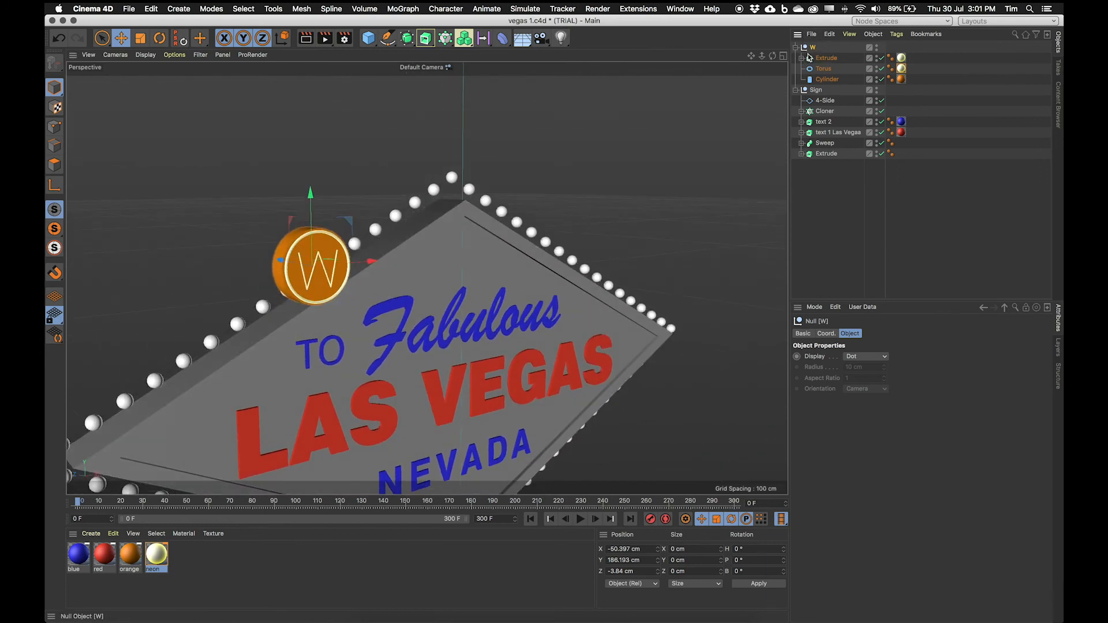
alt+drag(531, 203, 516, 255)
alt+drag(596, 237, 427, 254)
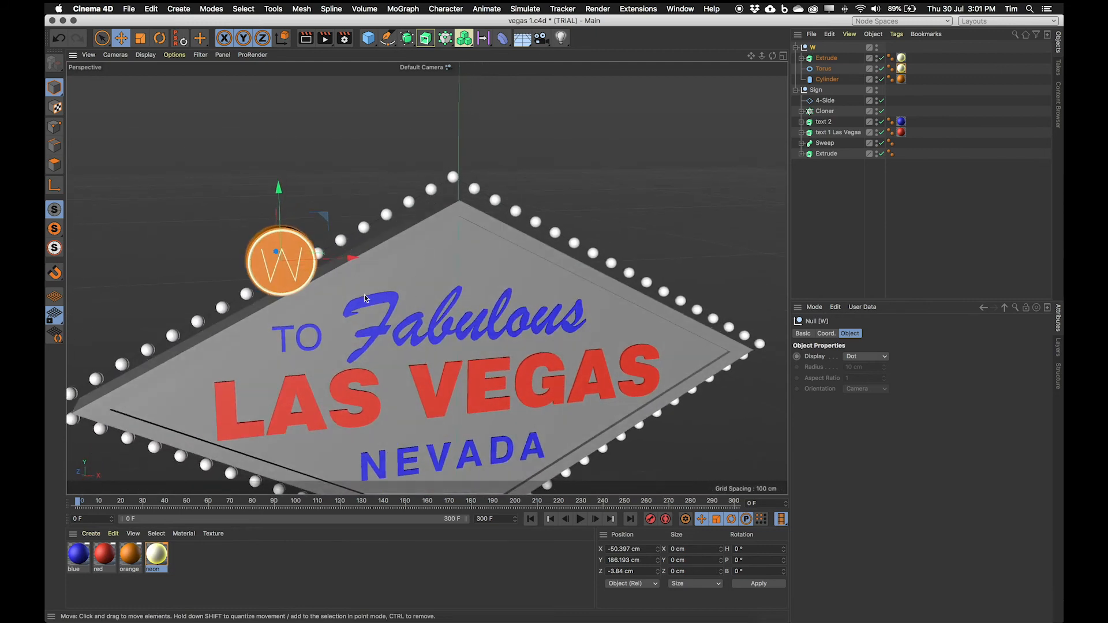
ctrl+drag(342, 260, 409, 267)
scroll(404, 266, up, 6)
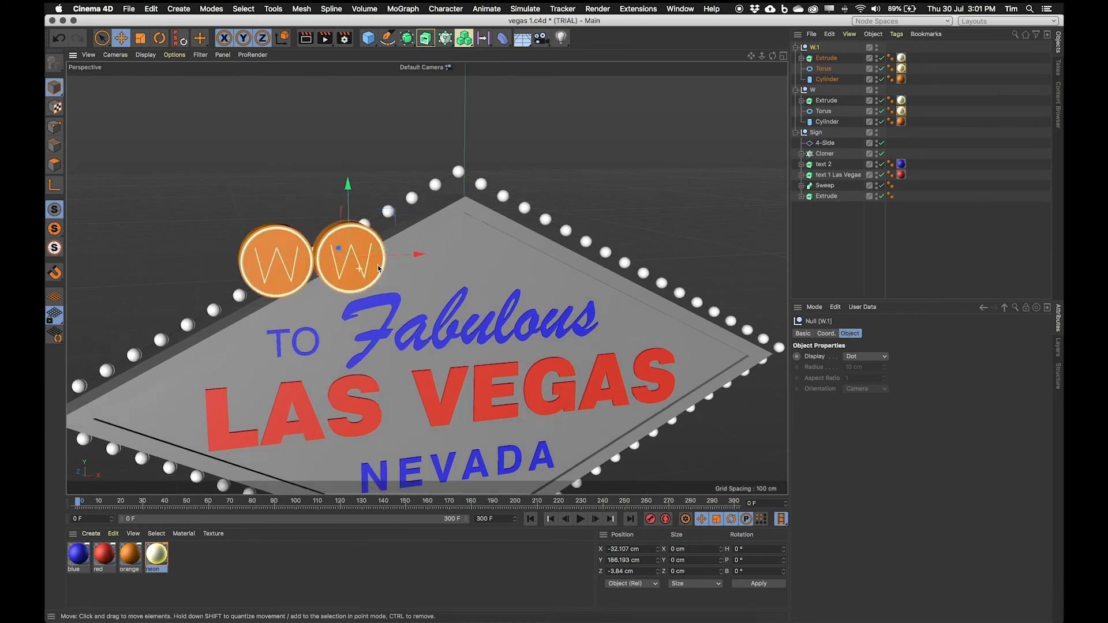
alt+drag(329, 285, 339, 277)
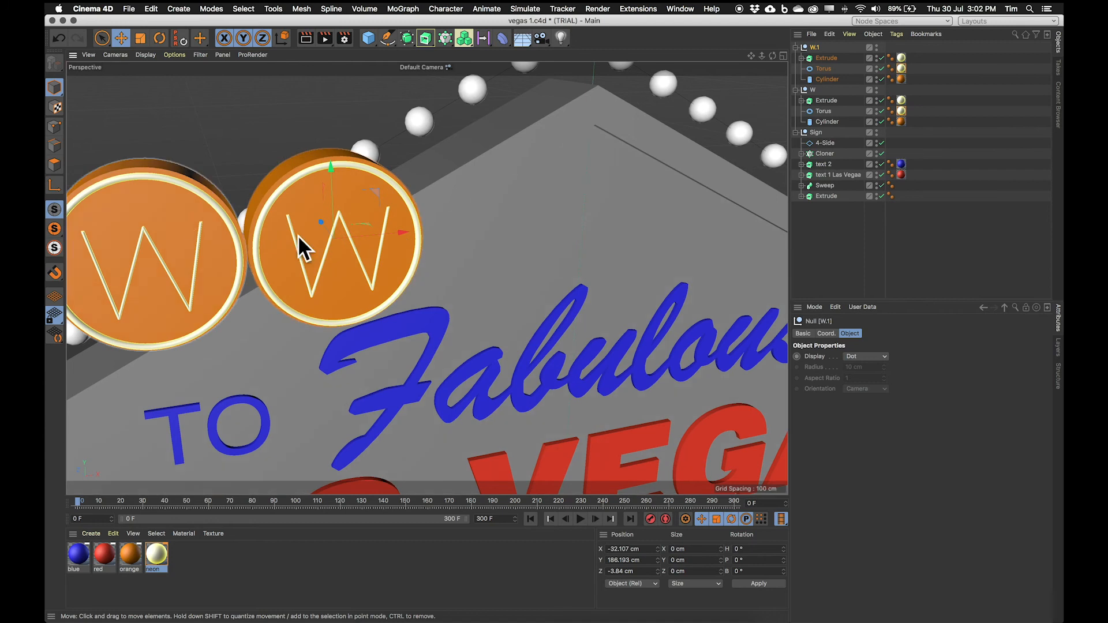
Step: Turn the copied disc into E: rename its group and letter text to E and centre the letter on the disc
double_click(815, 47)
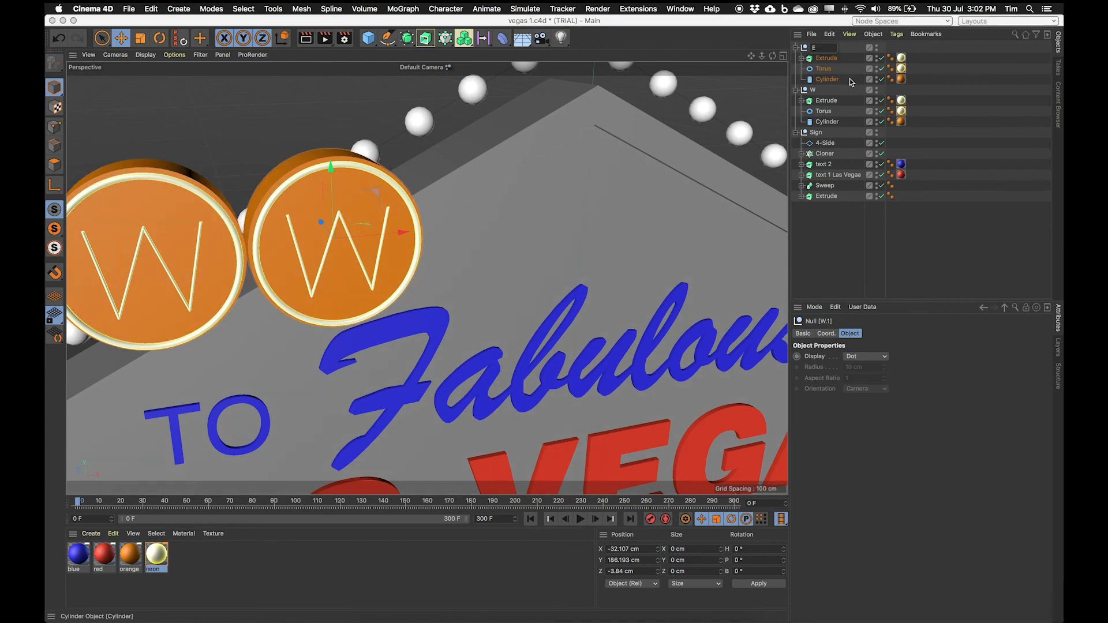
key(Return)
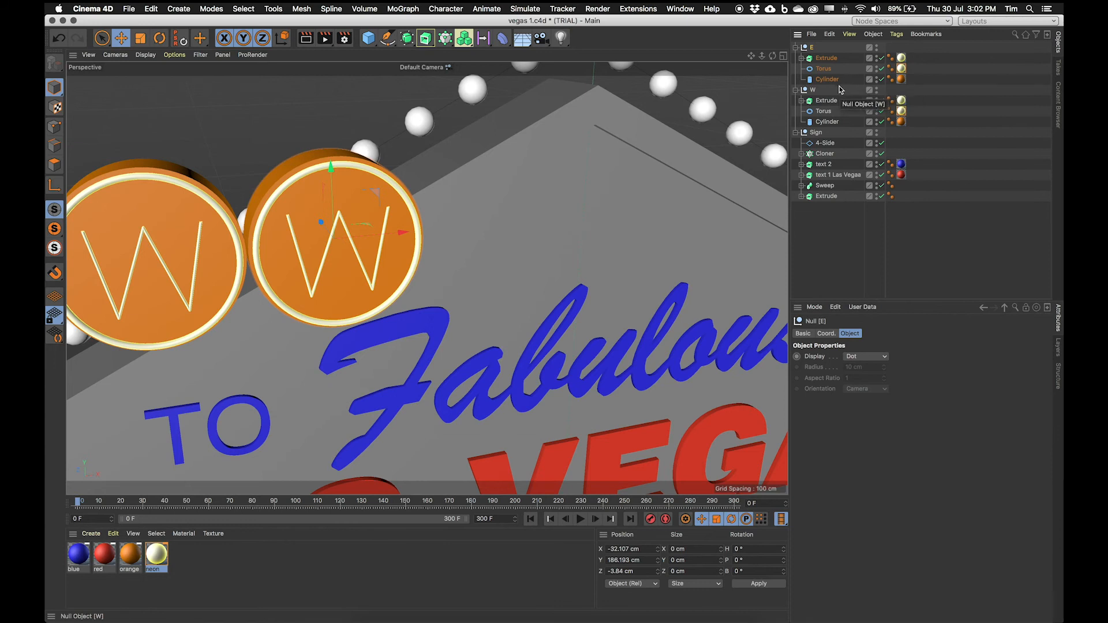
click(826, 58)
click(802, 58)
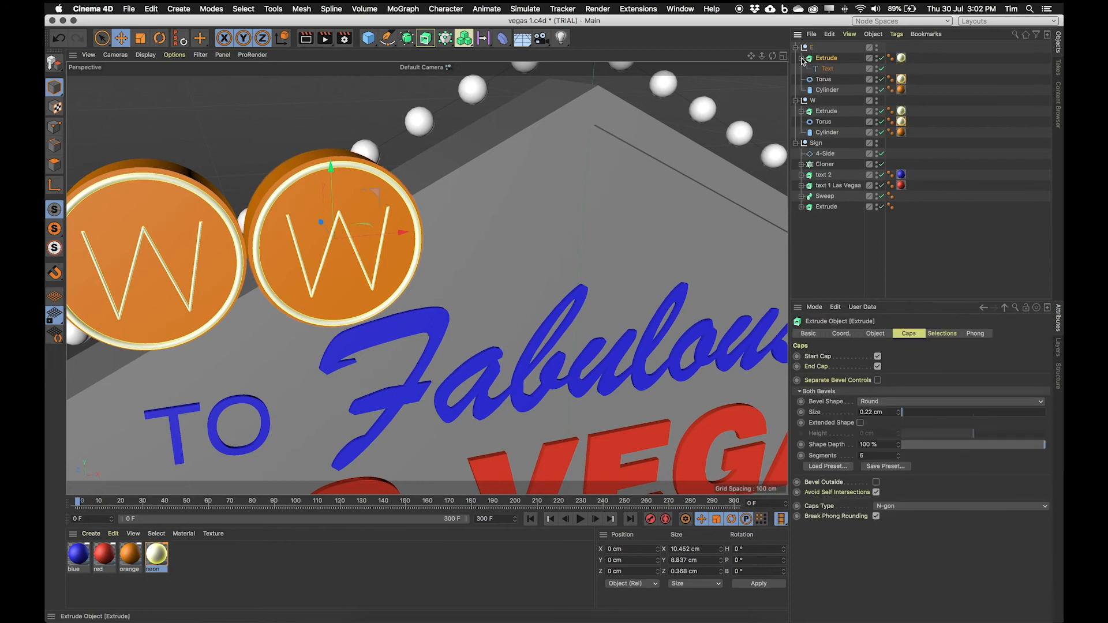
click(827, 69)
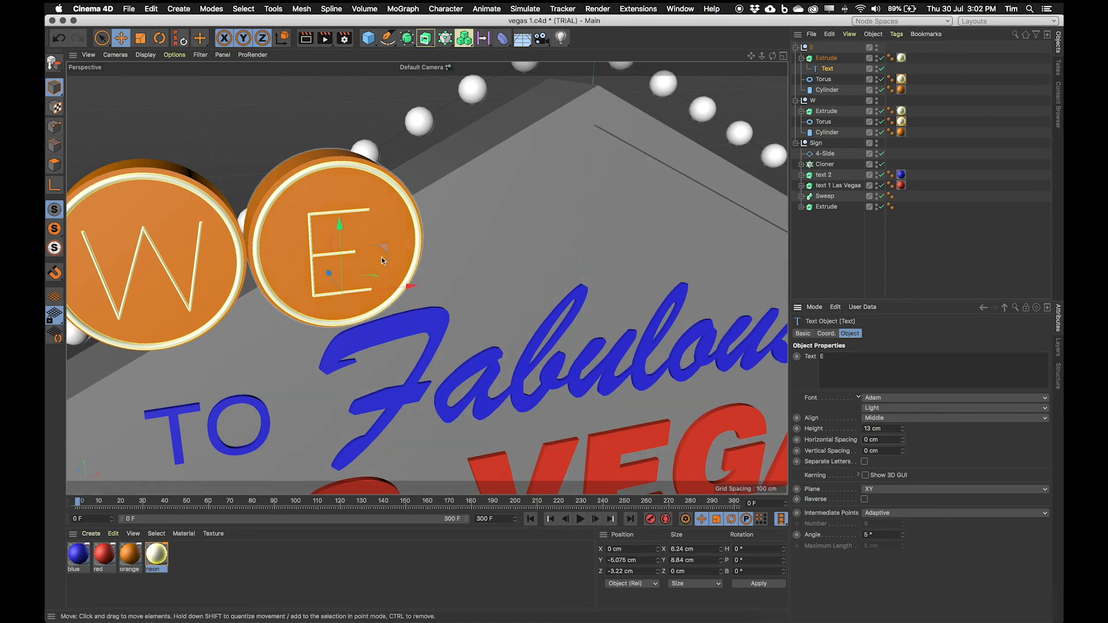
alt+drag(407, 290, 398, 259)
Step: Duplicate the E disc to about X -14 cm and turn the copy into an L, renaming the group and letter and centring it
click(815, 48)
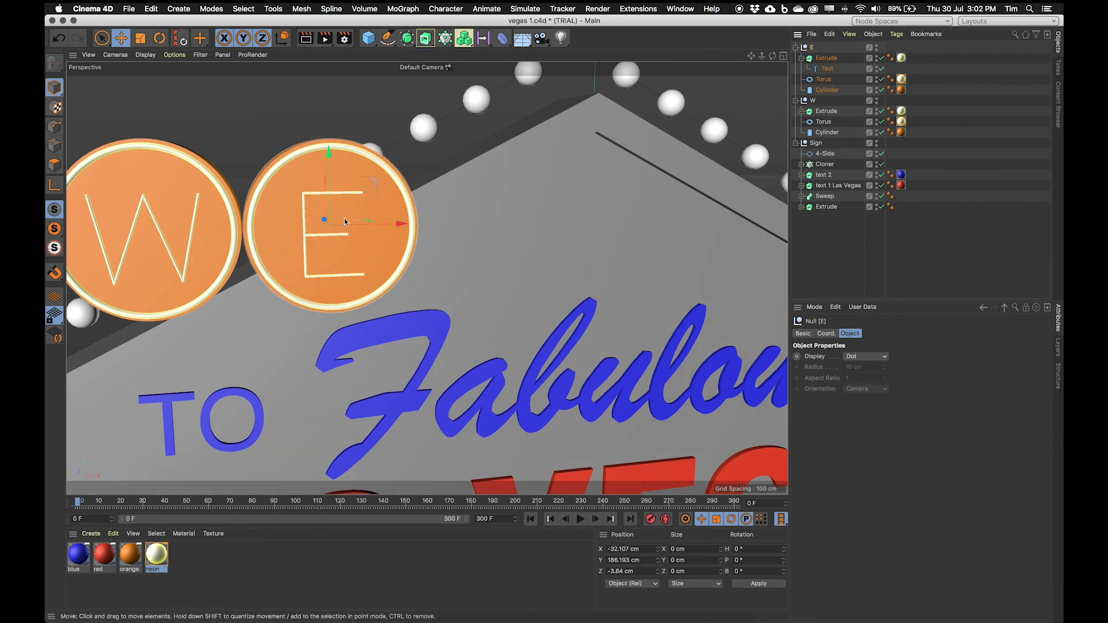
ctrl+drag(401, 225, 493, 207)
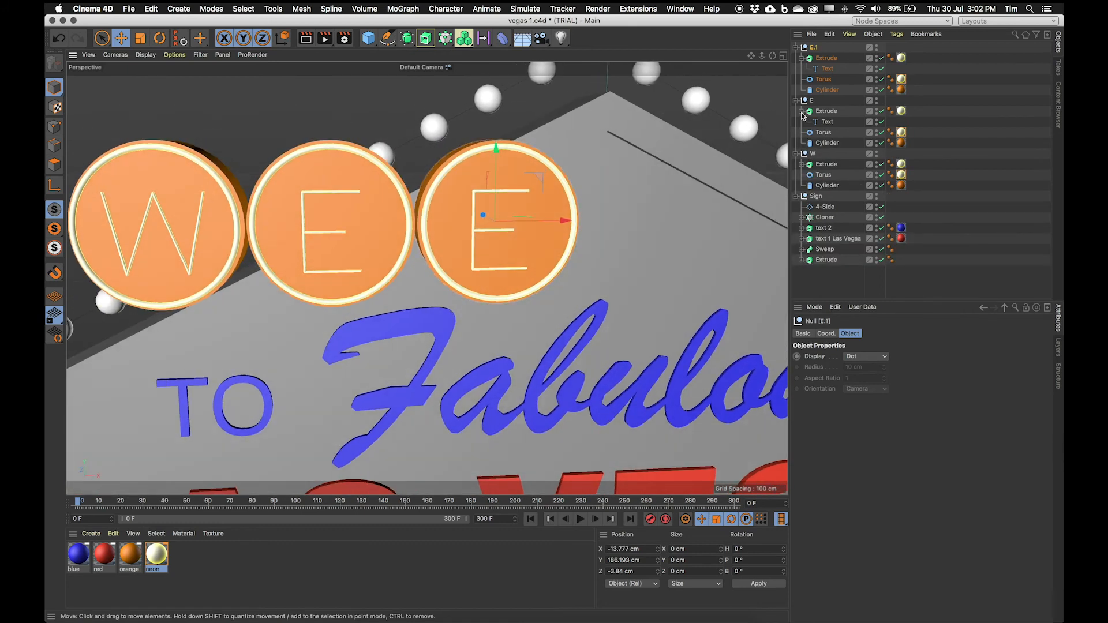
double_click(812, 47)
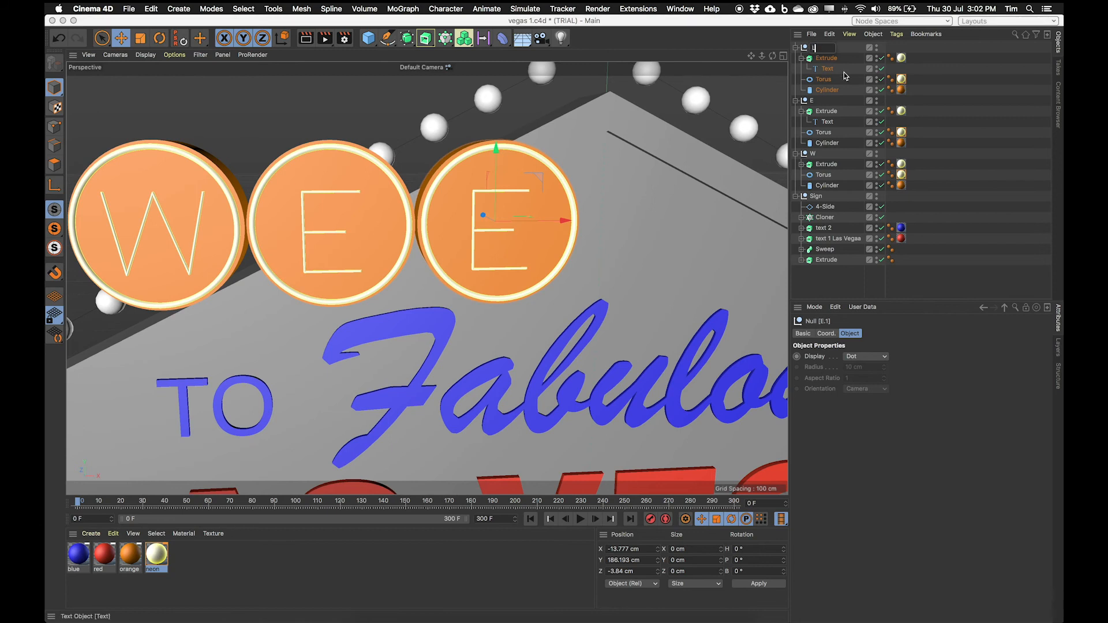
text(L)
key(Return)
click(827, 58)
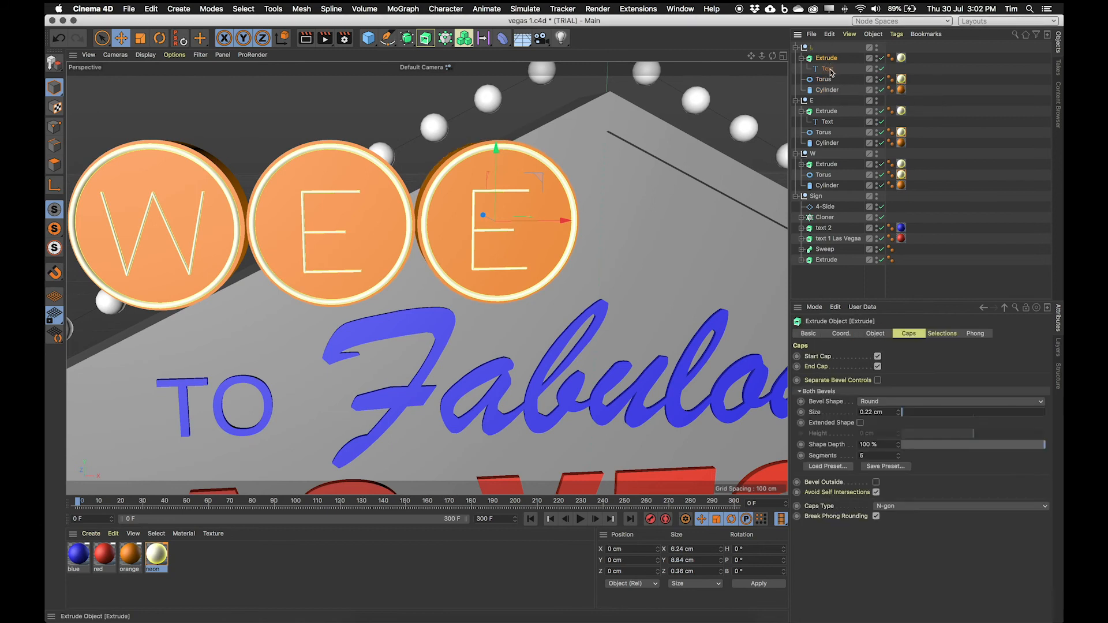
click(829, 68)
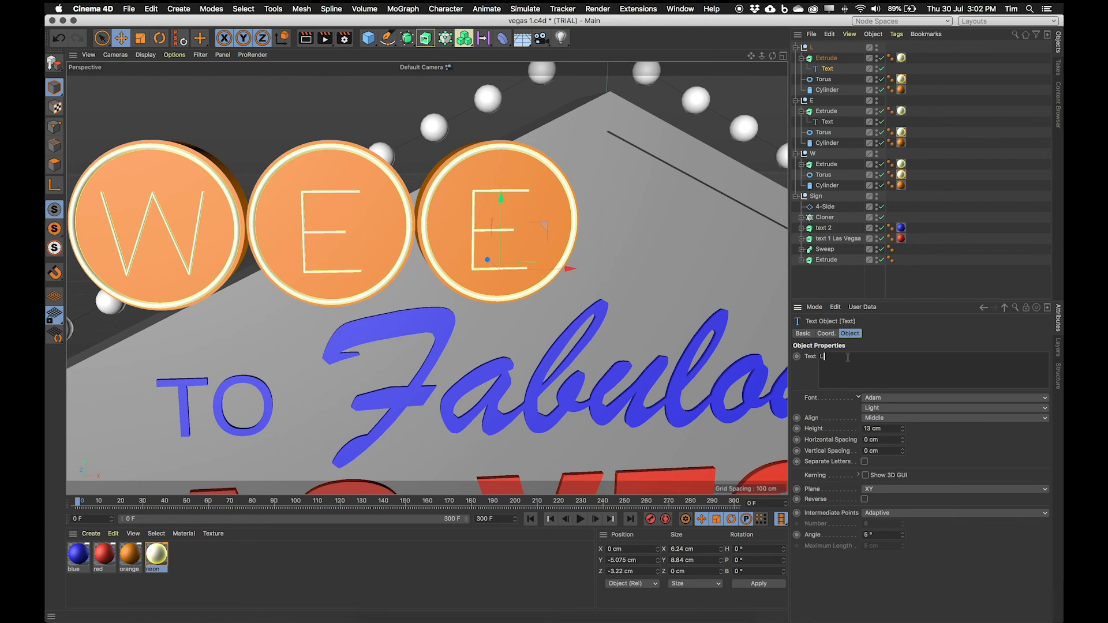
click(965, 449)
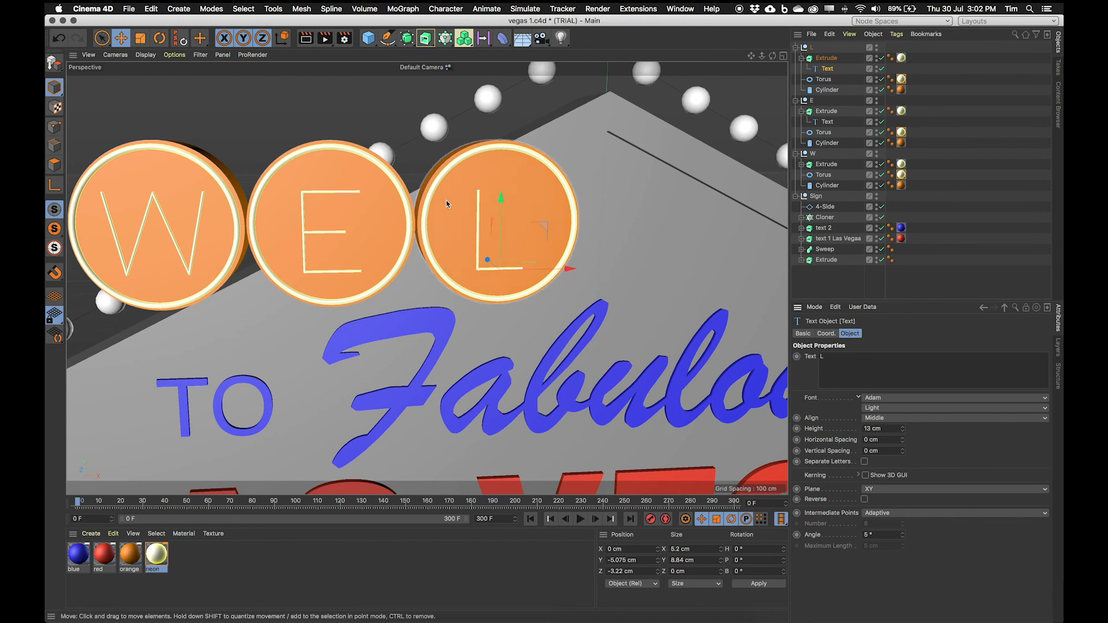
mouse_move(540, 292)
alt+mouse_down()
mouse_move(531, 276)
mouse_move(546, 285)
alt+mouse_up()
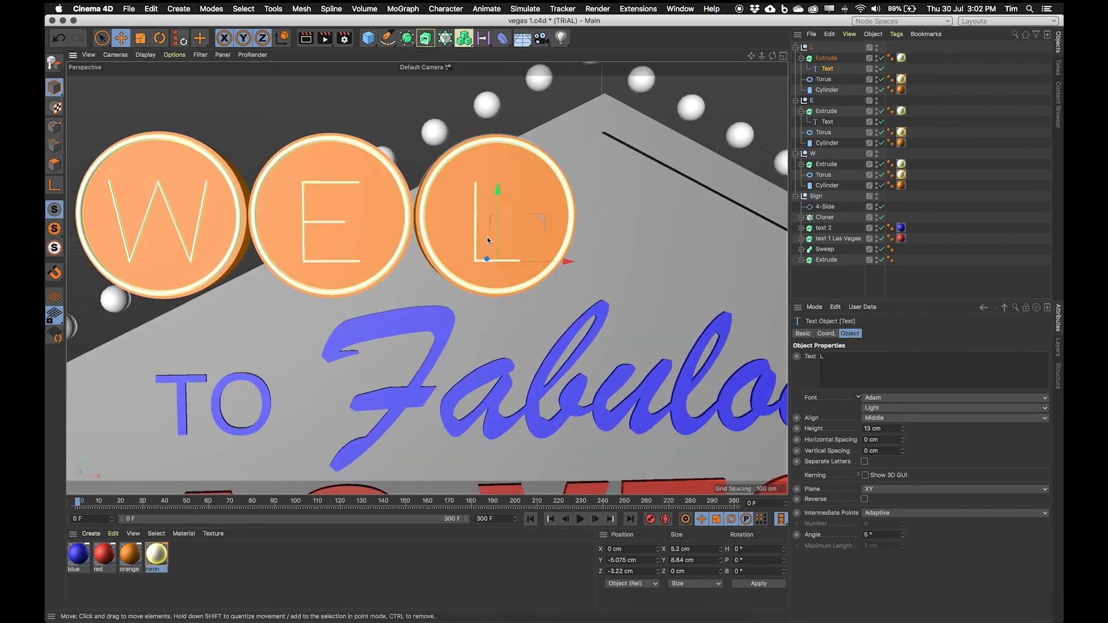
Step: Duplicate the L disc to about X 5 cm and turn the copy into a C, renaming the group and letter
click(808, 48)
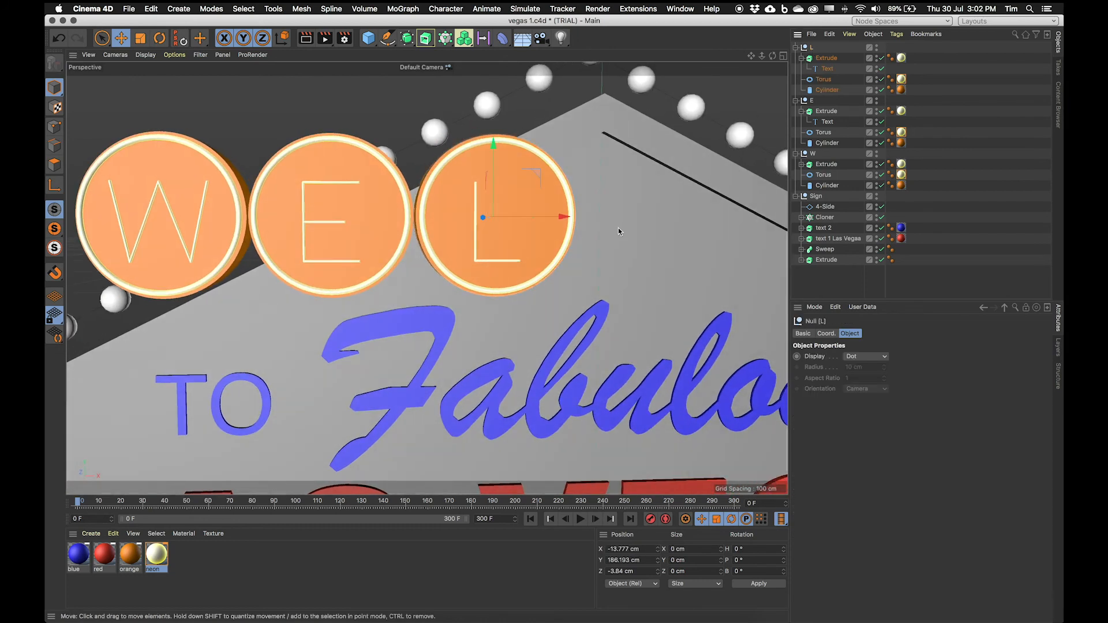
ctrl+drag(556, 221, 711, 224)
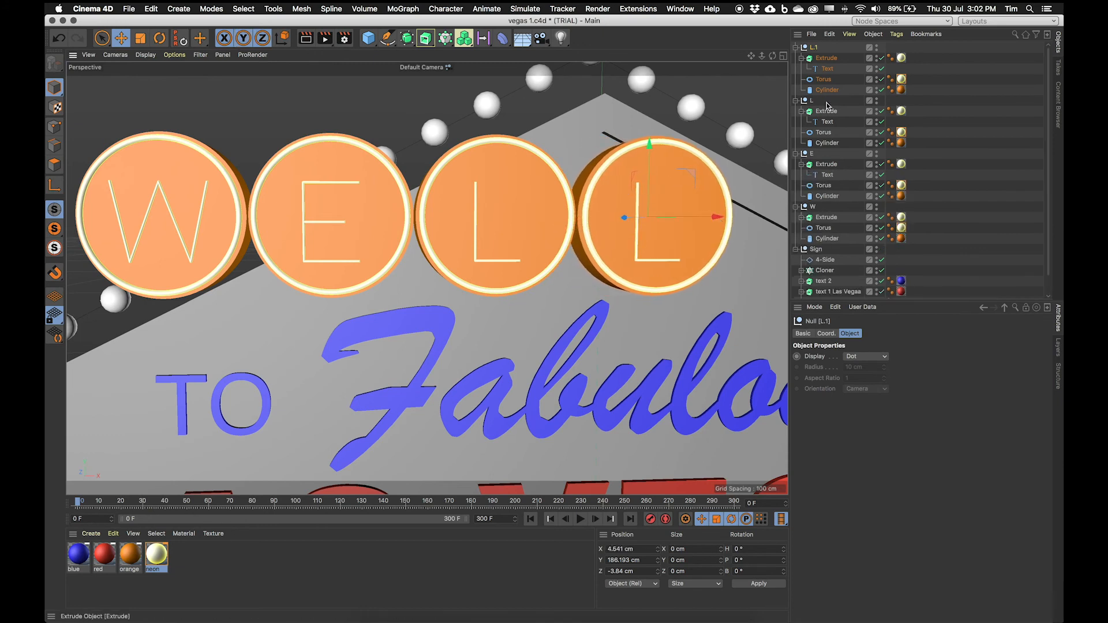
double_click(817, 49)
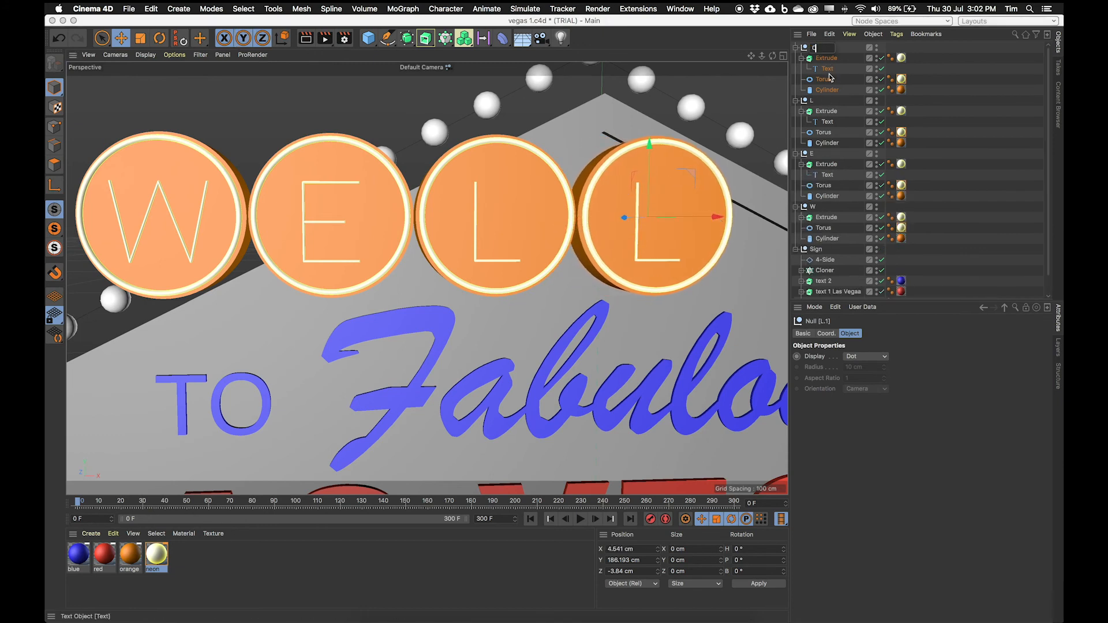
text(C)
key(Return)
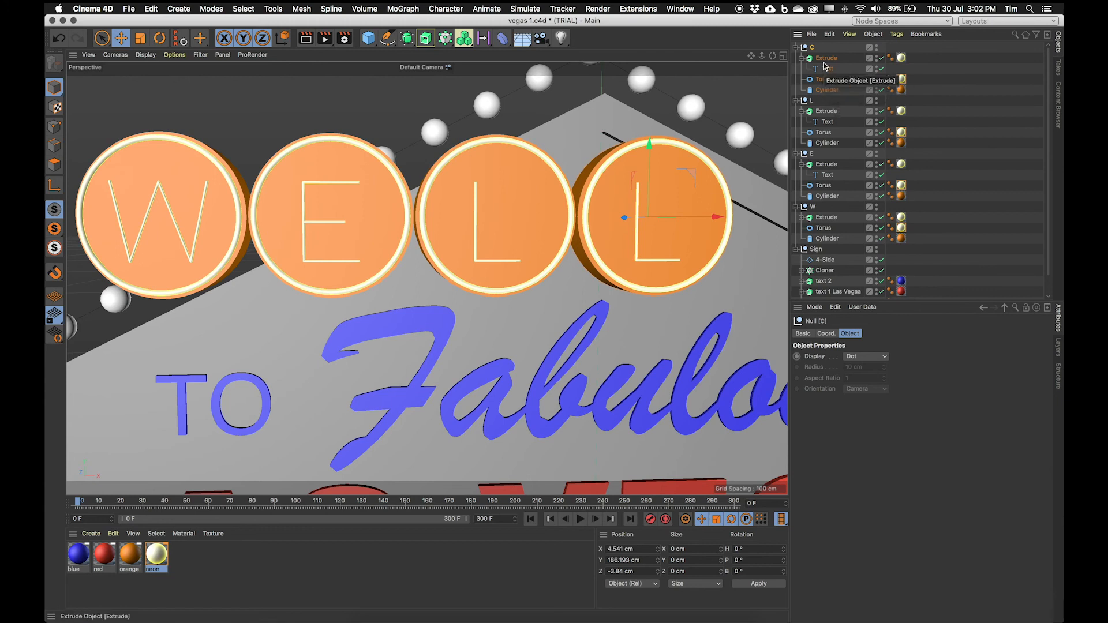
click(827, 69)
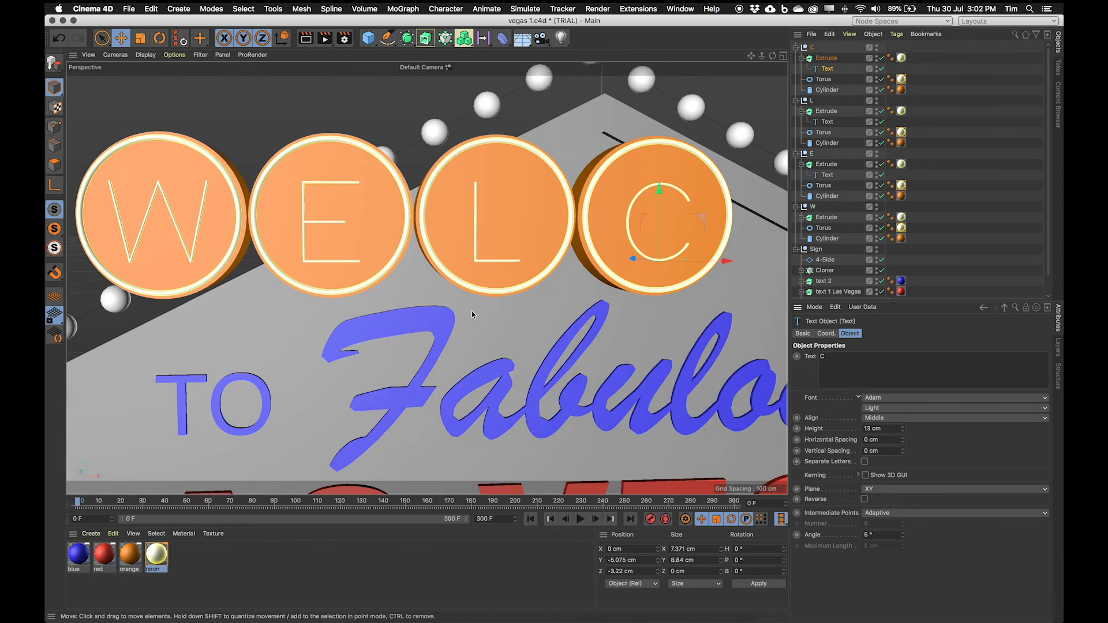
scroll(471, 301, down, 3)
alt+middle_drag(470, 300, 392, 307)
mouse_move(392, 307)
alt+mouse_down()
mouse_move(364, 312)
mouse_move(385, 301)
mouse_move(375, 307)
alt+mouse_up()
Step: Duplicate the C disc to about X 23 cm and turn the copy into an O, renaming the group and letter
click(812, 47)
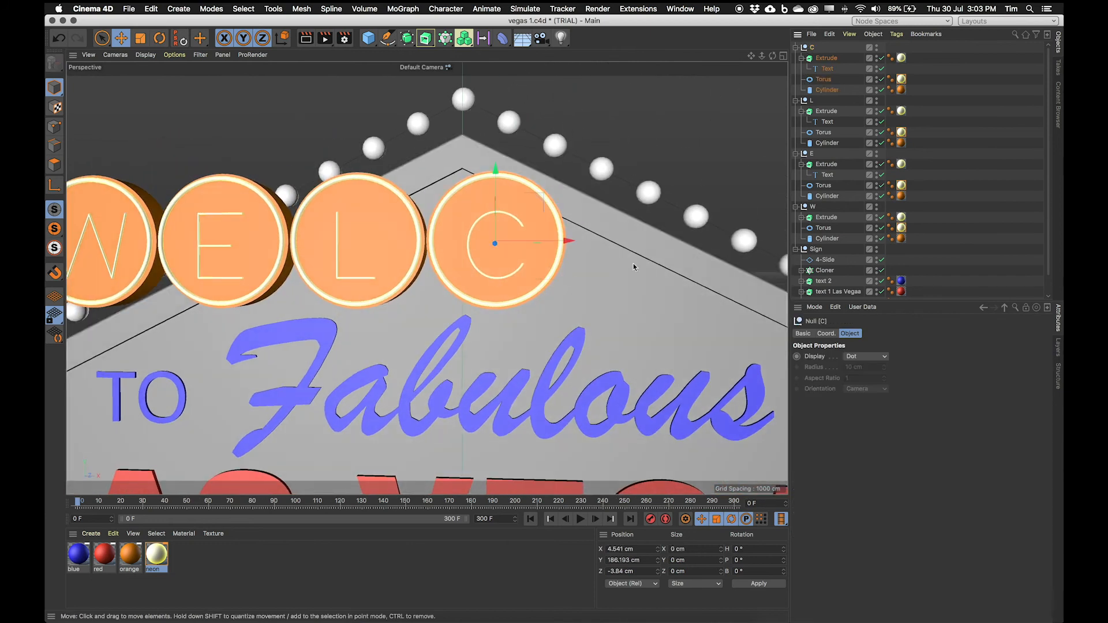
ctrl+drag(568, 241, 715, 249)
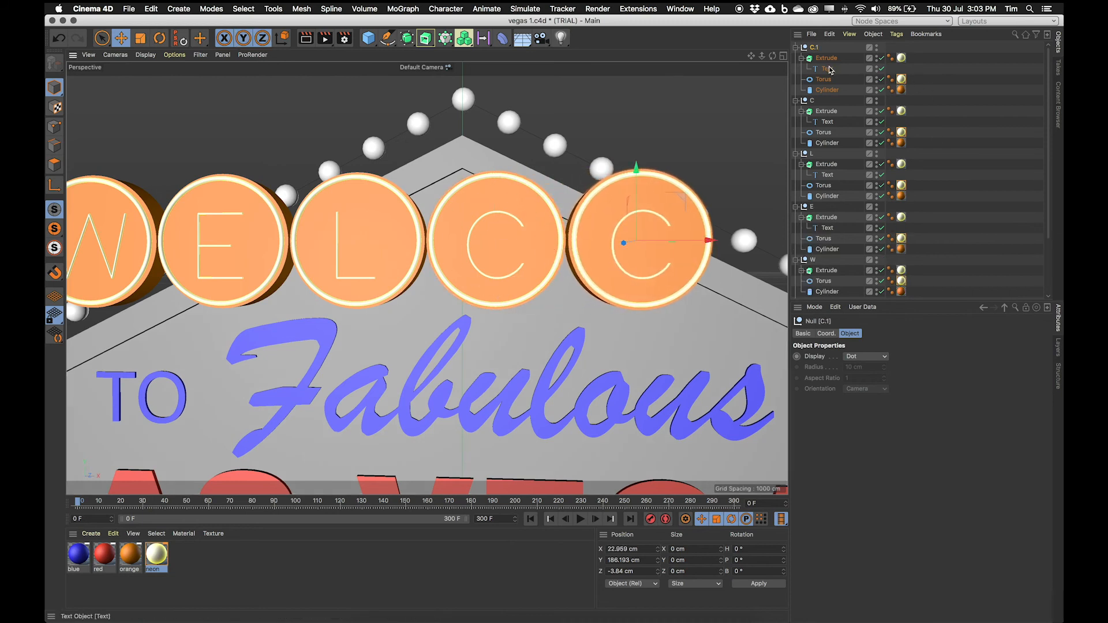
double_click(818, 49)
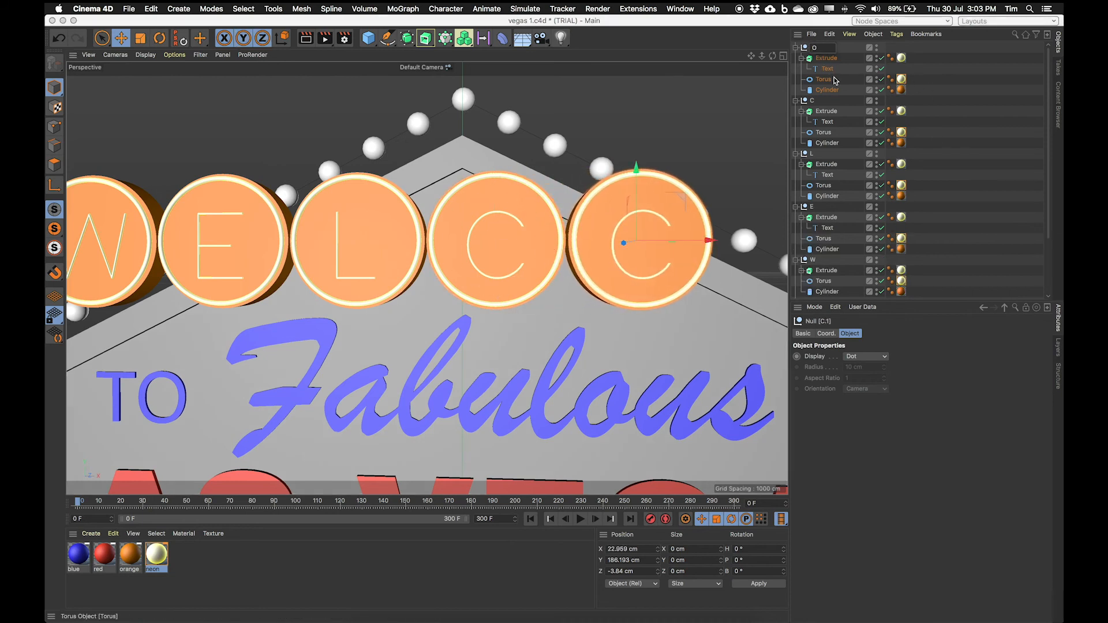
key(Return)
click(826, 68)
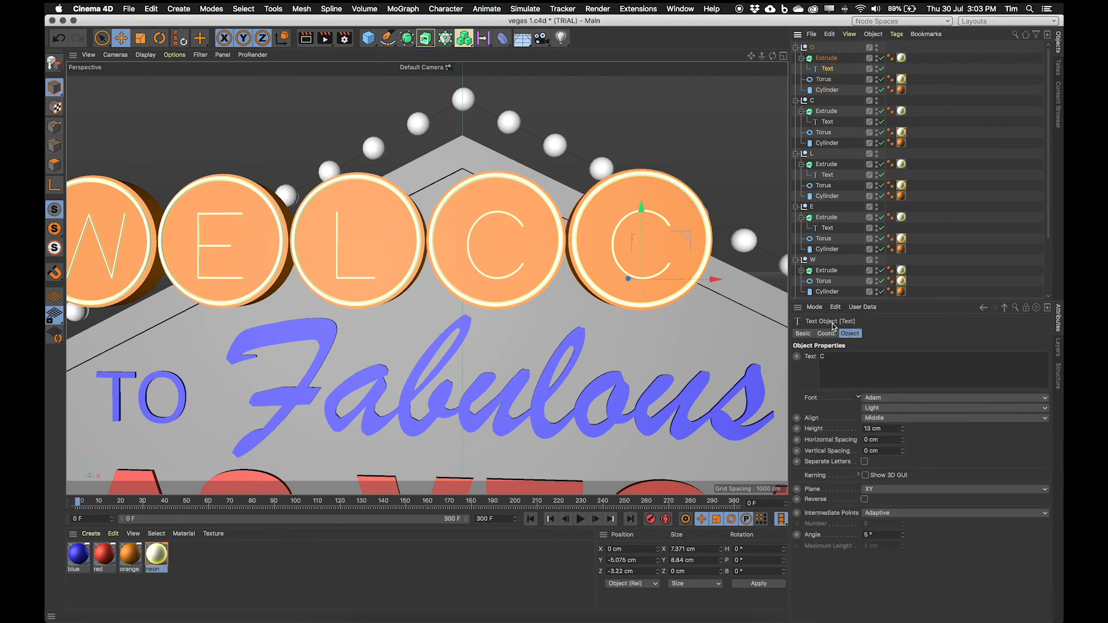
click(884, 333)
alt+middle_drag(637, 288, 429, 299)
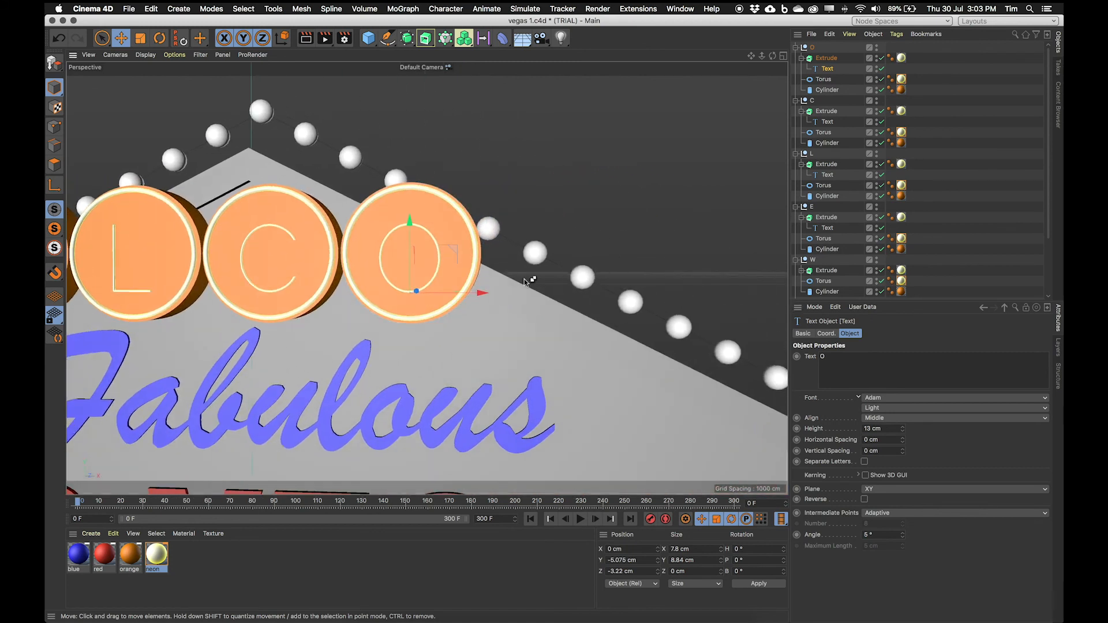
Step: Duplicate the O disc to about X 41 cm and turn the copy into an M, renaming the group and letter
click(812, 48)
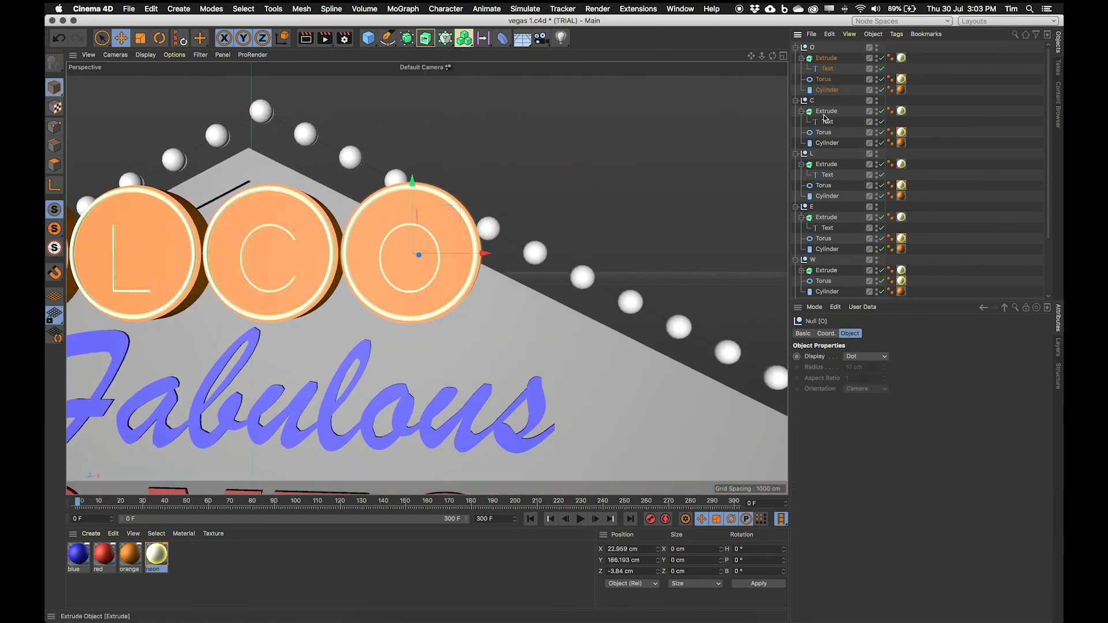
ctrl+drag(485, 253, 619, 255)
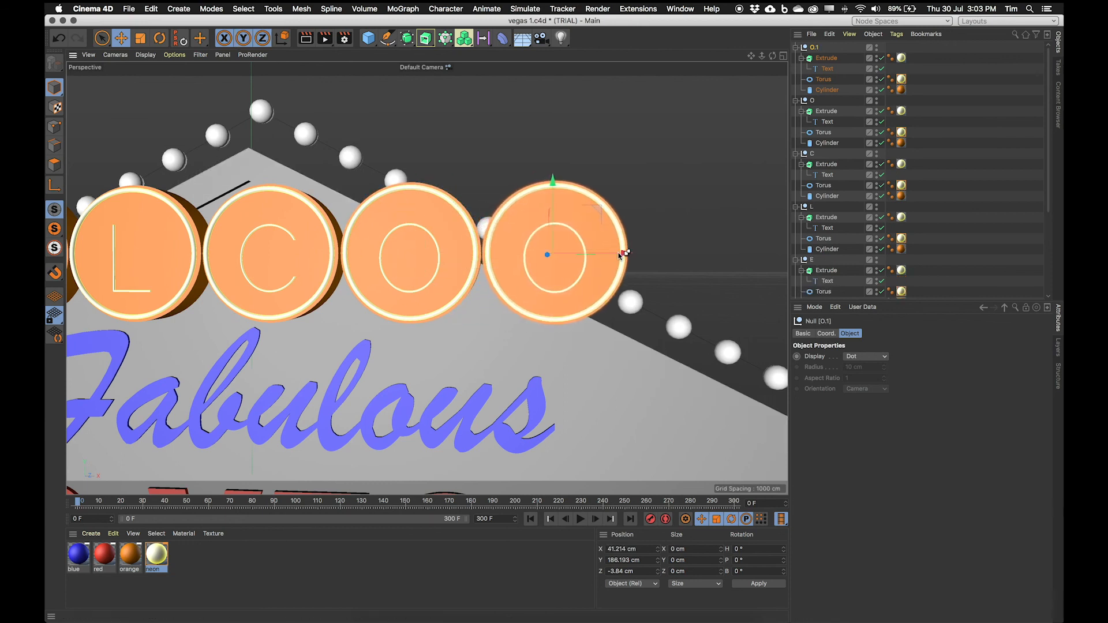
double_click(814, 47)
text(M)
key(Return)
click(827, 70)
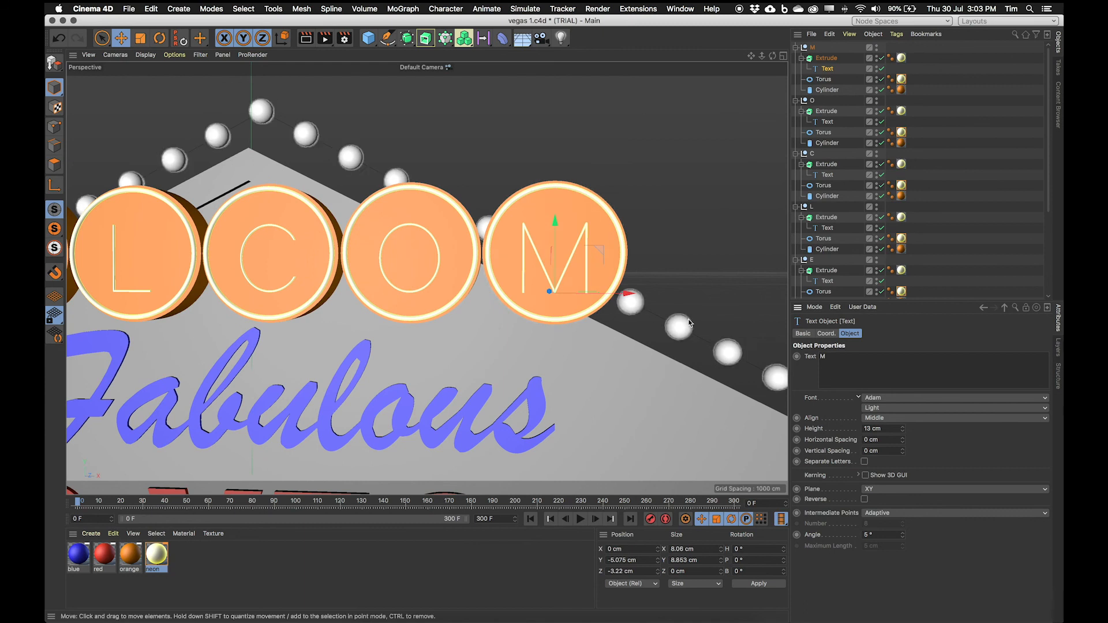
Step: Duplicate the M disc to about X 60 cm and turn the copy into a second E, renaming the group and letter
click(813, 48)
ctrl+drag(649, 252, 775, 253)
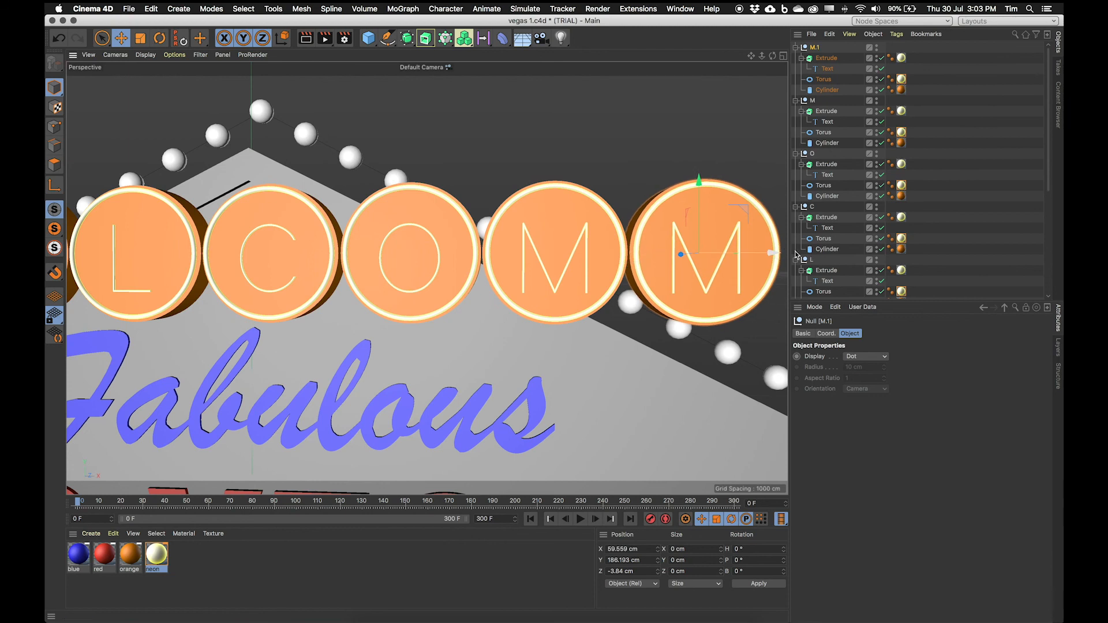
click(824, 52)
double_click(818, 47)
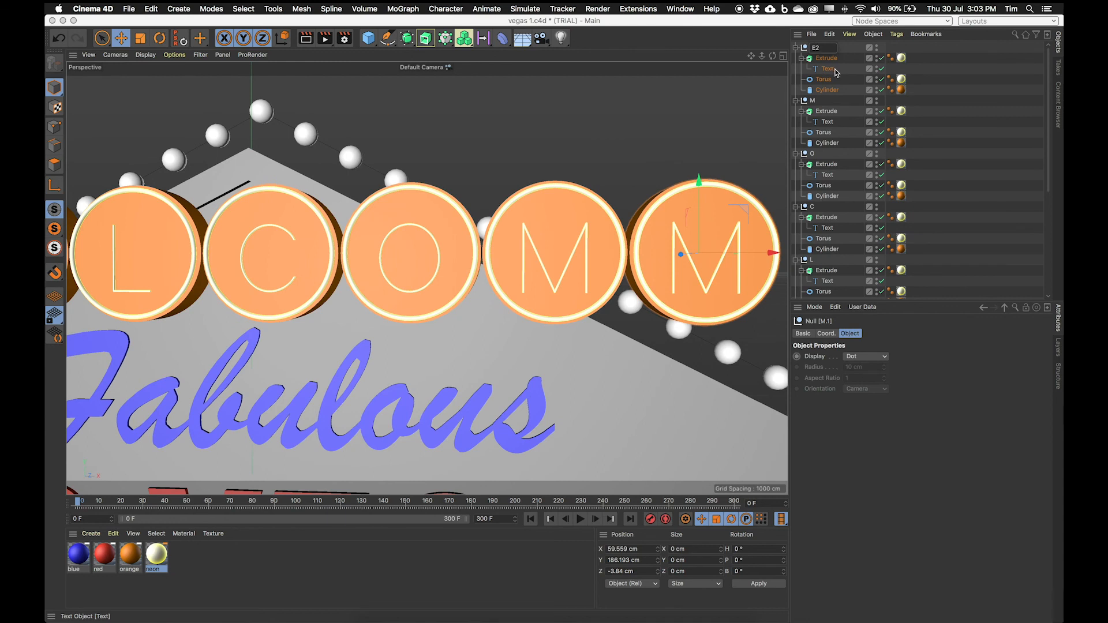
click(831, 69)
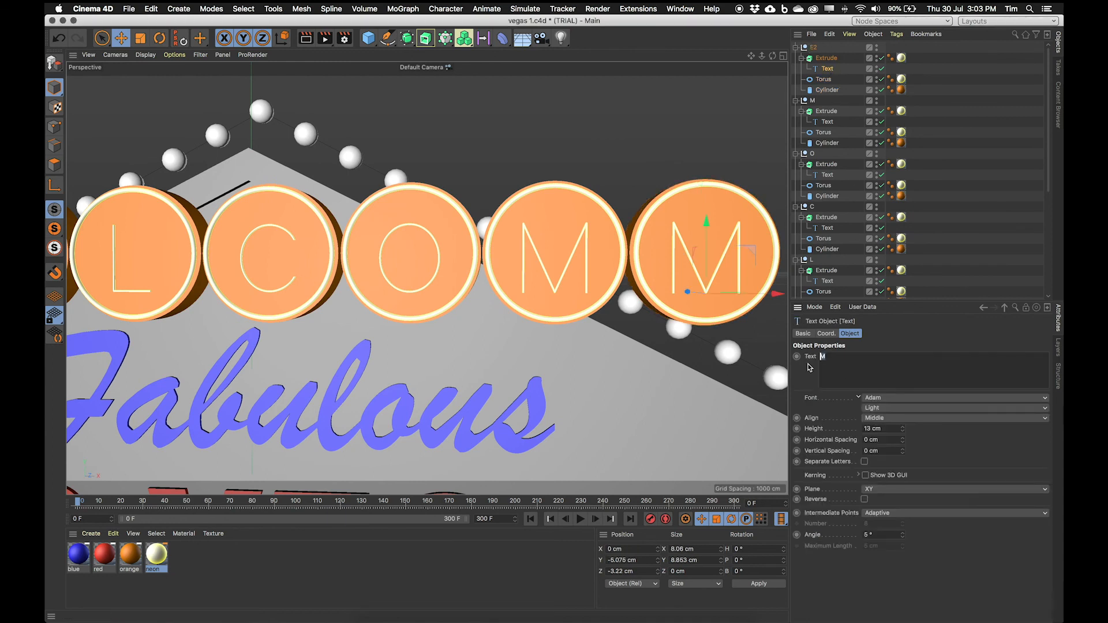
click(888, 428)
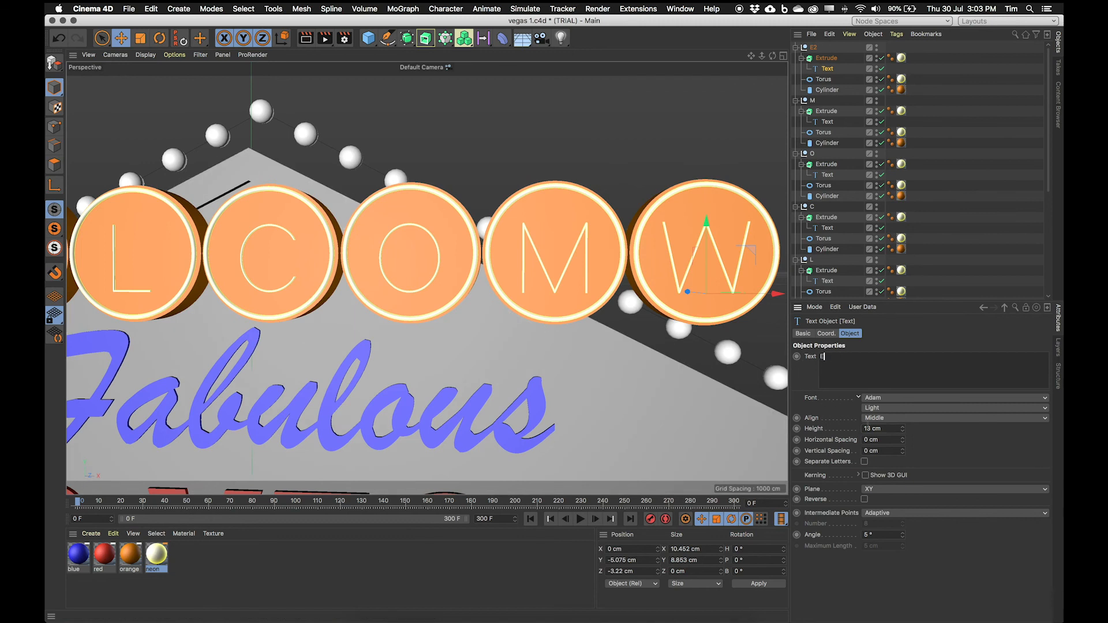
Step: Select all seven letter text objects of WELCOME and nudge them slightly upward together
scroll(690, 252, down, 5)
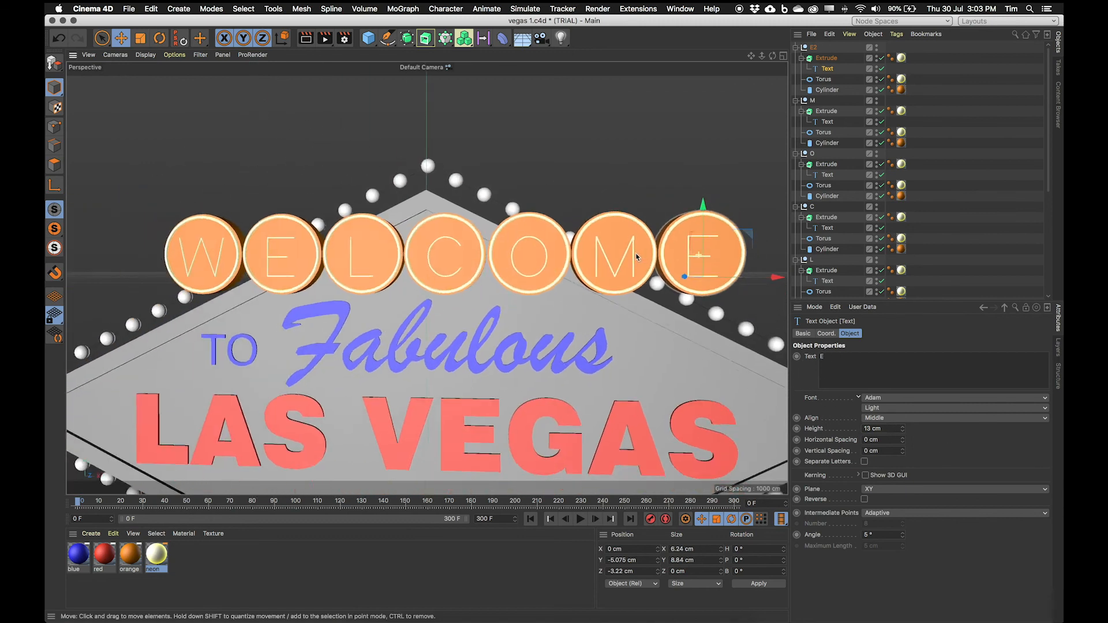
scroll(636, 257, down, 2)
mouse_move(466, 300)
alt+mouse_down()
mouse_move(544, 391)
mouse_move(606, 378)
mouse_move(517, 293)
mouse_move(438, 315)
mouse_move(395, 274)
mouse_move(488, 289)
mouse_move(472, 289)
alt+mouse_up()
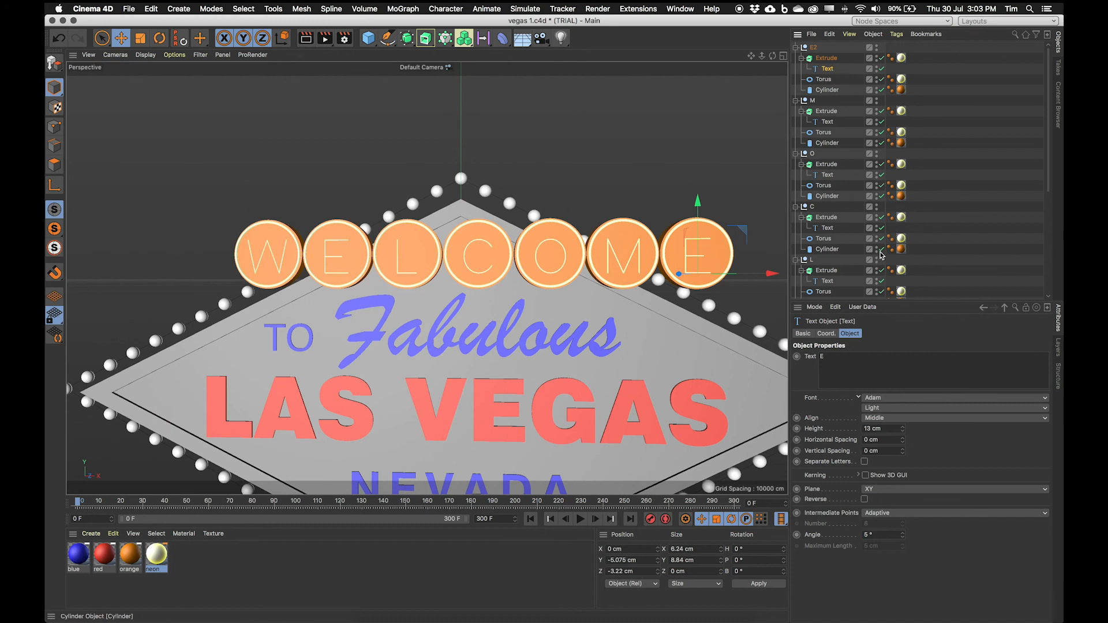
drag(896, 300, 896, 336)
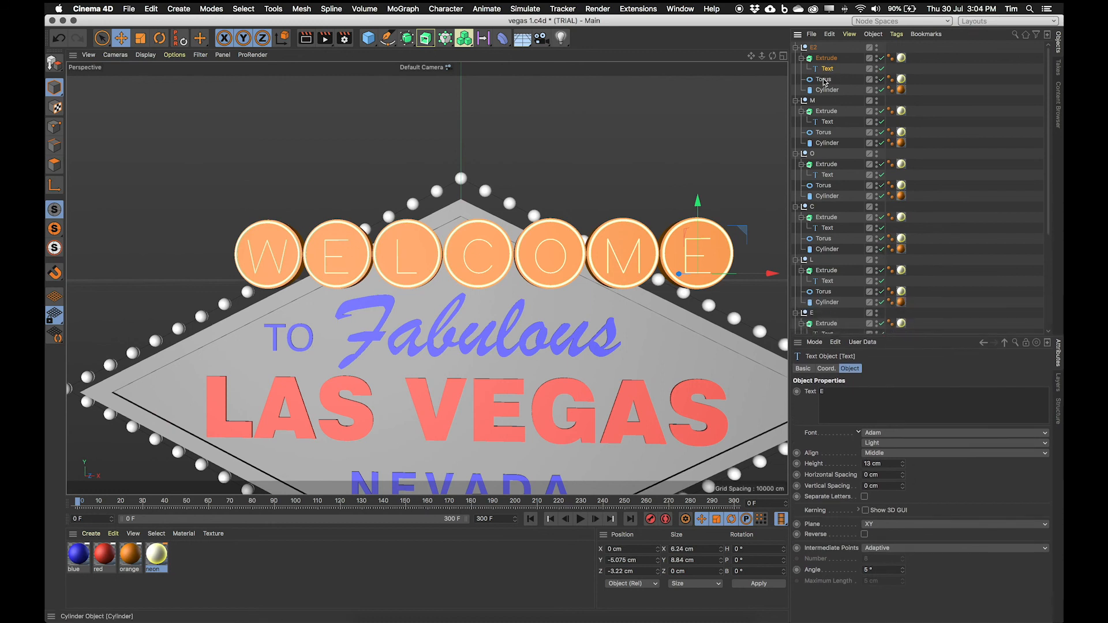
shift+click(823, 122)
shift+click(827, 174)
shift+click(827, 228)
shift+click(827, 281)
scroll(828, 207, down, 4)
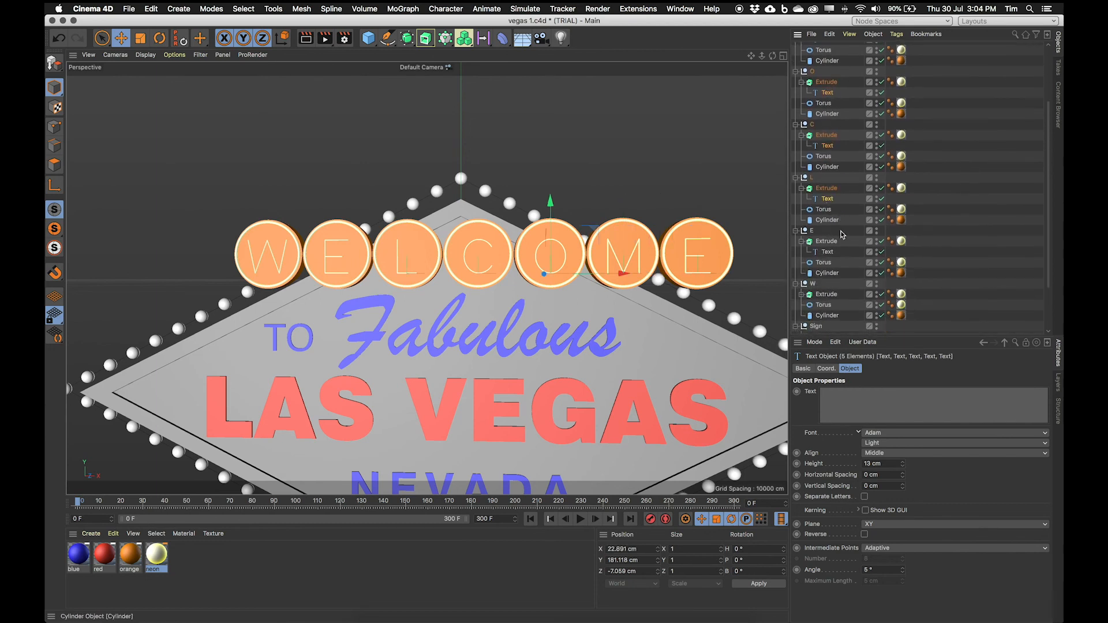
shift+click(830, 253)
scroll(851, 277, down, 1)
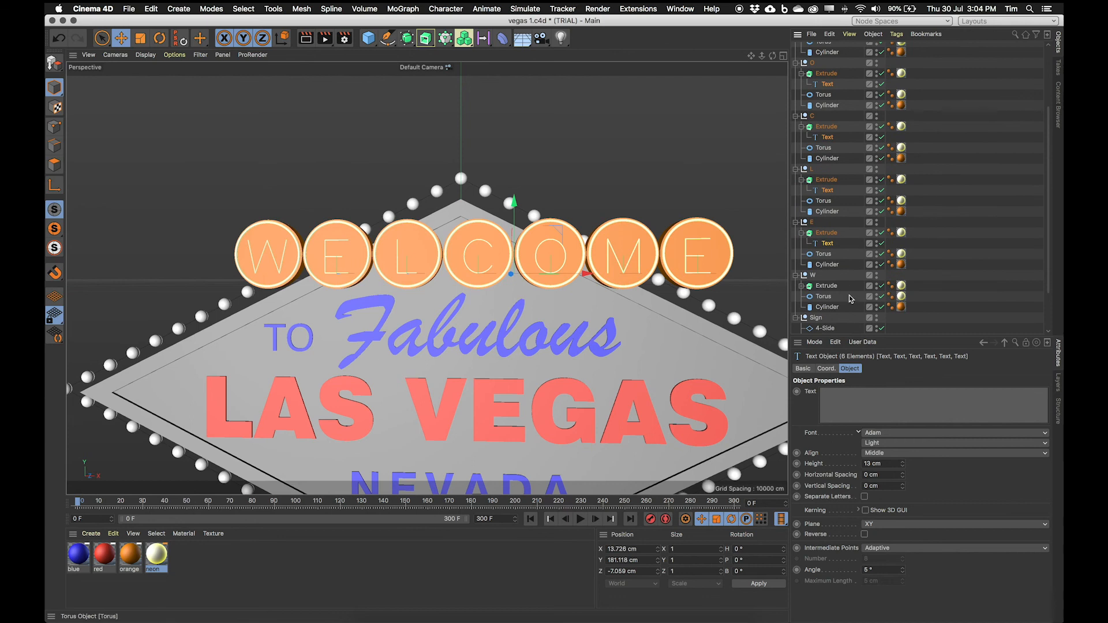
click(802, 285)
shift+click(827, 296)
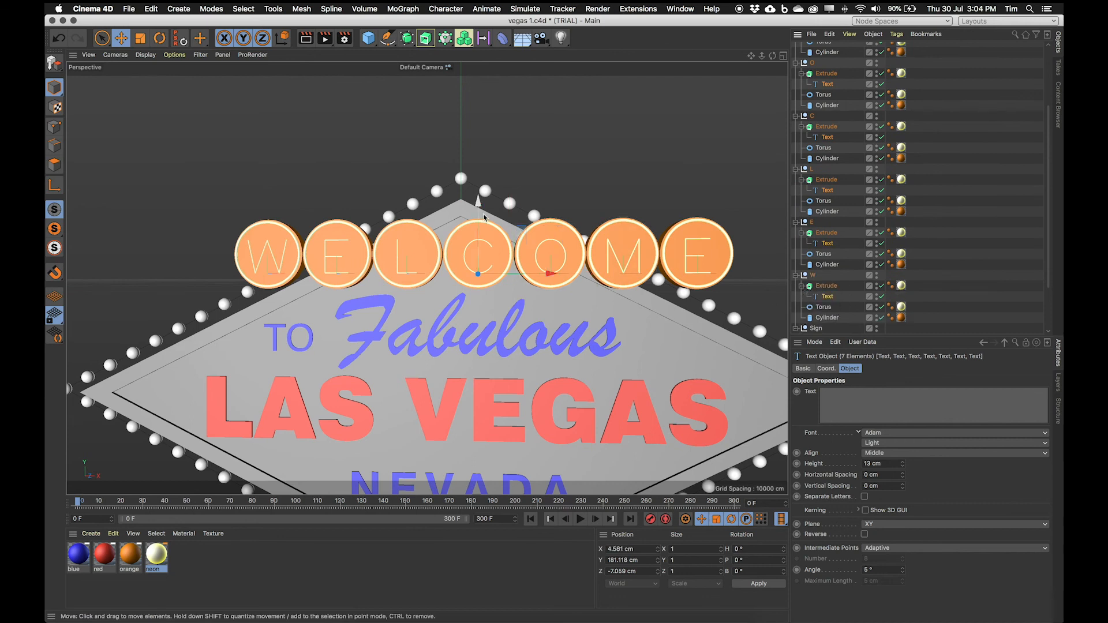
drag(479, 204, 485, 201)
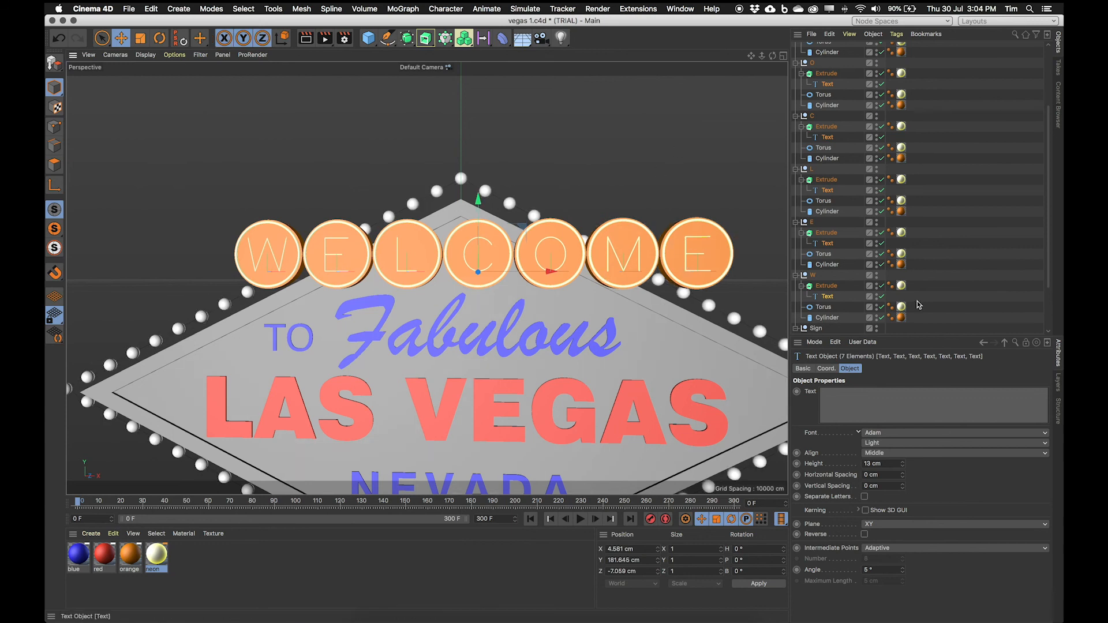
Step: Collapse the letter groups and group the seven letter nulls W through E2 into a new null named WELCOME
click(796, 169)
click(796, 179)
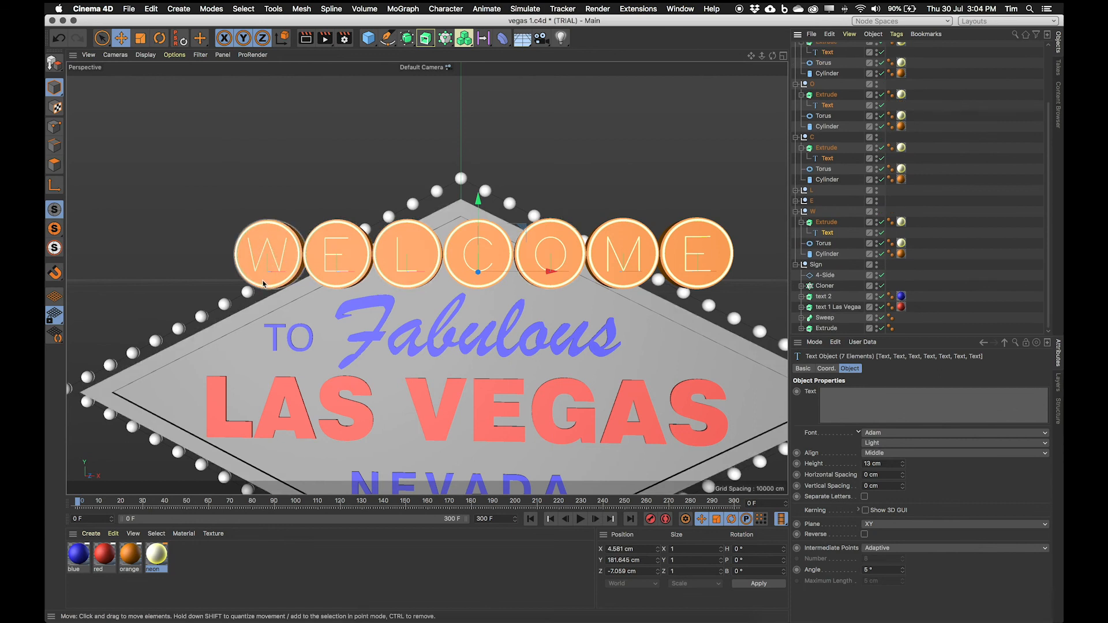
click(796, 211)
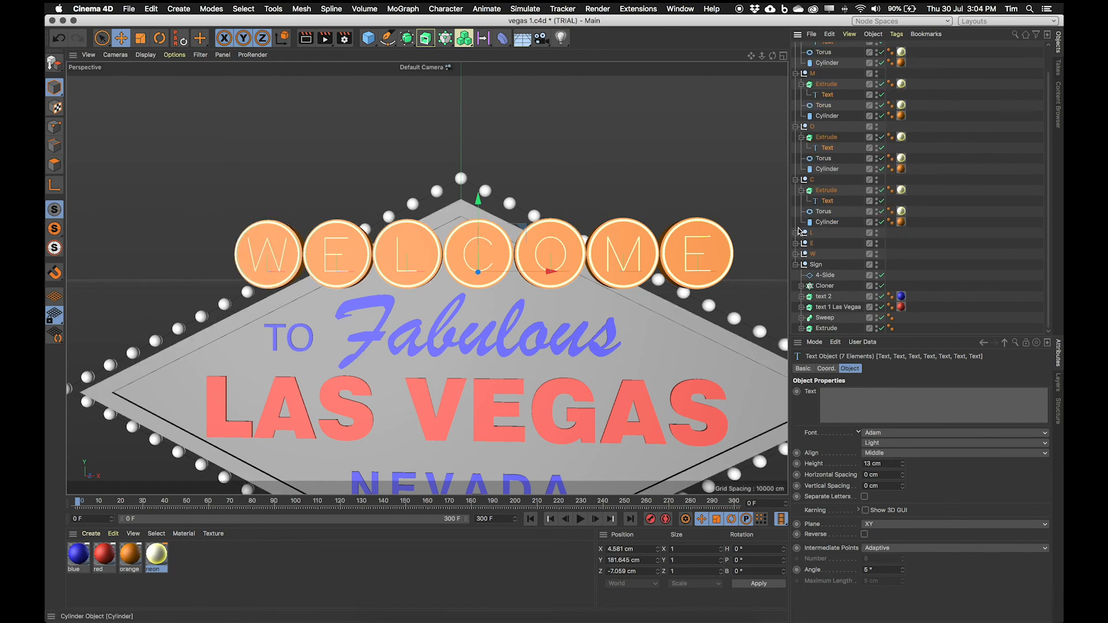
click(797, 190)
click(795, 153)
click(796, 100)
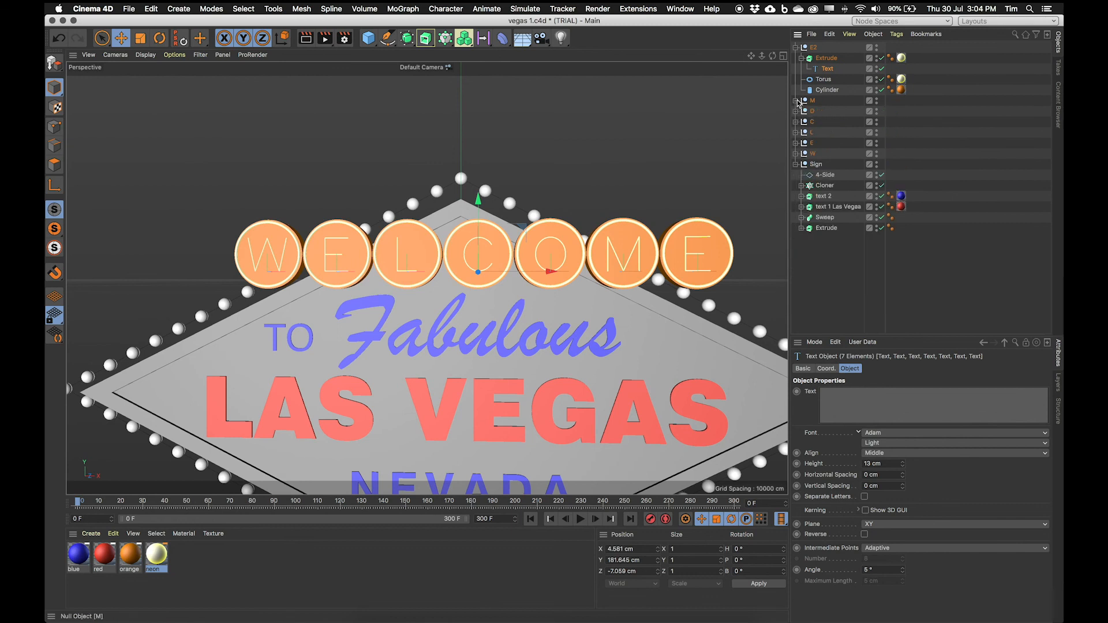
click(796, 48)
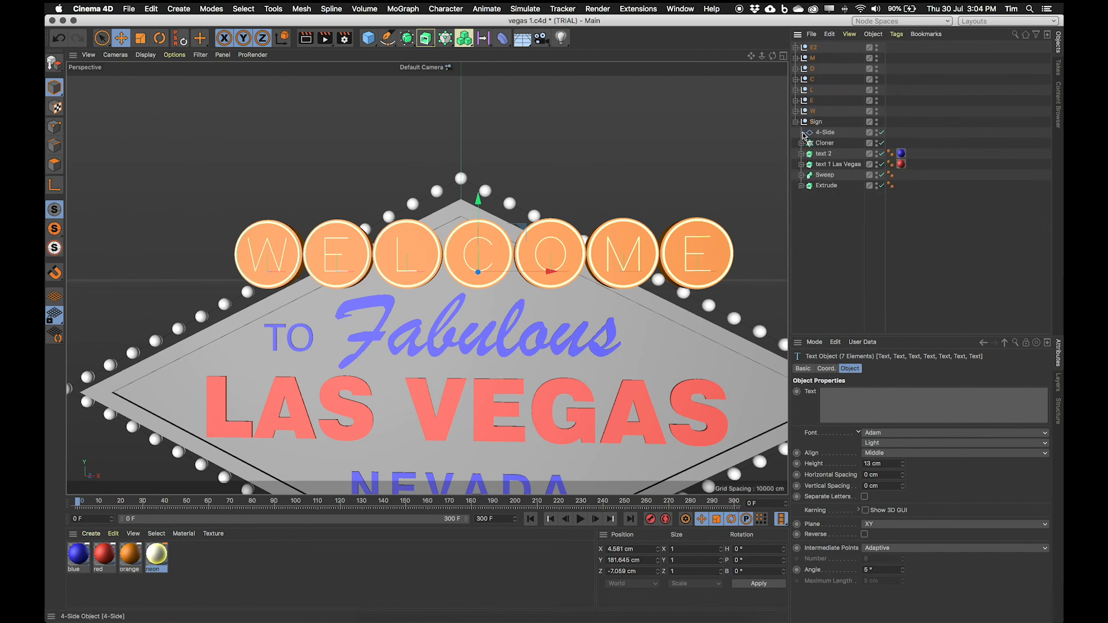
mouse_move(430, 253)
alt+mouse_down()
mouse_move(529, 279)
mouse_move(387, 245)
mouse_move(427, 251)
alt+mouse_up()
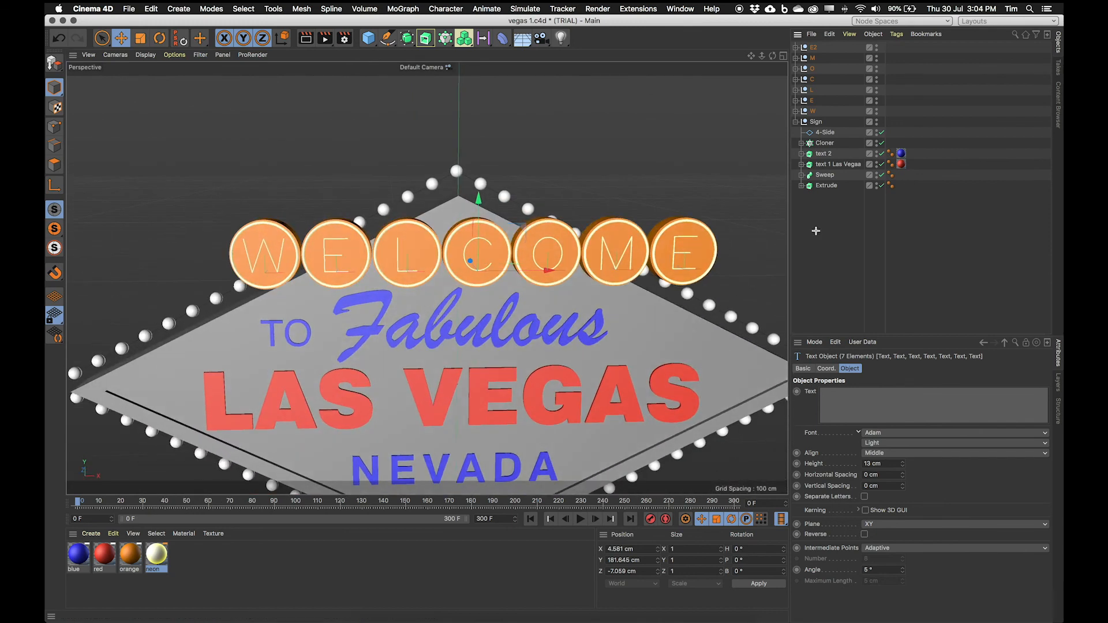
click(814, 229)
click(813, 112)
shift+click(816, 48)
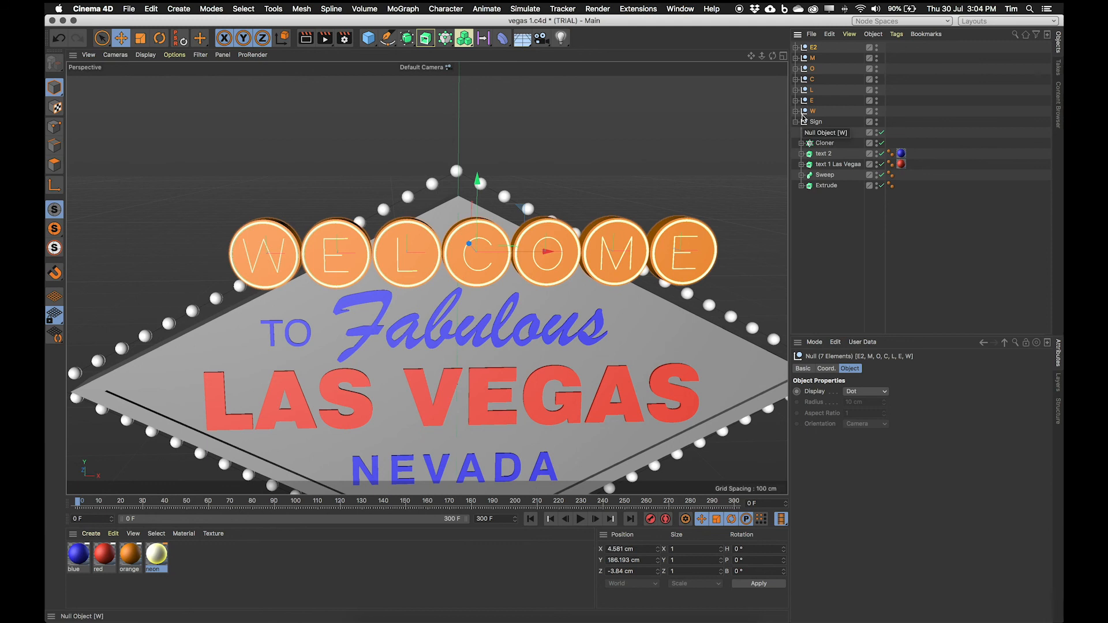
key(alt+g)
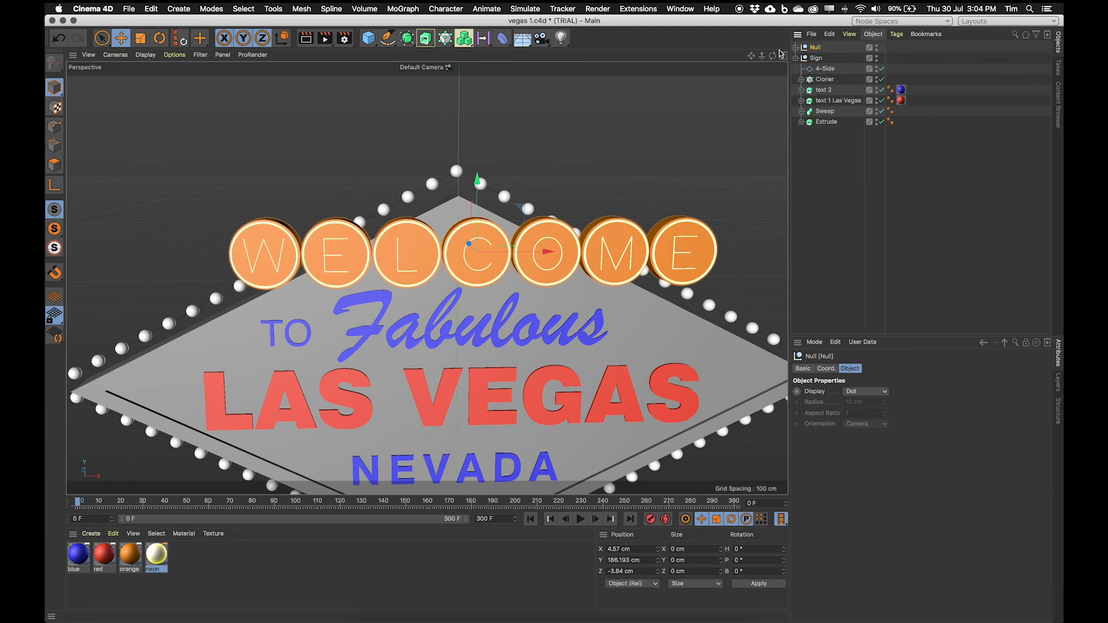
double_click(816, 47)
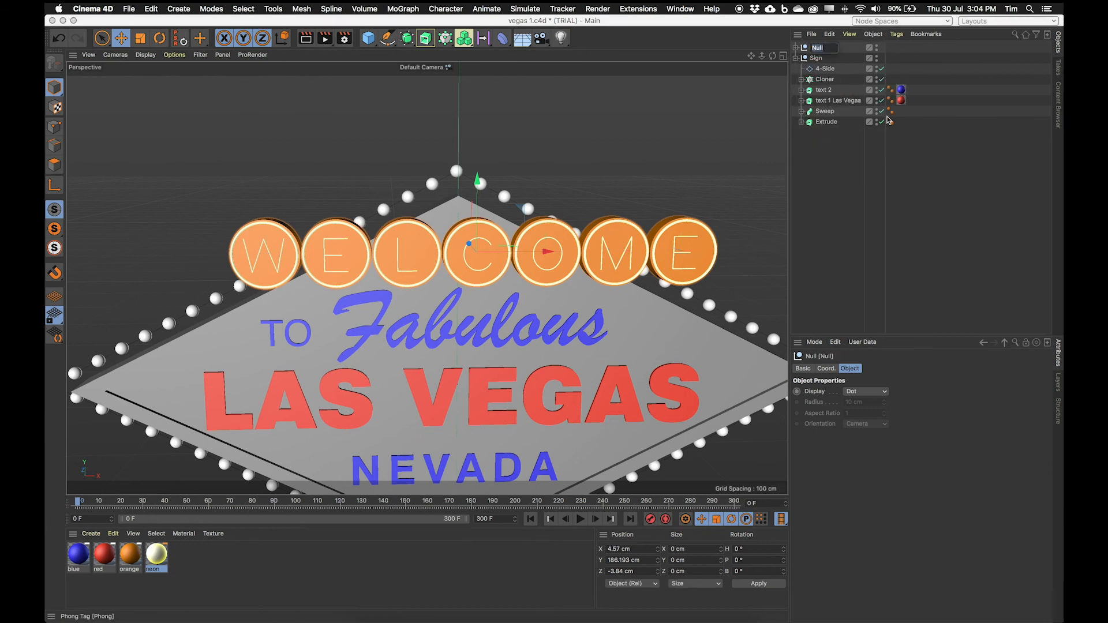
key(Return)
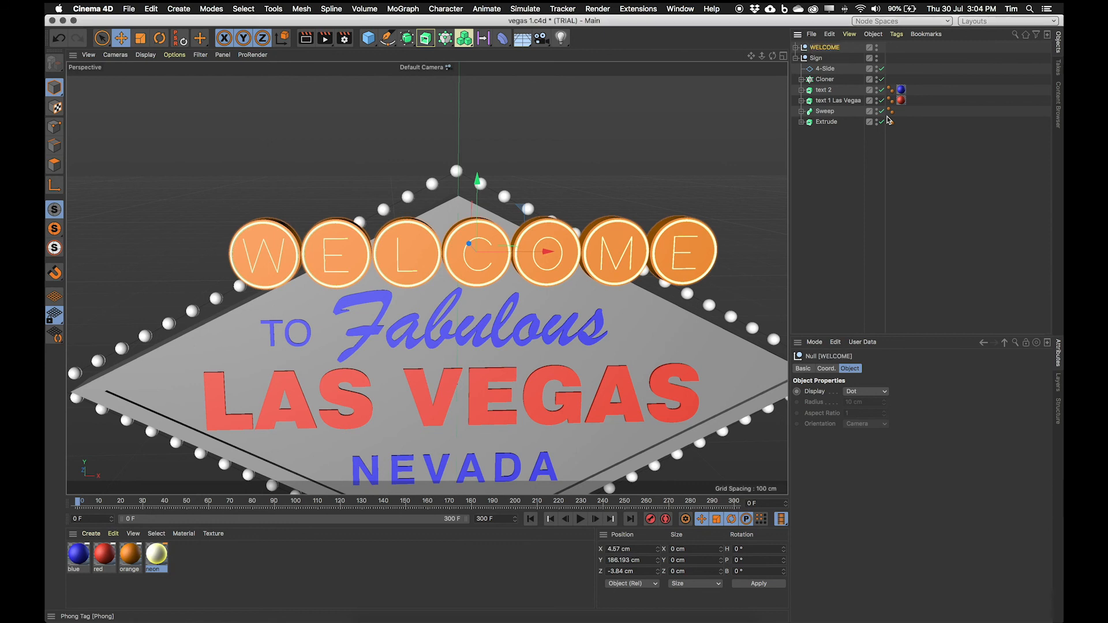
Step: Move the WELCOME group to sit centred horizontally above the sign, at about X 0 cm, checking in the front view
mouse_move(509, 214)
mouse_down()
mouse_move(418, 197)
mouse_move(513, 209)
mouse_move(501, 213)
mouse_move(513, 200)
mouse_up()
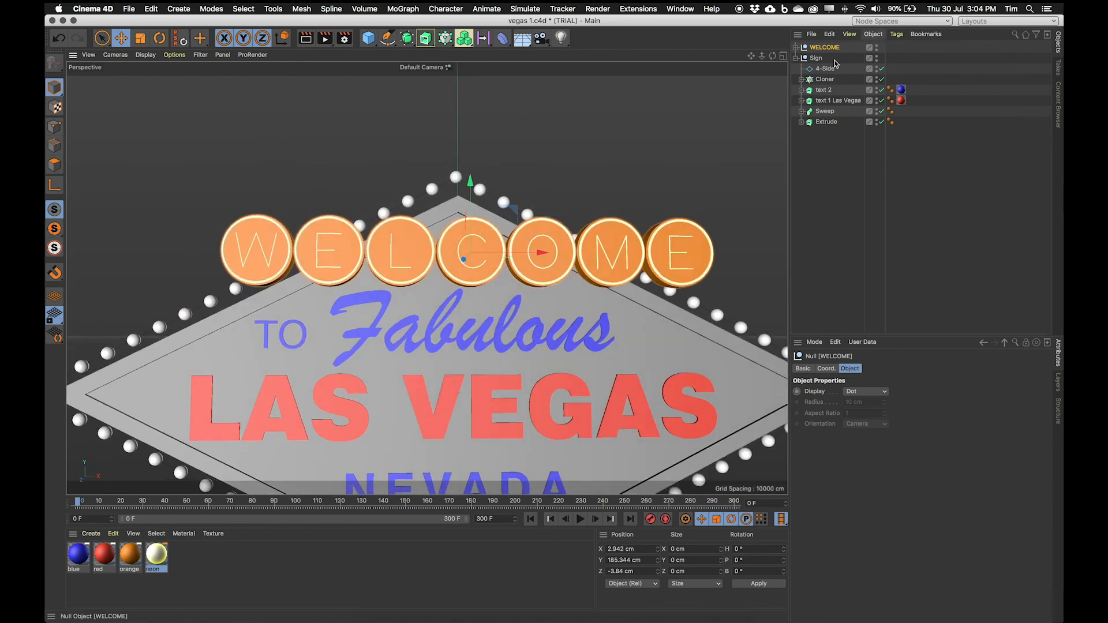
middle_click(701, 194)
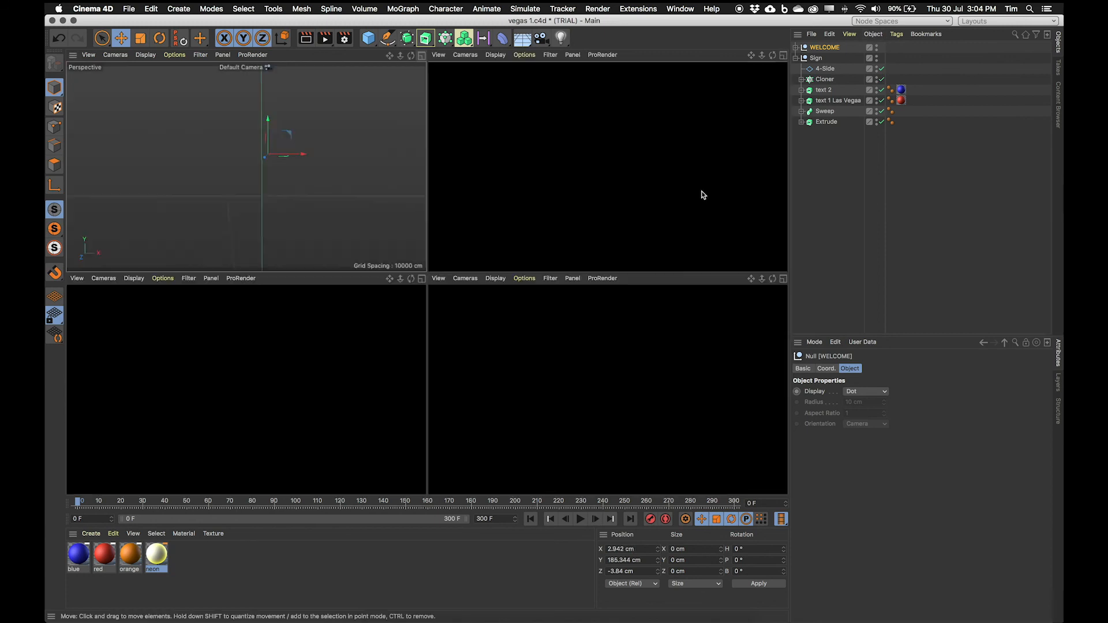
click(783, 279)
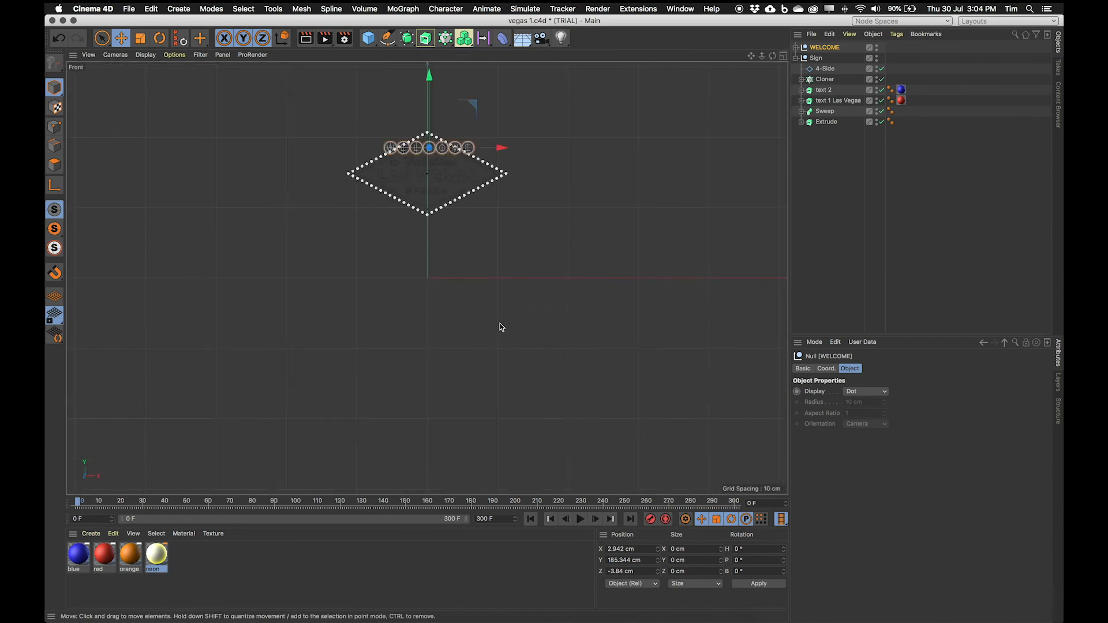
key(h)
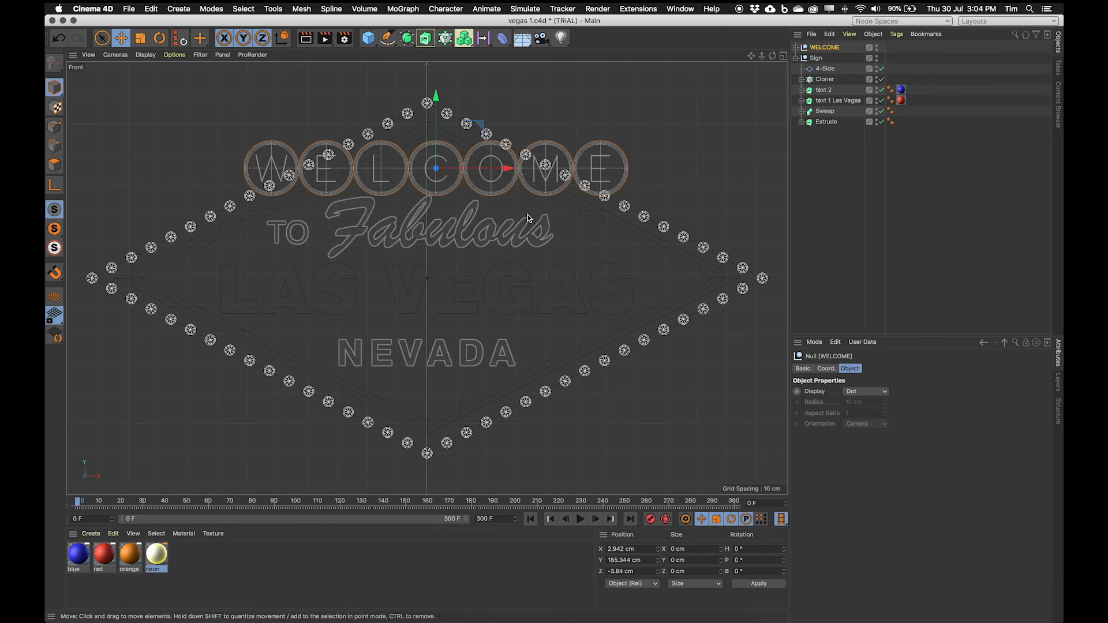
drag(508, 169, 502, 169)
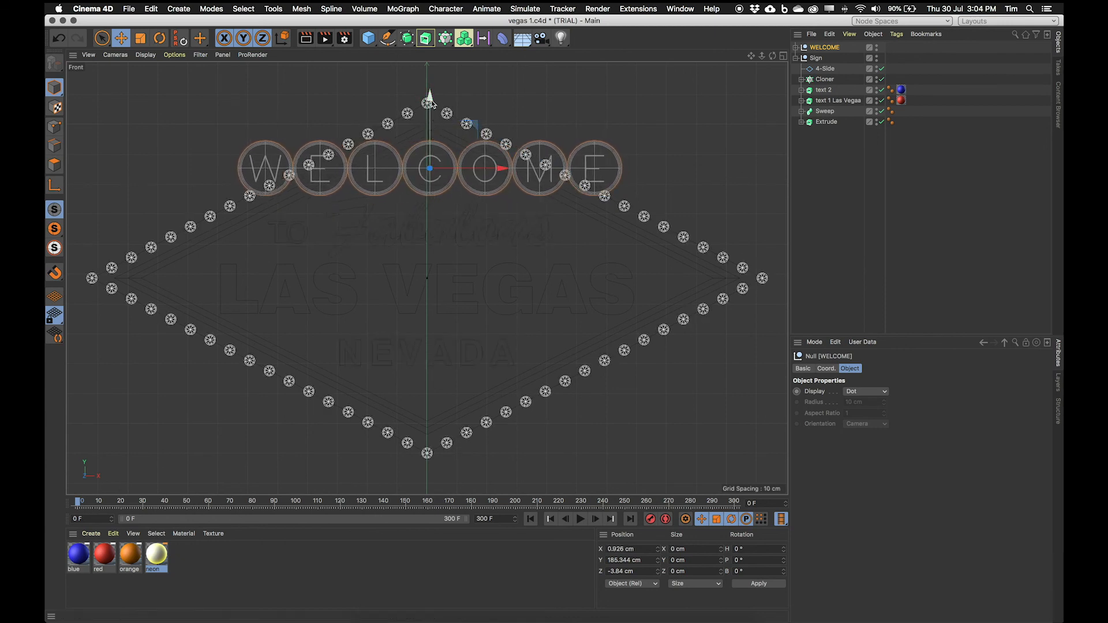
drag(503, 169, 500, 172)
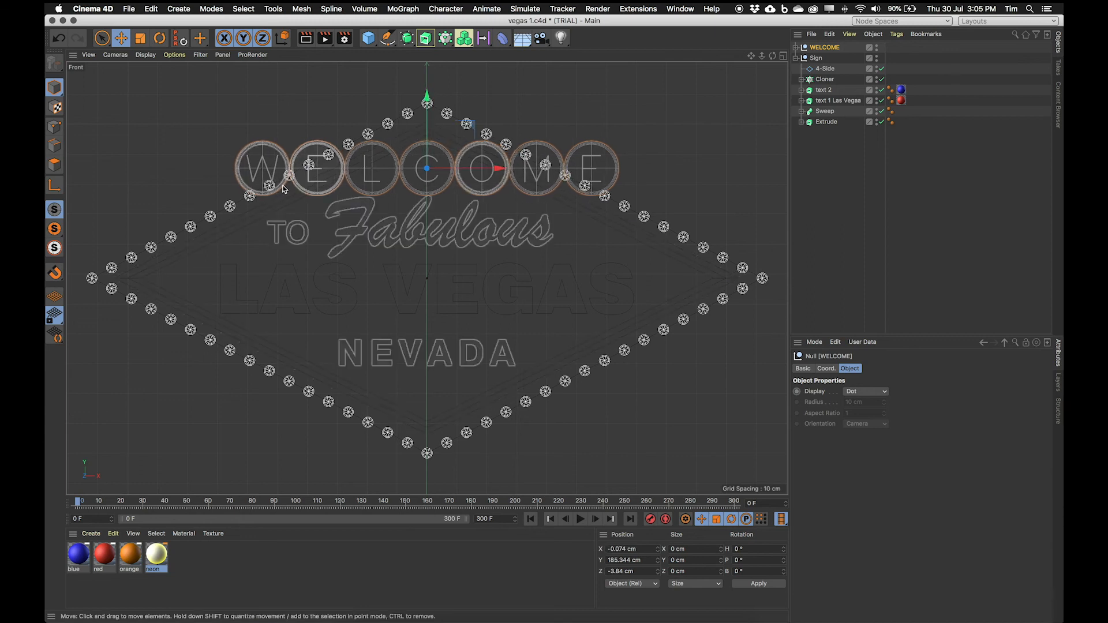
click(783, 56)
click(423, 56)
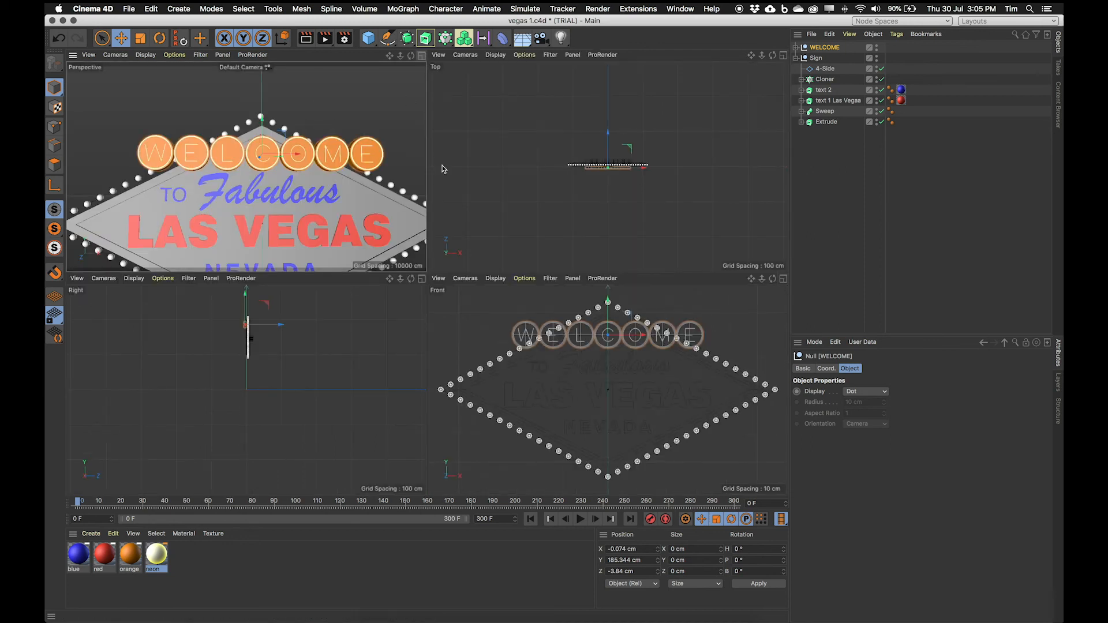